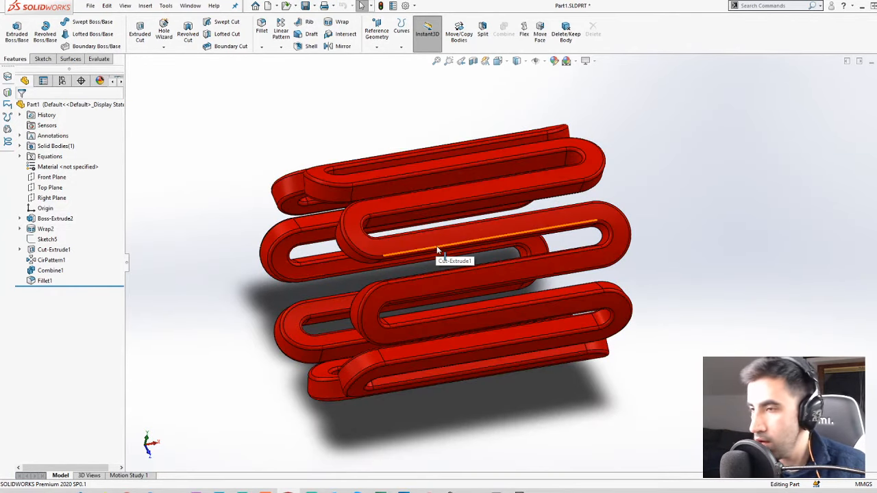
Set the global variable DiaC to 3 in the equations and examine the rebuilt serpentine ring
{"action": "scroll", "coordinate": [411, 250], "scroll_direction": "up", "scroll_amount": 2}
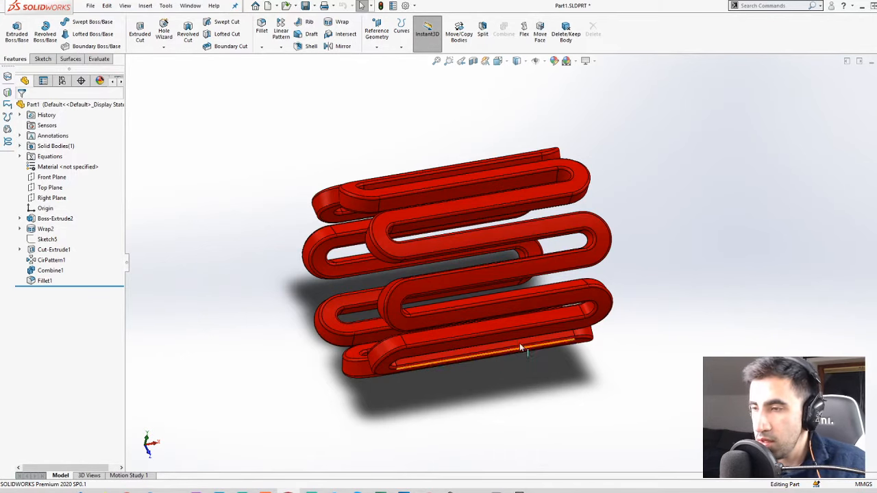
{"action": "mouse_move", "coordinate": [569, 316]}
{"action": "middle_mouse_down"}
{"action": "mouse_move", "coordinate": [443, 235]}
{"action": "mouse_move", "coordinate": [479, 260]}
{"action": "mouse_move", "coordinate": [540, 281]}
{"action": "mouse_move", "coordinate": [582, 312]}
{"action": "mouse_move", "coordinate": [576, 305]}
{"action": "middle_mouse_up"}
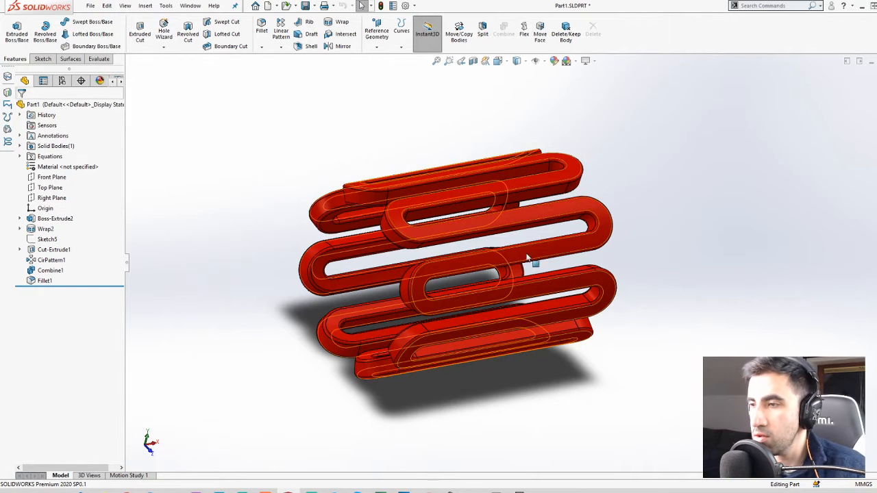
{"action": "key", "text": "e"}
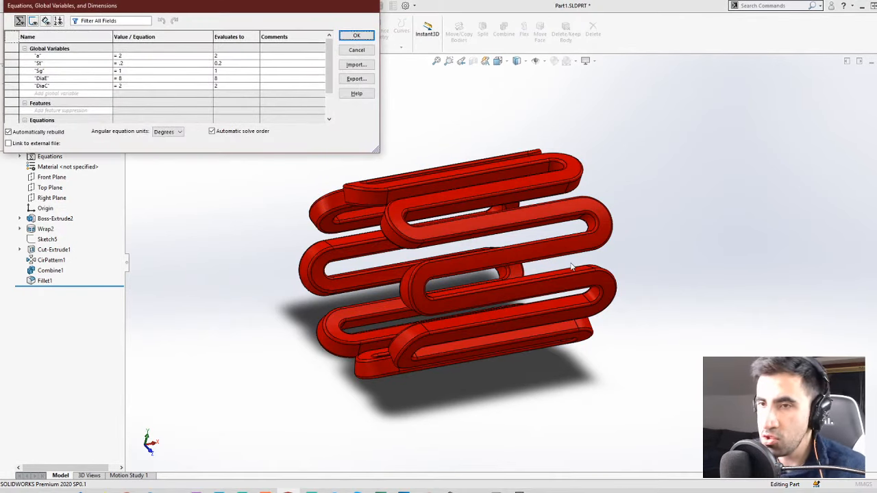
{"action": "left_click", "coordinate": [130, 87]}
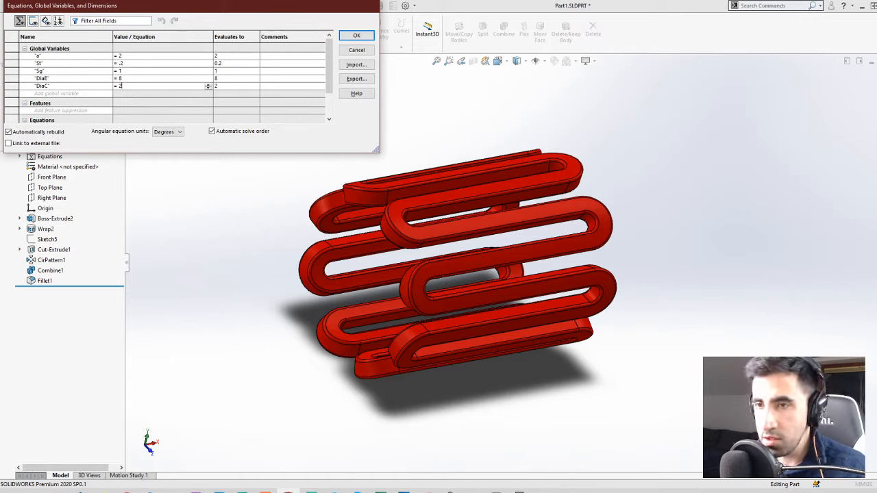
{"action": "key", "text": "BackSpace"}
{"action": "type", "text": "3"}
{"action": "key", "text": "Return"}
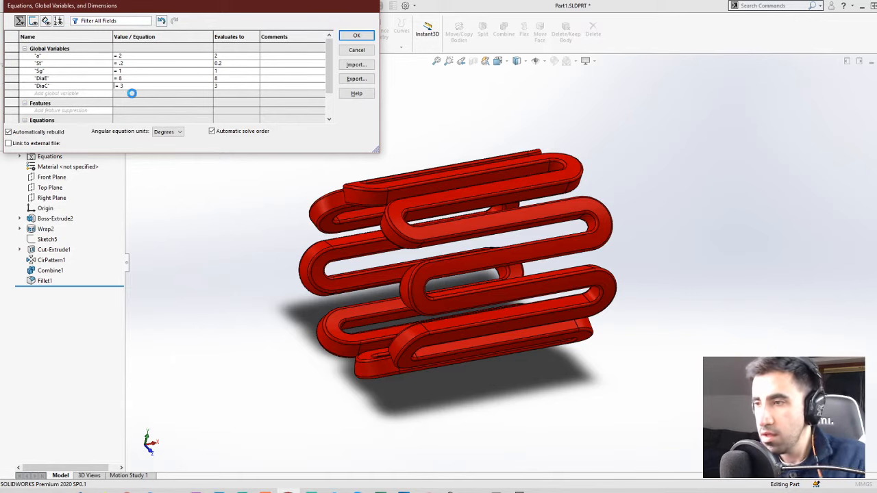
{"action": "scroll", "coordinate": [503, 235], "scroll_direction": "down", "scroll_amount": 2}
{"action": "scroll", "coordinate": [517, 264], "scroll_direction": "up", "scroll_amount": 4}
{"action": "scroll", "coordinate": [577, 260], "scroll_direction": "down", "scroll_amount": 2}
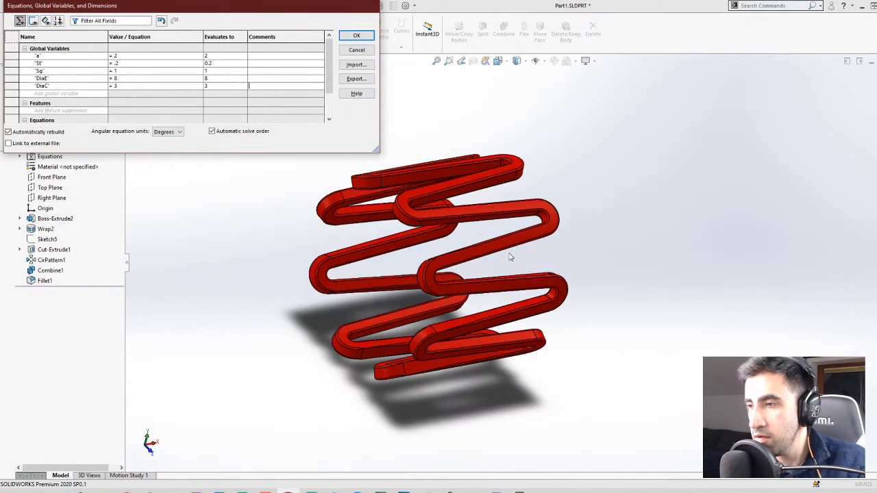
{"action": "middle_click_drag", "start_coordinate": [510, 257], "coordinate": [515, 240]}
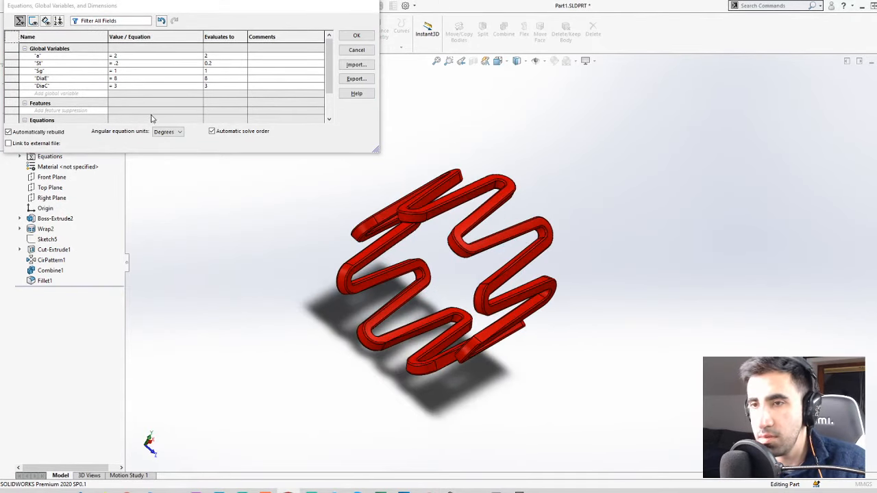
Set the global variable DiaC to 4 and rebuild the serpentine ring
{"action": "left_click", "coordinate": [133, 85]}
{"action": "key", "text": "BackSpace"}
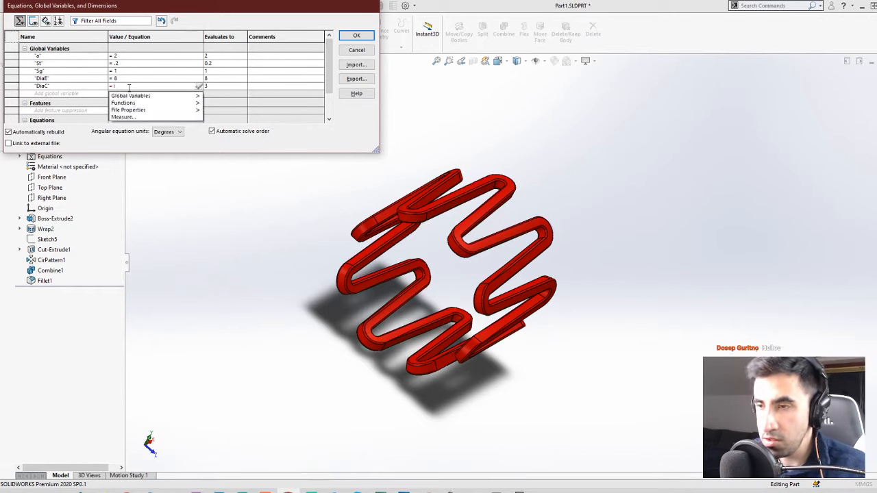
{"action": "type", "text": "4"}
{"action": "key", "text": "Return"}
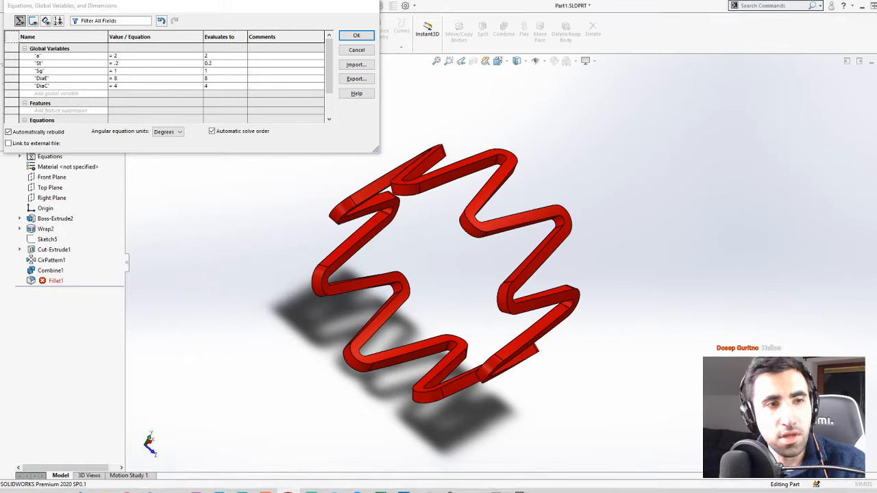
Set the global variable DiaC back to 2, accept the equations and inspect the ring from the front
{"action": "left_click", "coordinate": [131, 86]}
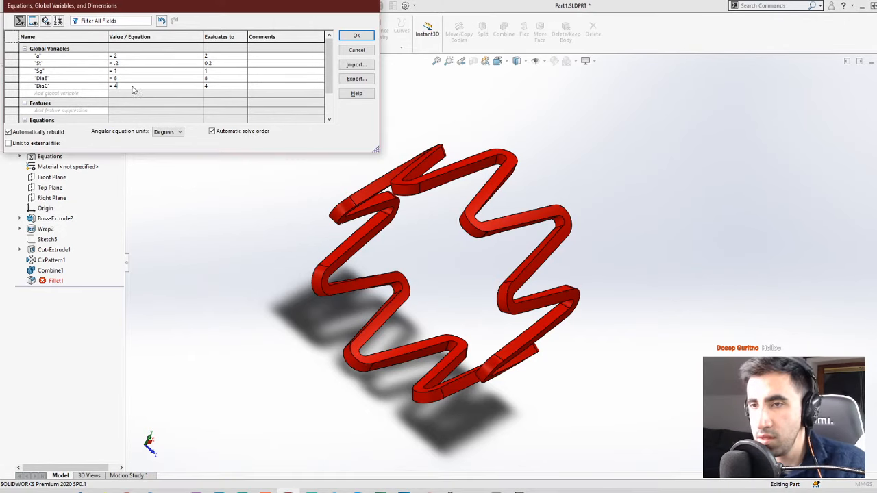
{"action": "key", "text": "BackSpace"}
{"action": "type", "text": "2"}
{"action": "key", "text": "Return"}
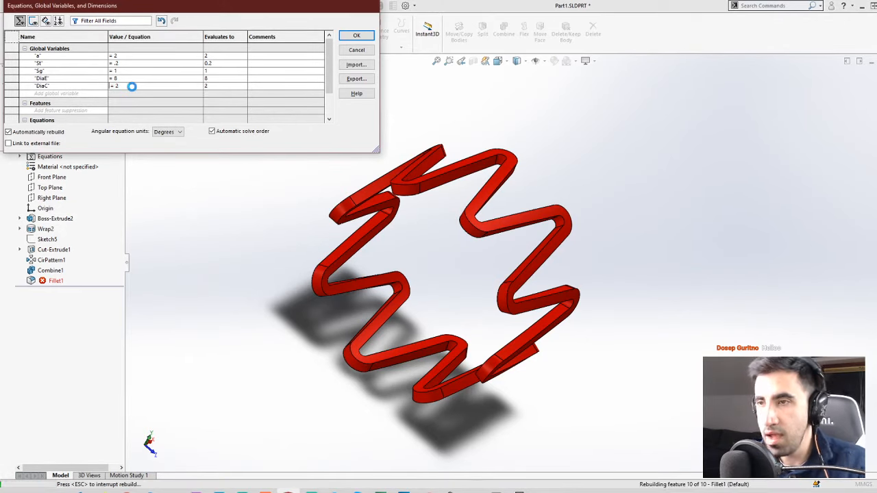
{"action": "left_click", "coordinate": [349, 35]}
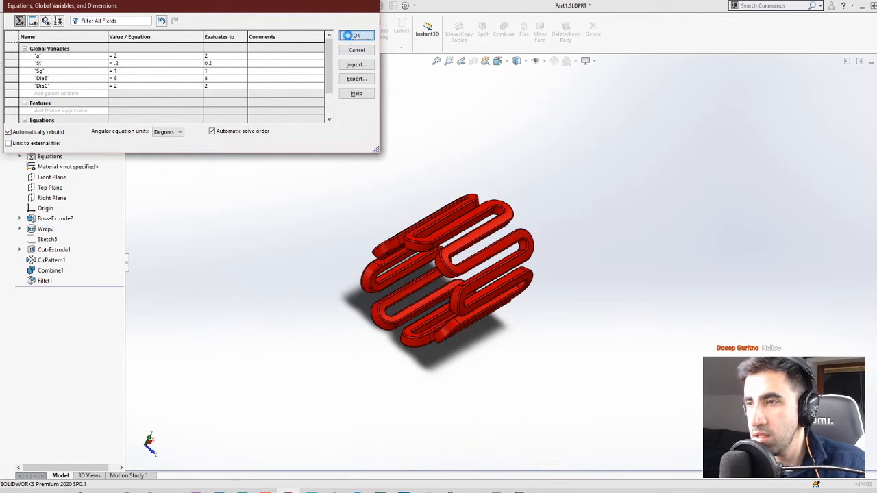
{"action": "scroll", "coordinate": [427, 251], "scroll_direction": "down", "scroll_amount": 3}
{"action": "middle_click_drag", "start_coordinate": [561, 351], "coordinate": [494, 306]}
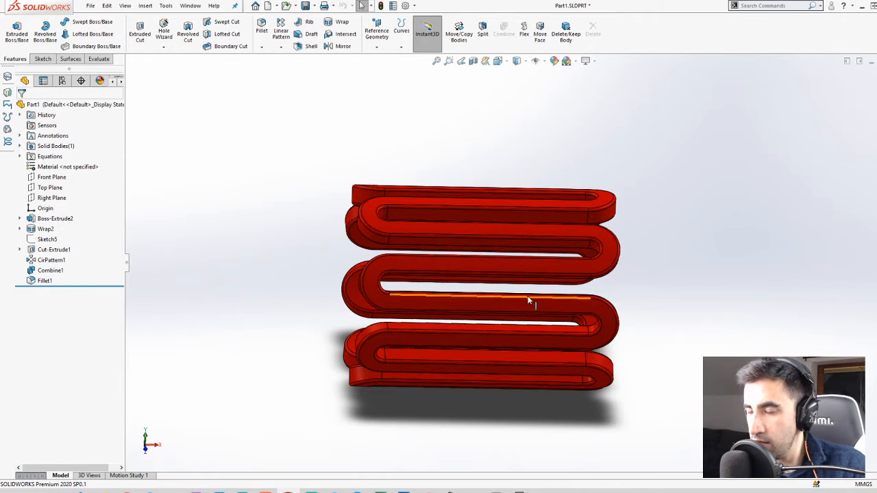
Create a new part document and start a sketch on the Front Plane
{"action": "key", "text": "ctrl+n"}
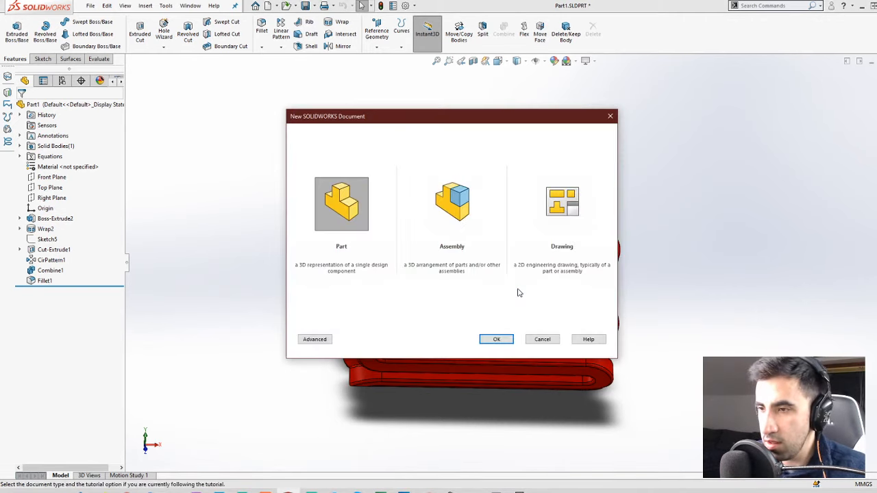
{"action": "key", "text": "Return"}
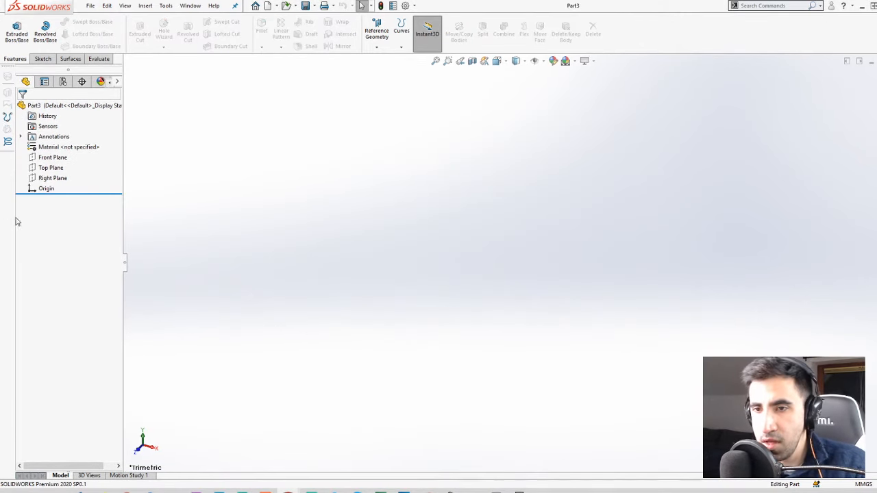
{"action": "left_click", "coordinate": [46, 163]}
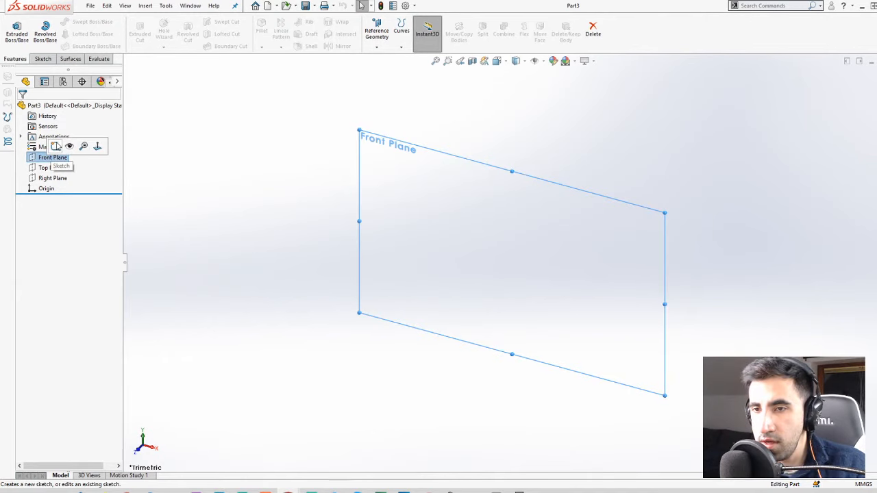
{"action": "left_click", "coordinate": [59, 147]}
{"action": "scroll", "coordinate": [590, 264], "scroll_direction": "down", "scroll_amount": 4}
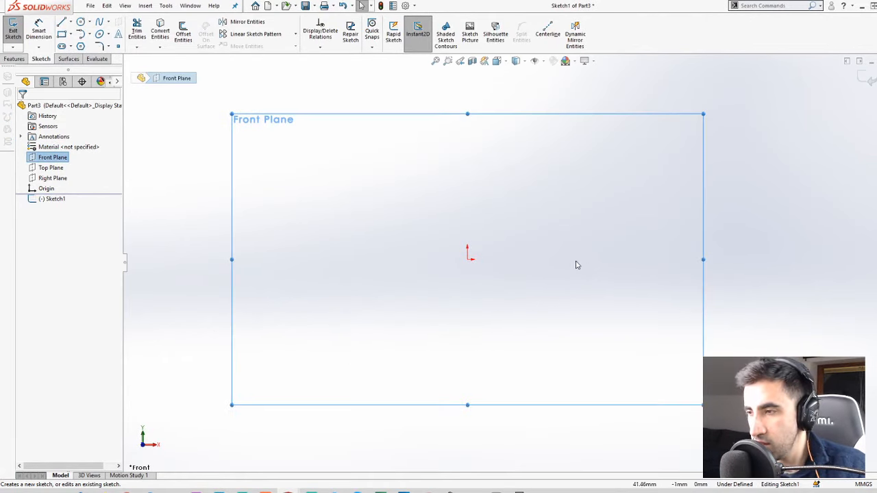
Sketch a horizontal line about 48 mm long from the origin, a tangent semicircle upward, and a slightly shorter horizontal line back
{"action": "key", "text": "l"}
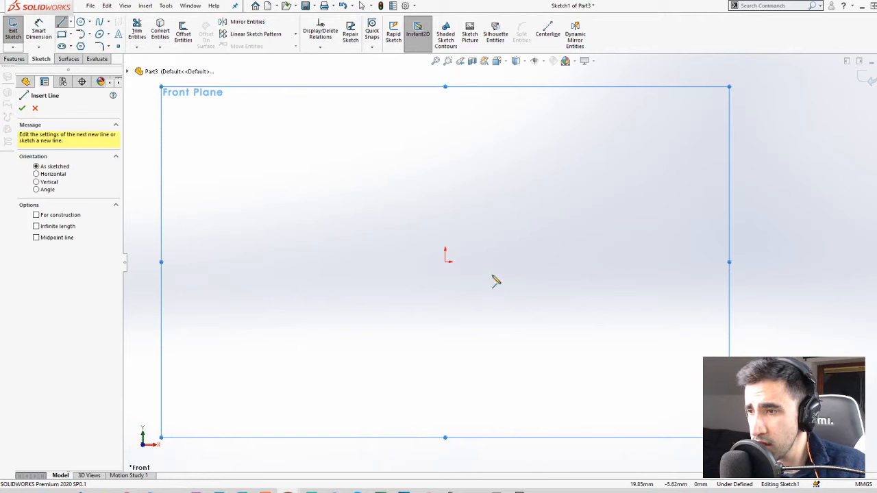
{"action": "left_click", "coordinate": [445, 262]}
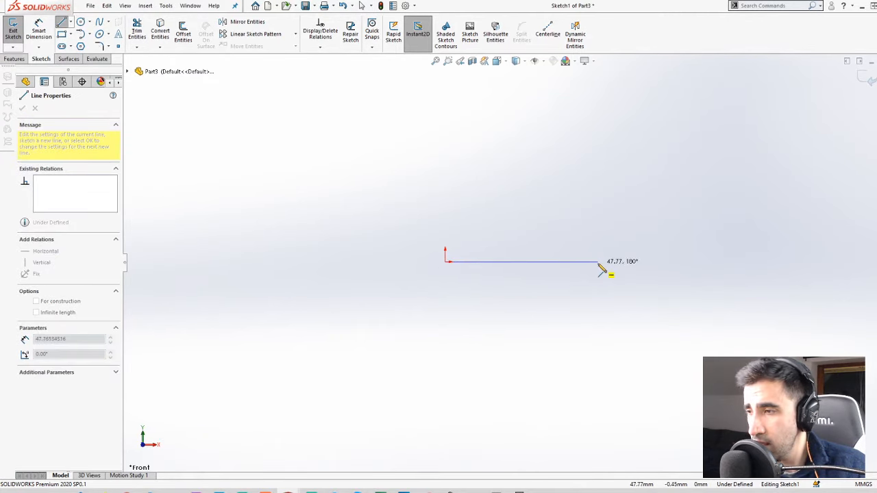
{"action": "left_click", "coordinate": [598, 262]}
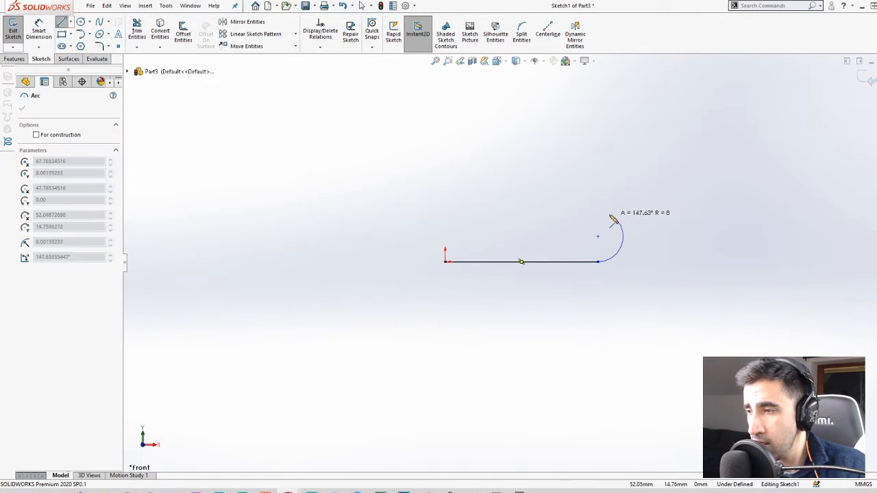
{"action": "left_click", "coordinate": [598, 205]}
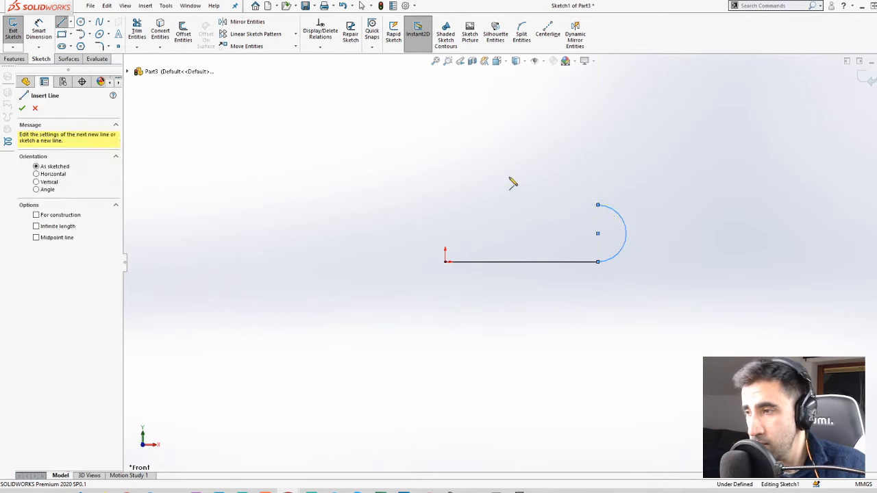
{"action": "double_click", "coordinate": [461, 204]}
{"action": "key", "text": "Escape"}
{"action": "key", "text": "f"}
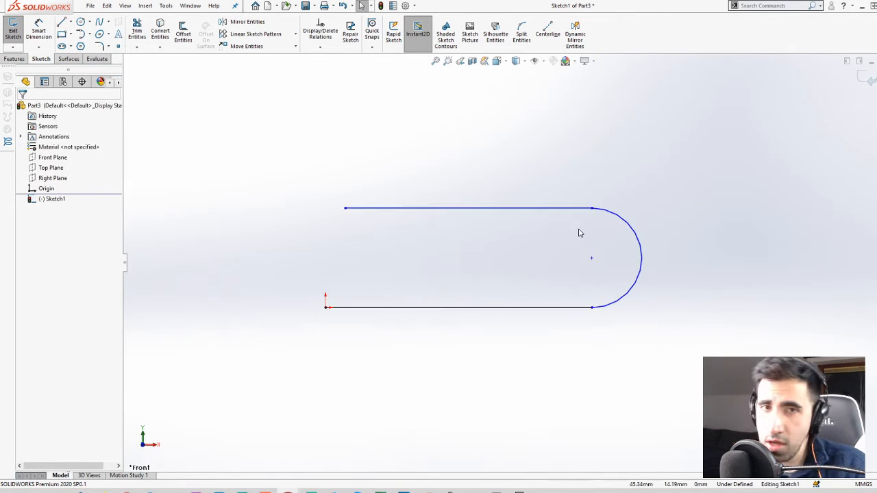
Sketch a horizontal line from the semicircle's centre point back to directly above the origin
{"action": "key", "text": "l"}
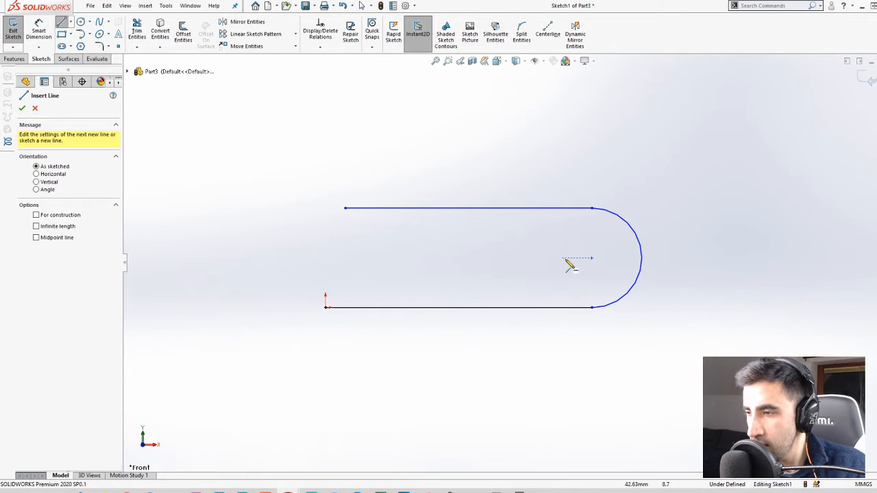
{"action": "left_click", "coordinate": [592, 258]}
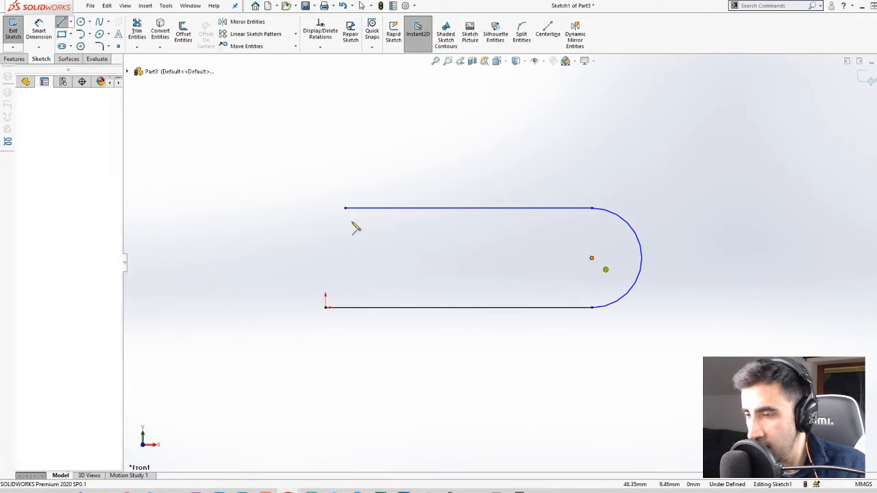
{"action": "left_click", "coordinate": [325, 258]}
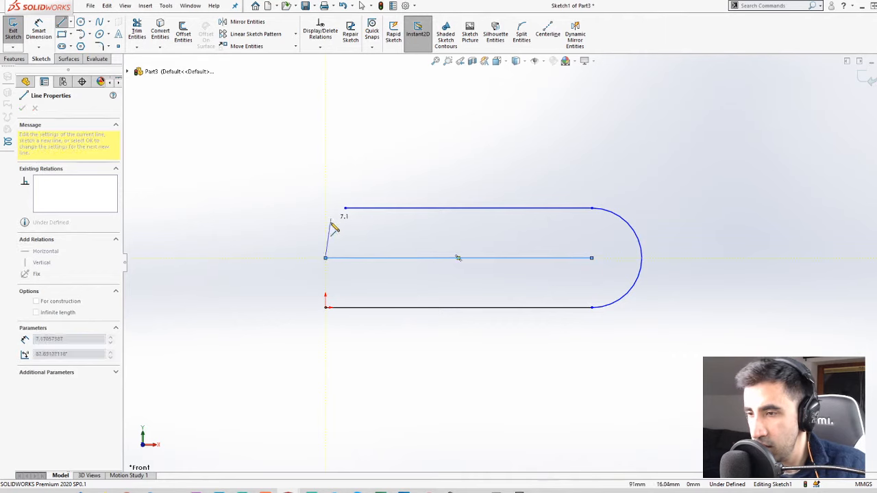
{"action": "key", "text": "Escape"}
Sketch an outward-bulging tangent semicircle upward from the middle line's free end above the origin
{"action": "key", "text": "a"}
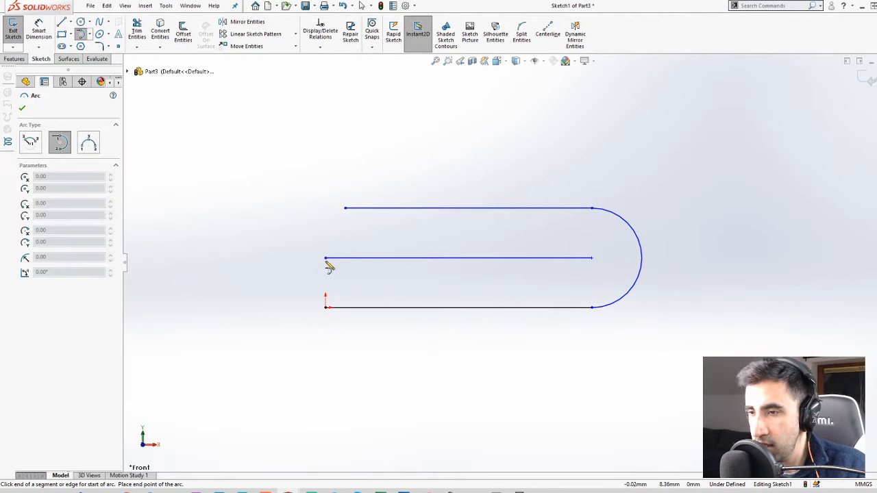
{"action": "left_click", "coordinate": [327, 258]}
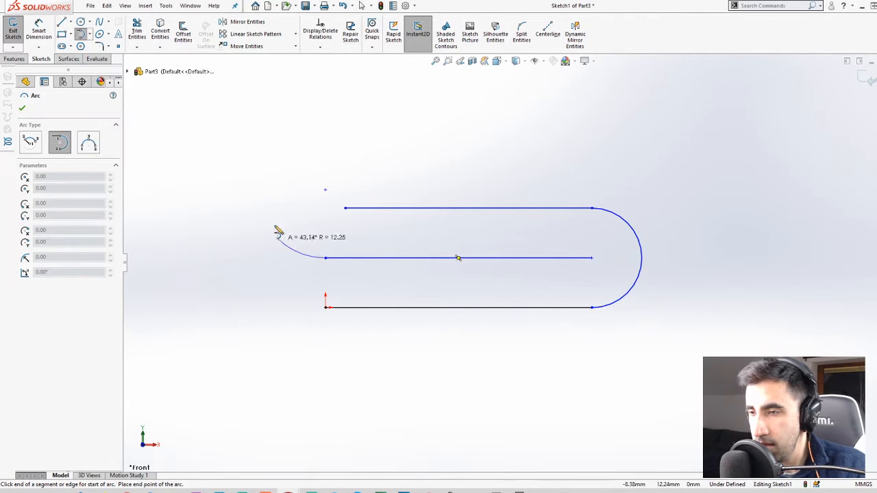
{"action": "left_click", "coordinate": [326, 157]}
{"action": "key", "text": "Escape"}
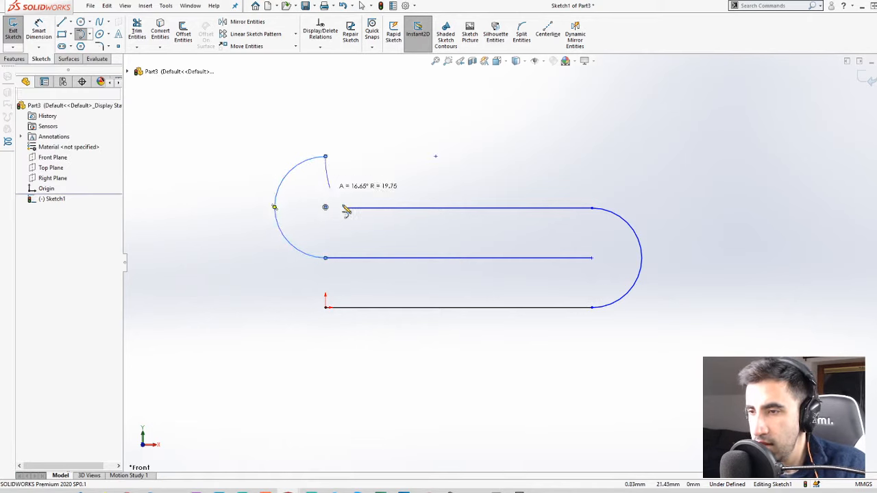
Add a horizontal relation between the new semicircle's centre and the free end of the upper line
{"action": "left_click", "coordinate": [325, 207]}
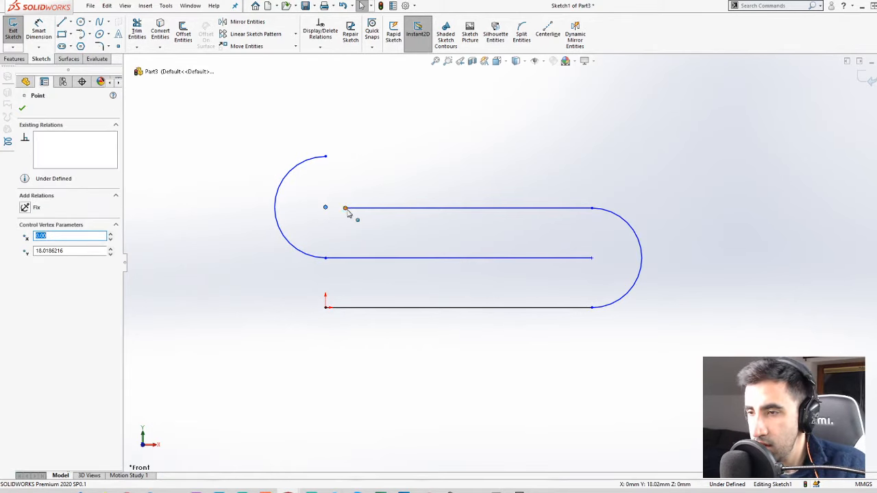
{"action": "left_click", "coordinate": [345, 207], "text": "ctrl"}
{"action": "left_click", "coordinate": [28, 263]}
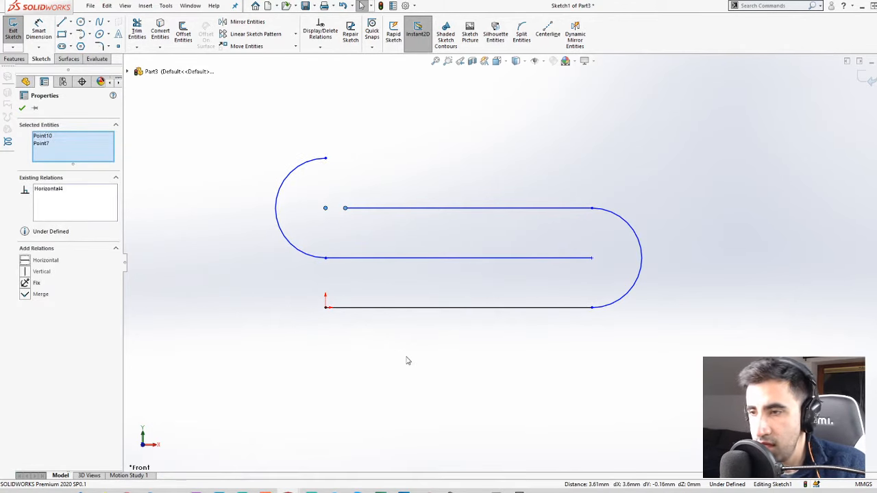
{"action": "left_click", "coordinate": [407, 358]}
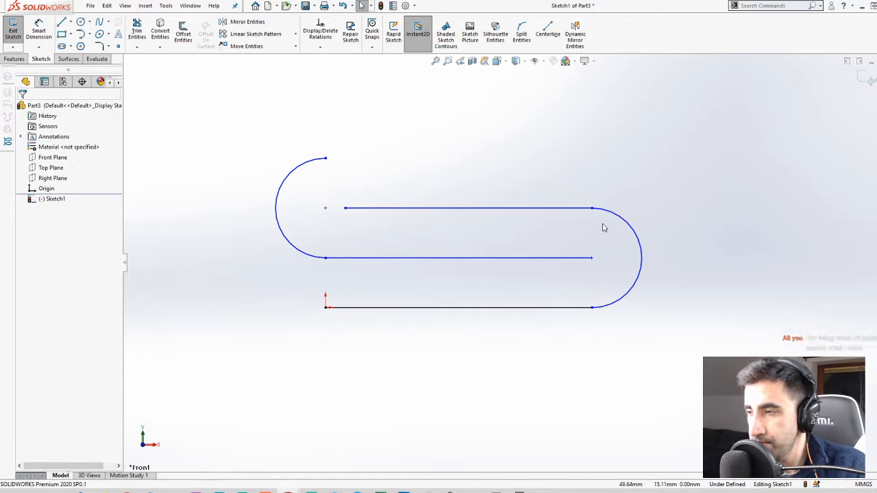
{"action": "scroll", "coordinate": [603, 228], "scroll_direction": "down", "scroll_amount": 3}
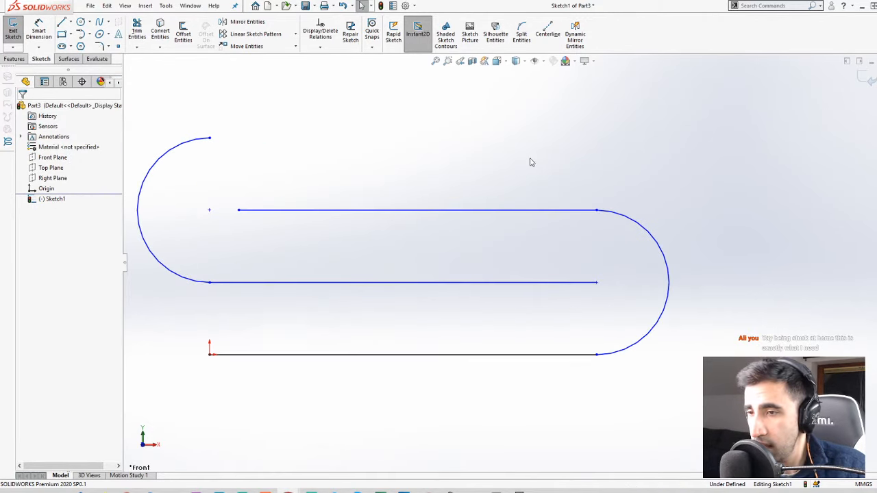
{"action": "scroll", "coordinate": [432, 275], "scroll_direction": "up", "scroll_amount": 1}
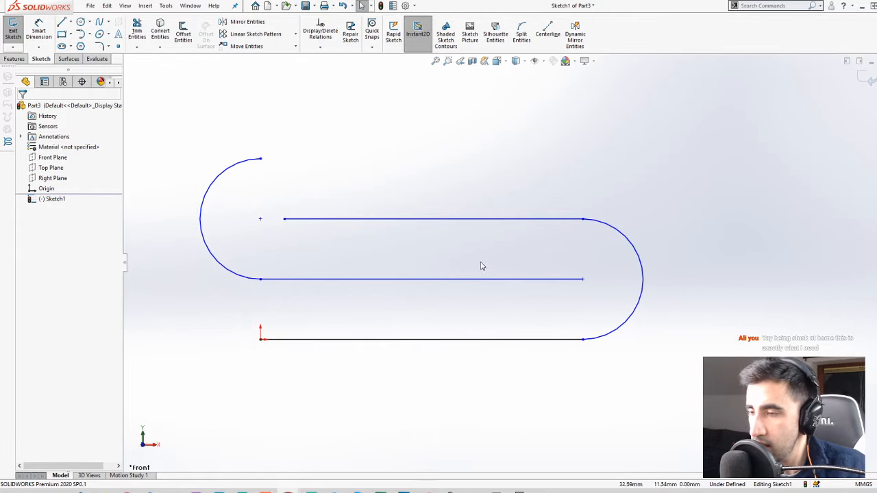
{"action": "right_click_drag", "start_coordinate": [606, 381], "coordinate": [602, 261]}
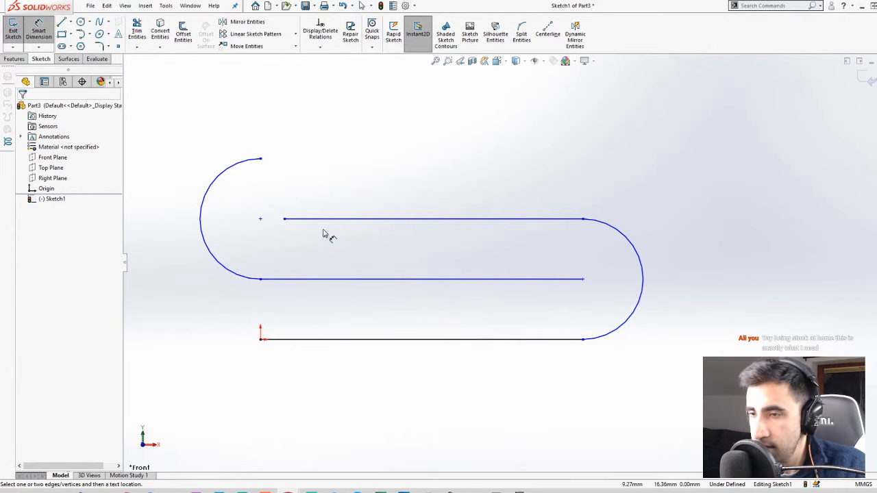
{"action": "key", "text": "Escape"}
{"action": "right_click_drag", "start_coordinate": [472, 261], "coordinate": [304, 226]}
{"action": "key", "text": "Escape"}
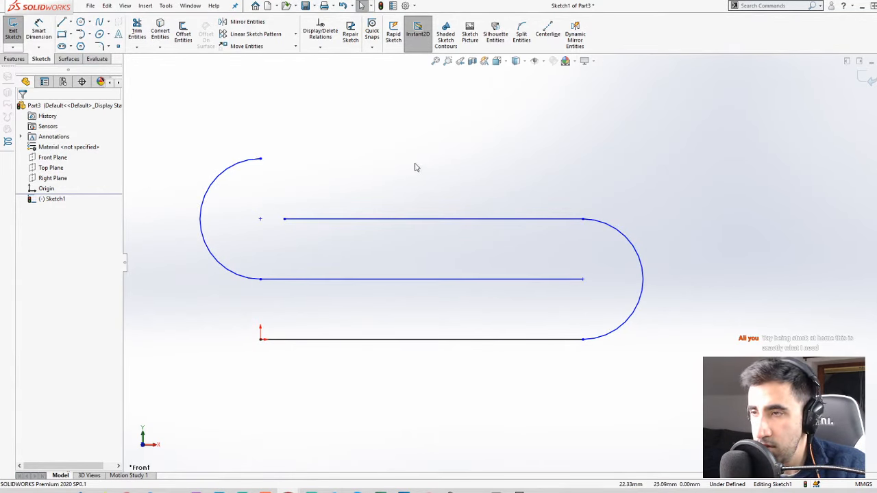
Draw a vertical centerline from the outward-bulging semicircle's centre point up past the arc's free end
{"action": "left_click", "coordinate": [547, 35]}
{"action": "left_click", "coordinate": [260, 219]}
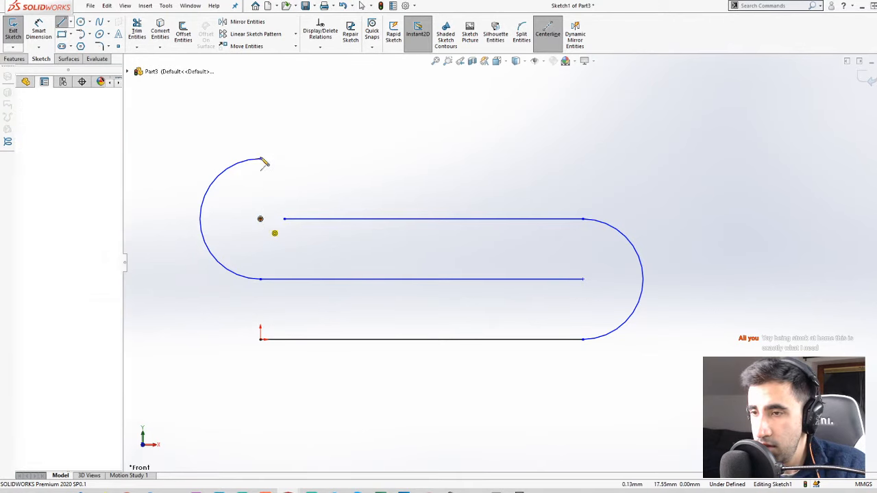
{"action": "left_click", "coordinate": [261, 145]}
{"action": "key", "text": "Escape"}
Extend the upper horizontal line's free end to the semicircle's centre using Trim Entities, and delete the vertical centerline
{"action": "right_click_drag", "start_coordinate": [462, 127], "coordinate": [261, 285]}
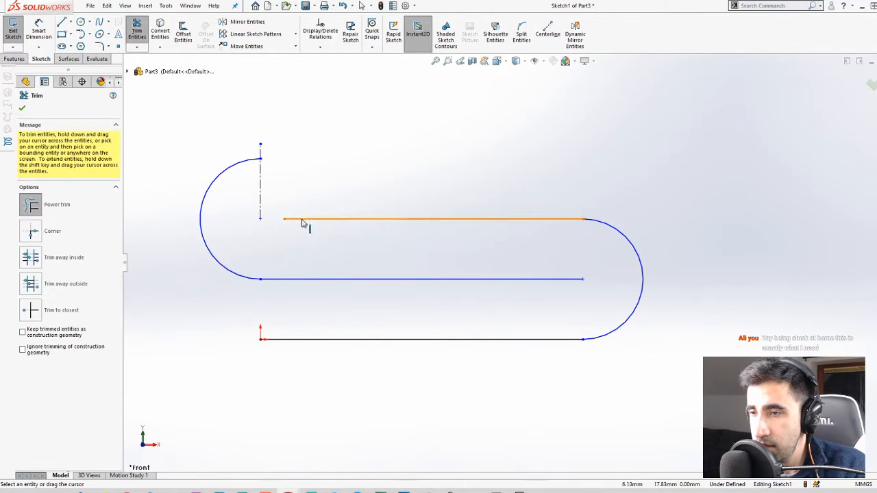
{"action": "left_click", "coordinate": [302, 219]}
{"action": "left_click", "coordinate": [261, 220]}
{"action": "key", "text": "Escape"}
{"action": "left_click_drag", "start_coordinate": [281, 174], "coordinate": [254, 190]}
{"action": "key", "text": "Delete"}
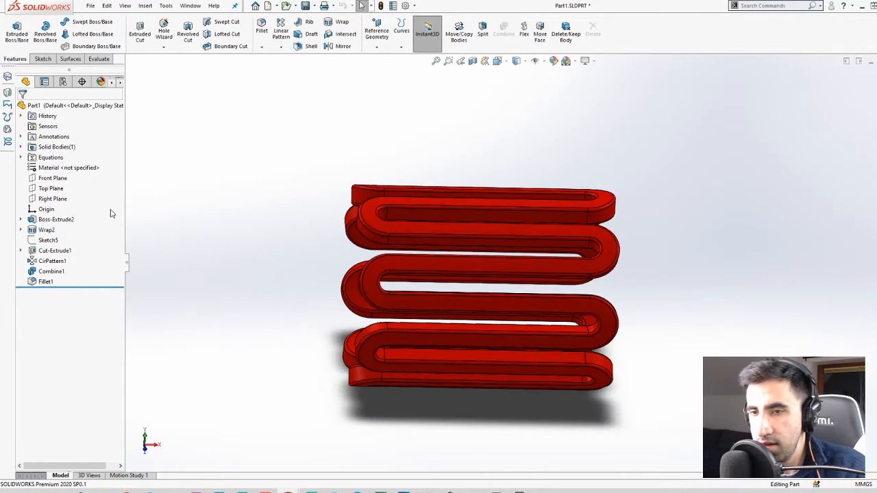
{"action": "left_click", "coordinate": [48, 239]}
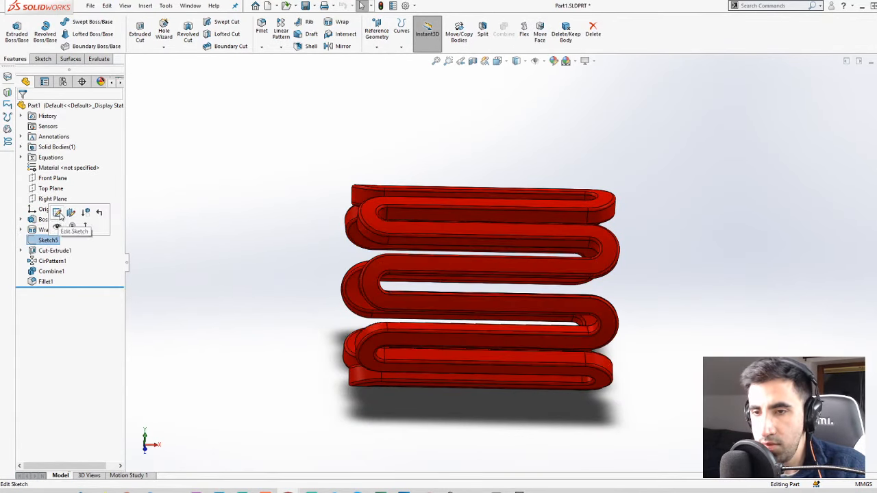
{"action": "left_click", "coordinate": [80, 210]}
{"action": "key", "text": "space"}
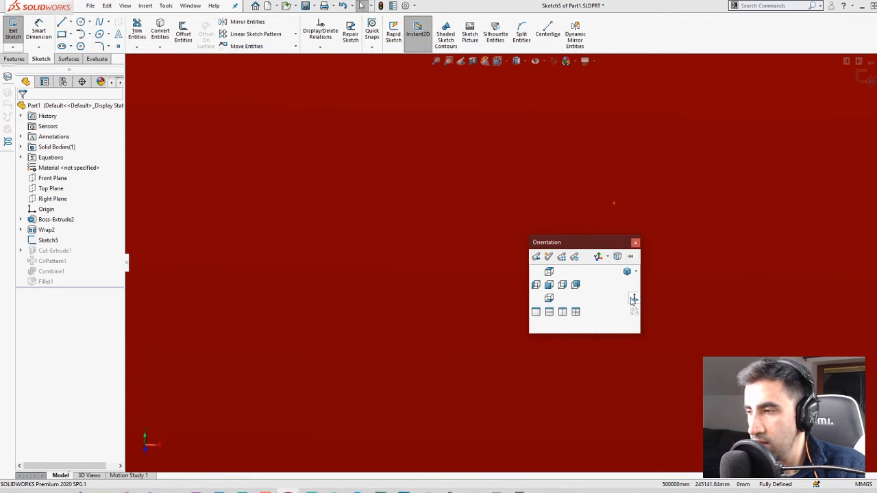
{"action": "left_click", "coordinate": [635, 242]}
{"action": "left_click", "coordinate": [865, 81]}
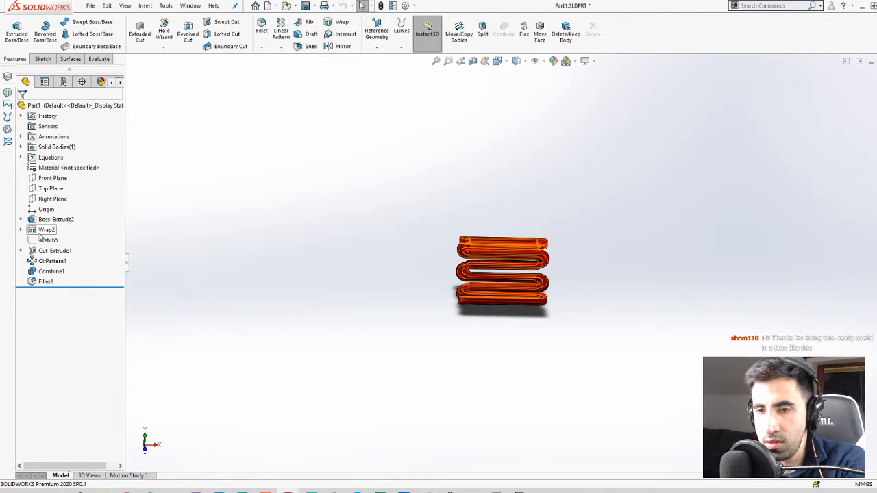
Delete the Wrap2 and Boss-Extrude2 features from the finished ring in Part1, together with the features depending on them
{"action": "left_click", "coordinate": [46, 232]}
{"action": "key", "text": "Delete"}
{"action": "left_click", "coordinate": [47, 230]}
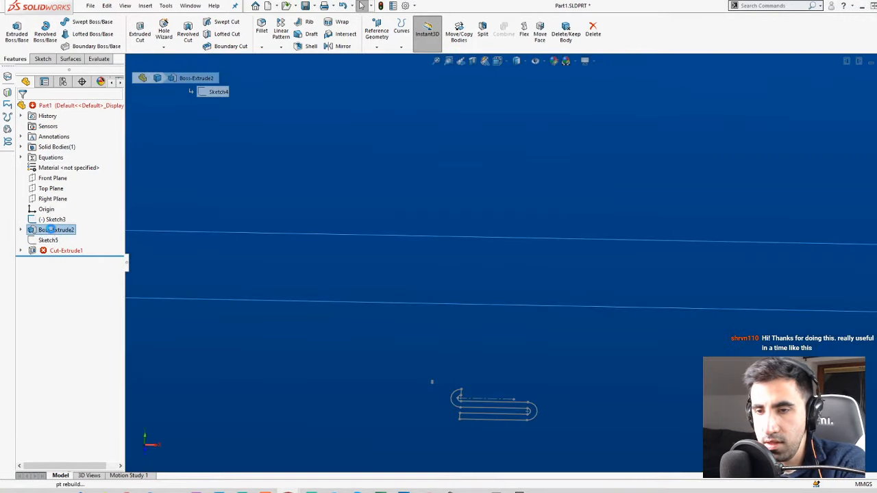
{"action": "key", "text": "Delete"}
Open Sketch3 of Part1 for editing, viewed normal to its sketch plane
{"action": "left_click", "coordinate": [53, 209]}
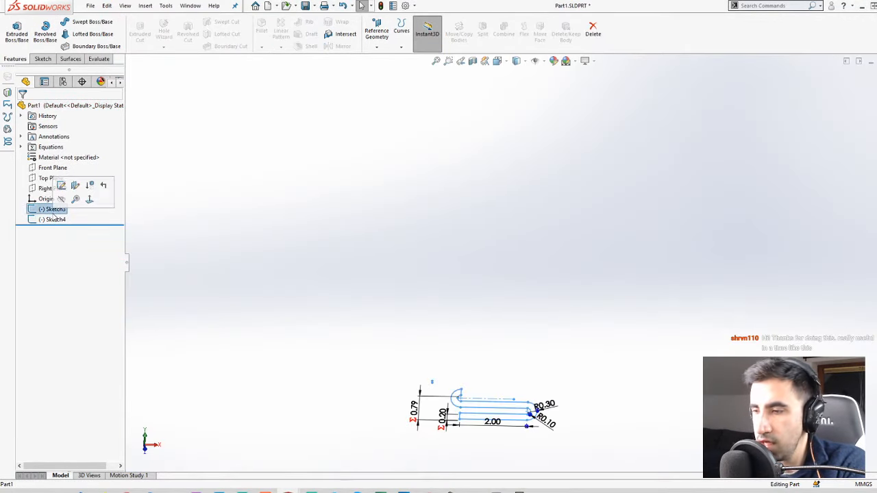
{"action": "left_click", "coordinate": [61, 185]}
{"action": "key", "text": "space"}
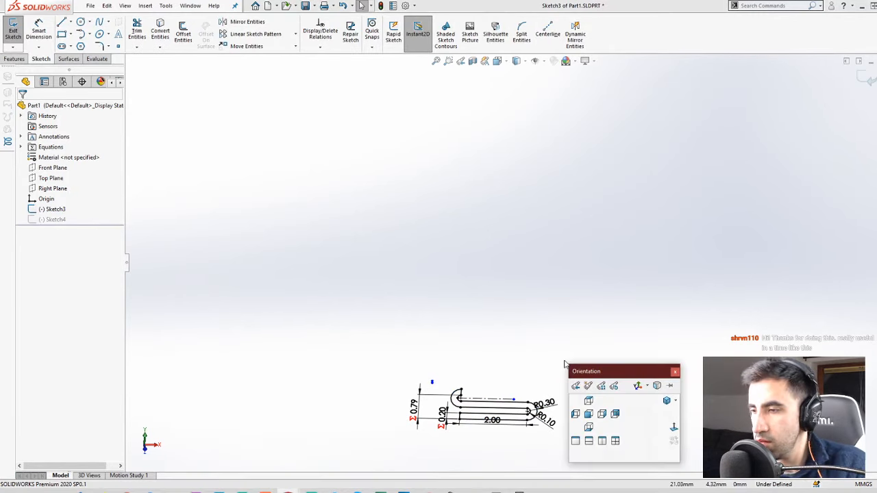
{"action": "left_click", "coordinate": [674, 430]}
{"action": "scroll", "coordinate": [646, 279], "scroll_direction": "down", "scroll_amount": 6}
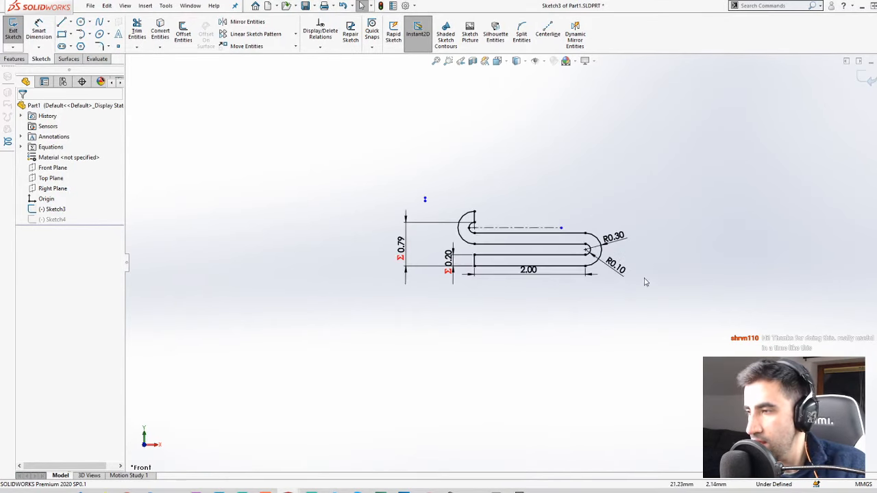
Delete the R0.30 and R0.10 radius dimensions and the 0.79 height dimension from the profile
{"action": "mouse_move", "coordinate": [643, 193]}
{"action": "left_mouse_down"}
{"action": "mouse_move", "coordinate": [574, 343]}
{"action": "mouse_move", "coordinate": [581, 345]}
{"action": "left_mouse_up"}
{"action": "key", "text": "Delete"}
{"action": "scroll", "coordinate": [371, 200], "scroll_direction": "down", "scroll_amount": 3}
{"action": "left_click_drag", "start_coordinate": [231, 165], "coordinate": [140, 407]}
{"action": "key", "text": "Delete"}
Delete the stray short vertical construction line beside the profile and the 0.20 and 2.00 dimensions
{"action": "left_click_drag", "start_coordinate": [263, 92], "coordinate": [159, 365]}
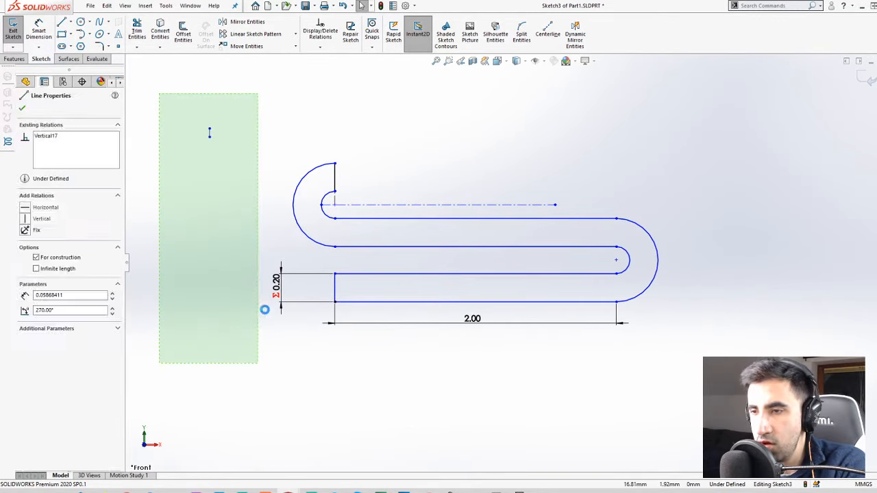
{"action": "key", "text": "Delete"}
{"action": "left_click_drag", "start_coordinate": [312, 268], "coordinate": [206, 372]}
{"action": "key", "text": "Delete"}
{"action": "mouse_move", "coordinate": [636, 357]}
{"action": "left_mouse_down"}
{"action": "mouse_move", "coordinate": [411, 337]}
{"action": "mouse_move", "coordinate": [407, 322]}
{"action": "left_mouse_up"}
{"action": "key", "text": "Delete"}
Delete the construction centerlines at the centre of the upper arcs
{"action": "scroll", "coordinate": [653, 218], "scroll_direction": "up", "scroll_amount": 2}
{"action": "scroll", "coordinate": [651, 216], "scroll_direction": "down", "scroll_amount": 2}
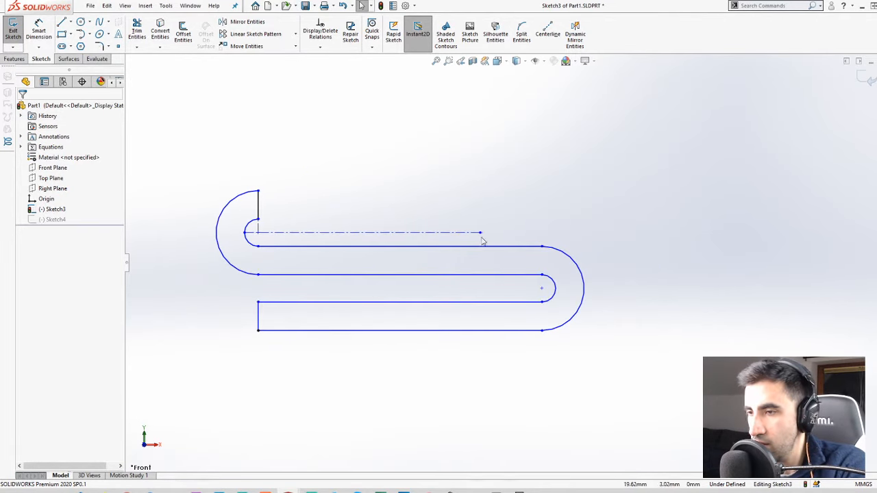
{"action": "left_click_drag", "start_coordinate": [406, 176], "coordinate": [316, 240]}
{"action": "key", "text": "Delete"}
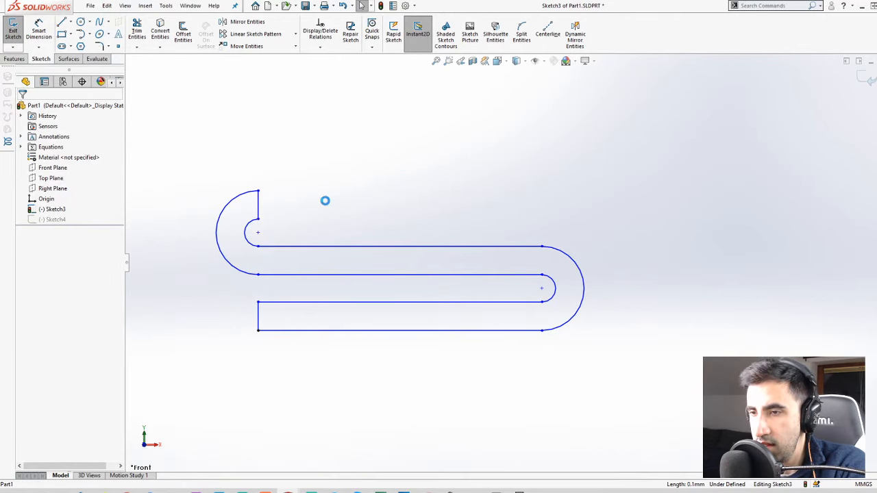
Delete all remaining relations in the sketch
{"action": "left_click", "coordinate": [320, 46]}
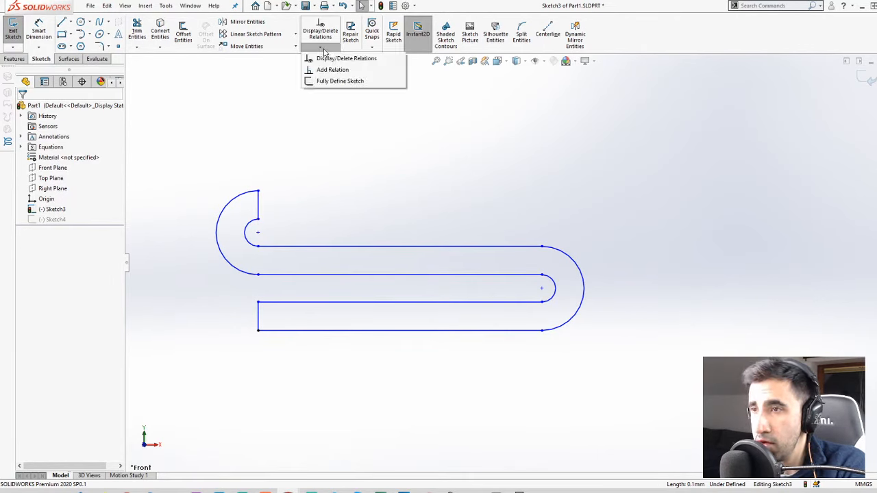
{"action": "left_click", "coordinate": [331, 60]}
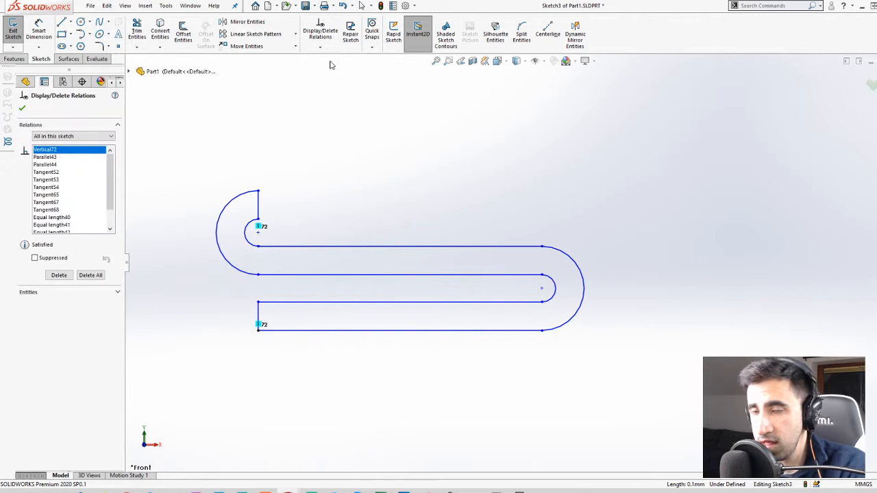
{"action": "left_click", "coordinate": [95, 276]}
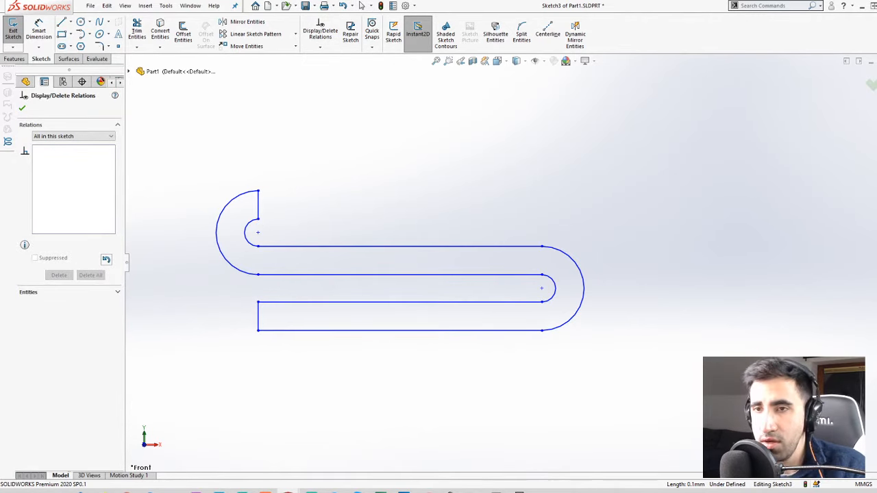
{"action": "left_click", "coordinate": [22, 110]}
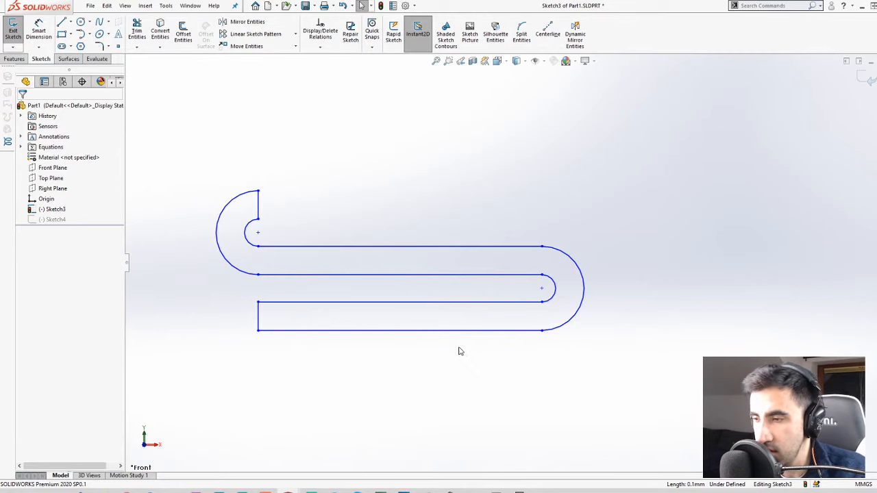
Make the two lowest horizontal lines equal in length and parallel
{"action": "mouse_move", "coordinate": [448, 361]}
{"action": "left_mouse_down"}
{"action": "mouse_move", "coordinate": [416, 333]}
{"action": "mouse_move", "coordinate": [401, 296]}
{"action": "mouse_move", "coordinate": [357, 296]}
{"action": "left_mouse_up"}
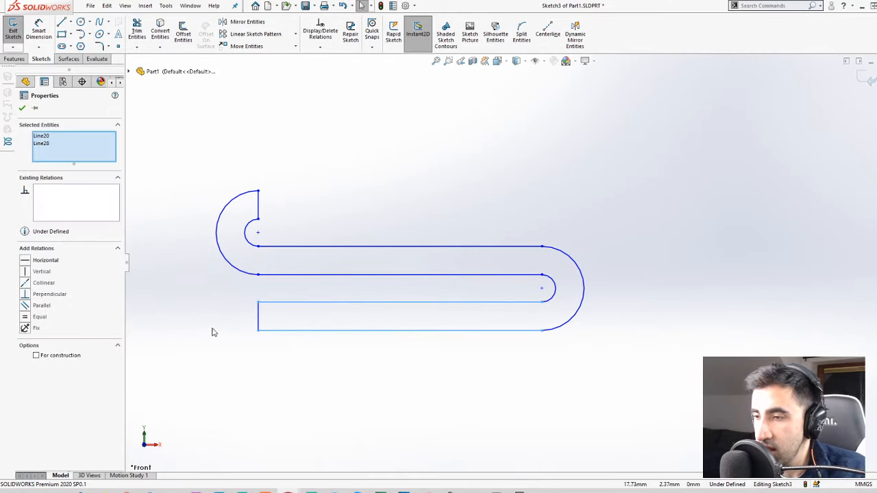
{"action": "left_click", "coordinate": [38, 317]}
{"action": "left_click", "coordinate": [38, 306]}
Make the two upper horizontal lines equal in length and parallel
{"action": "left_click_drag", "start_coordinate": [436, 288], "coordinate": [376, 234]}
{"action": "left_click", "coordinate": [25, 317]}
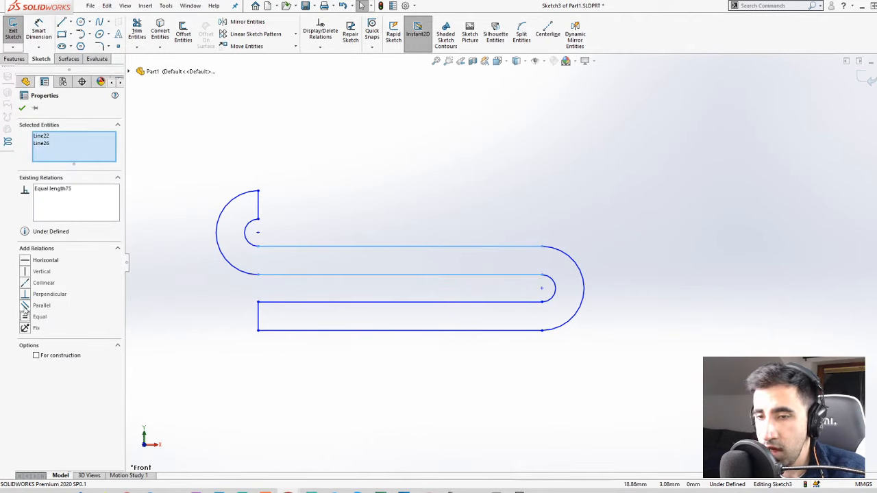
{"action": "left_click", "coordinate": [25, 305]}
{"action": "left_click", "coordinate": [497, 441]}
Add an equal relation between the two large outer arcs
{"action": "left_click_drag", "start_coordinate": [612, 248], "coordinate": [570, 310]}
{"action": "left_click_drag", "start_coordinate": [230, 183], "coordinate": [171, 277]}
{"action": "left_click", "coordinate": [26, 295]}
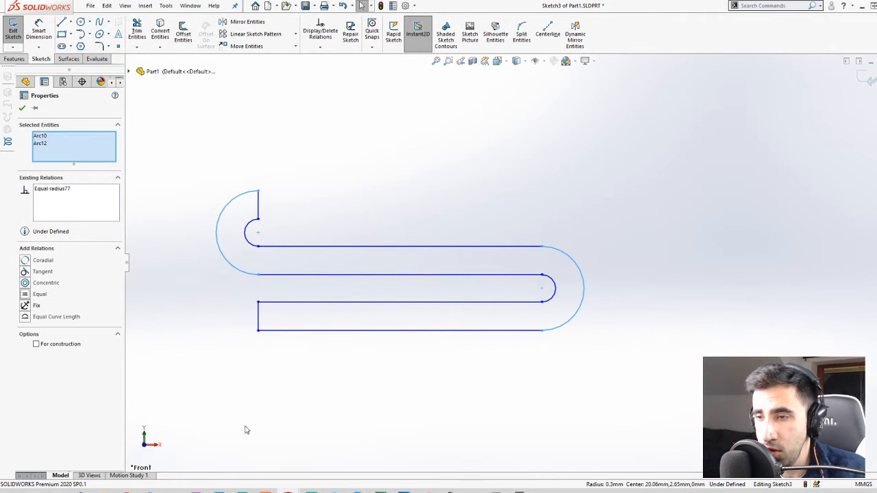
{"action": "left_click", "coordinate": [245, 426]}
Add an equal relation between the two small inner arcs
{"action": "left_click", "coordinate": [253, 222]}
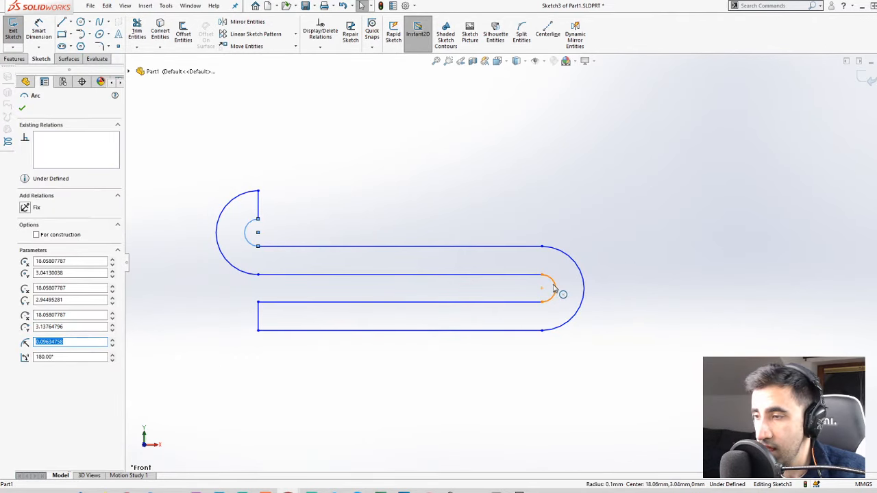
{"action": "left_click", "coordinate": [556, 292], "text": "ctrl"}
{"action": "left_click", "coordinate": [31, 296]}
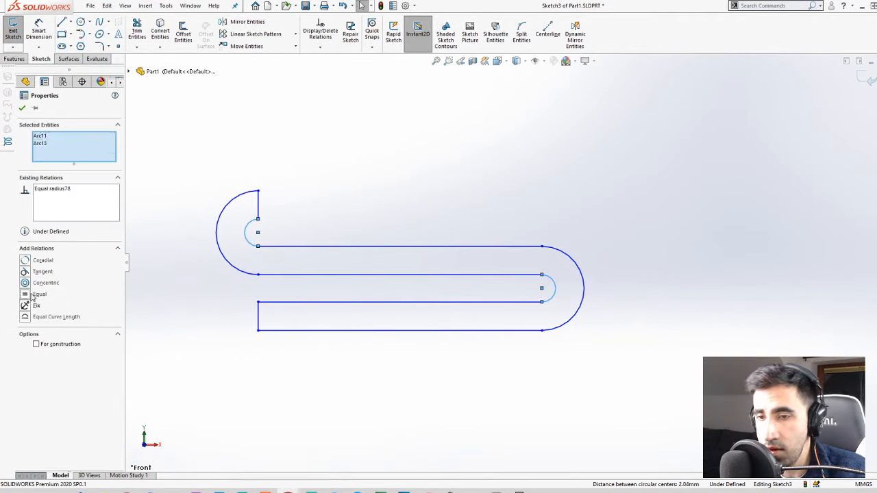
{"action": "left_click", "coordinate": [431, 409]}
Fix the lower corner point at the profile's straight closed end
{"action": "scroll", "coordinate": [531, 220], "scroll_direction": "down", "scroll_amount": 1}
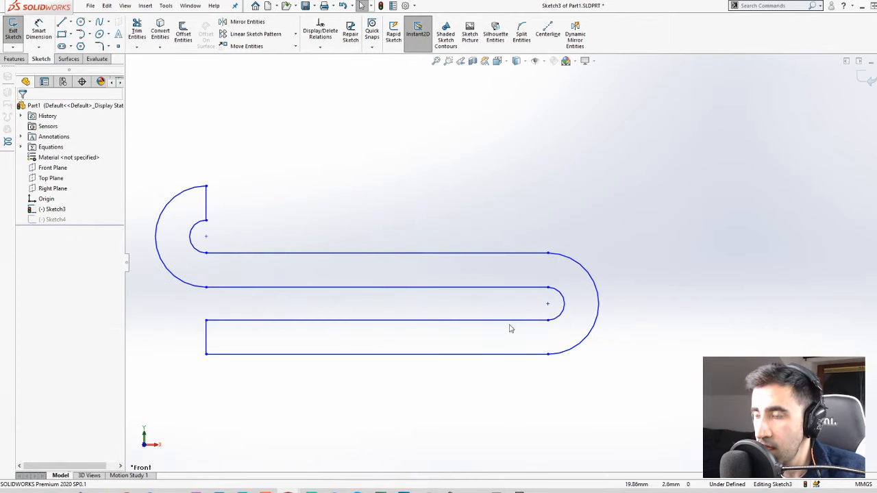
{"action": "scroll", "coordinate": [511, 327], "scroll_direction": "up", "scroll_amount": 2}
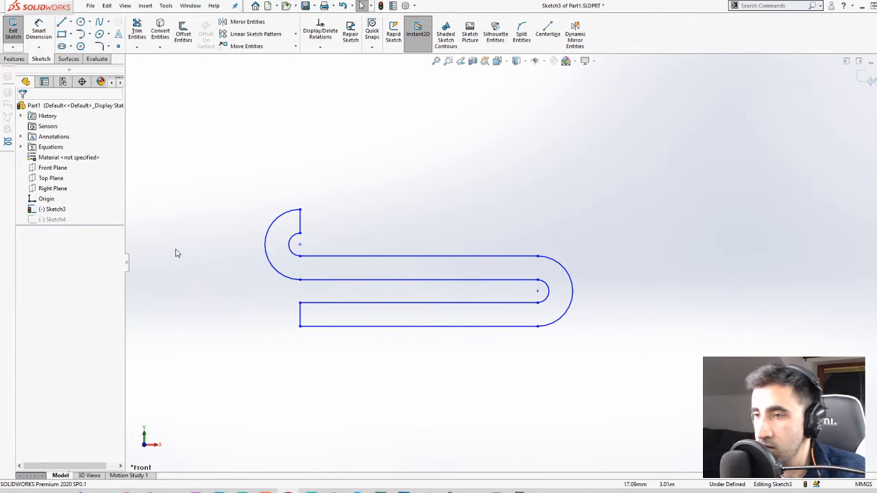
{"action": "left_click", "coordinate": [299, 326]}
{"action": "left_click", "coordinate": [25, 208]}
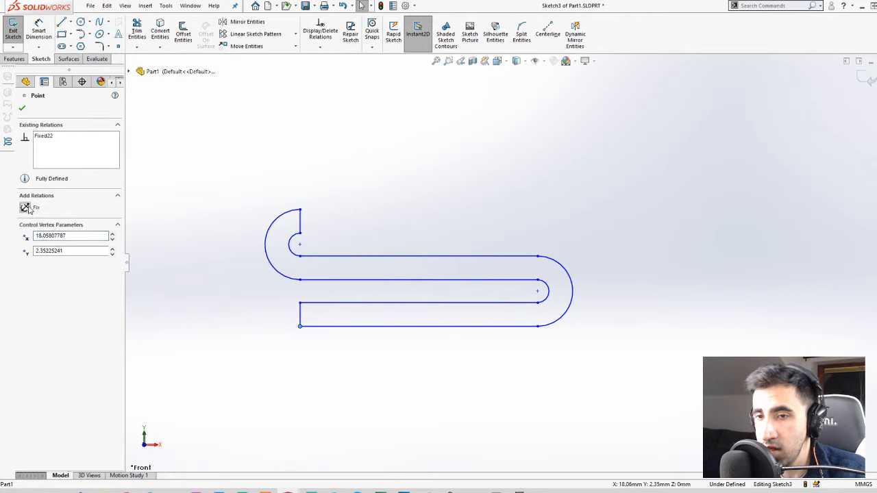
{"action": "left_click", "coordinate": [335, 391]}
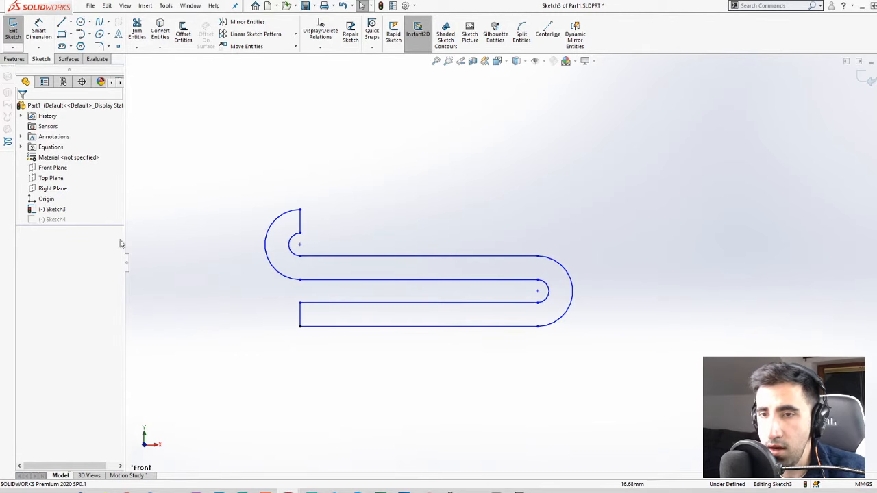
Add a vertical relation between the fixed corner point and the upper end of the small inner arc above it
{"action": "left_click", "coordinate": [300, 328]}
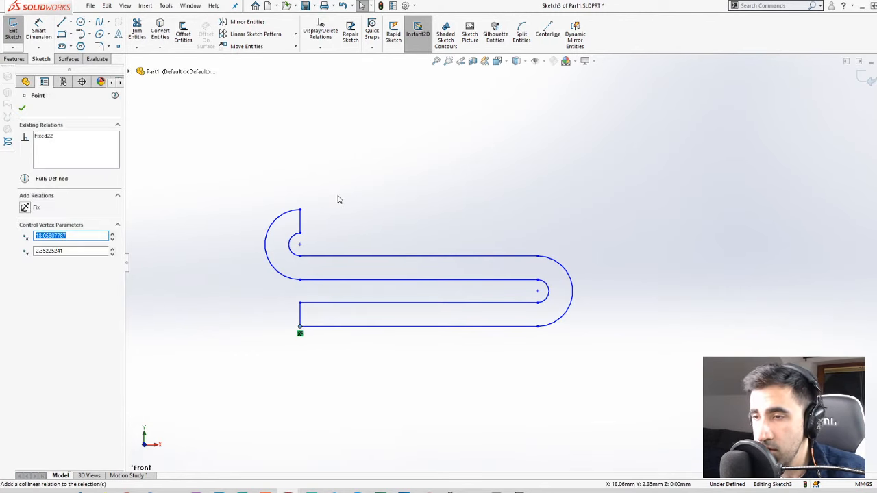
{"action": "left_click", "coordinate": [301, 235], "text": "ctrl"}
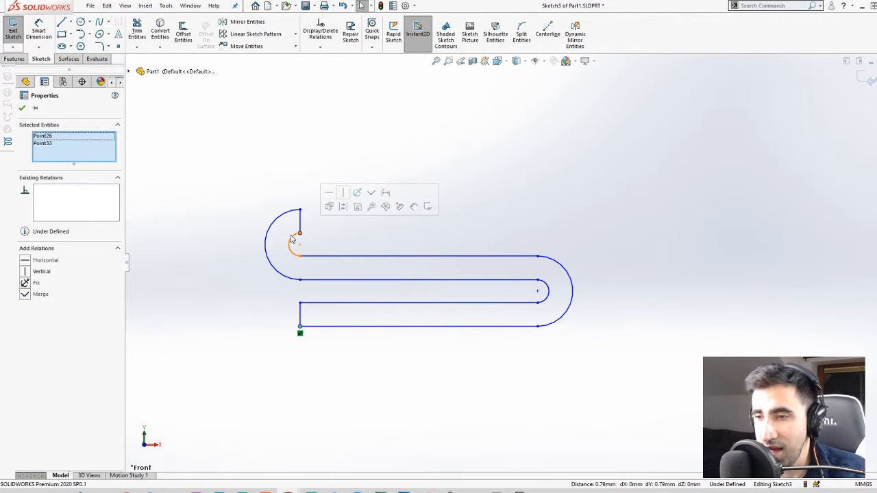
{"action": "left_click", "coordinate": [25, 275]}
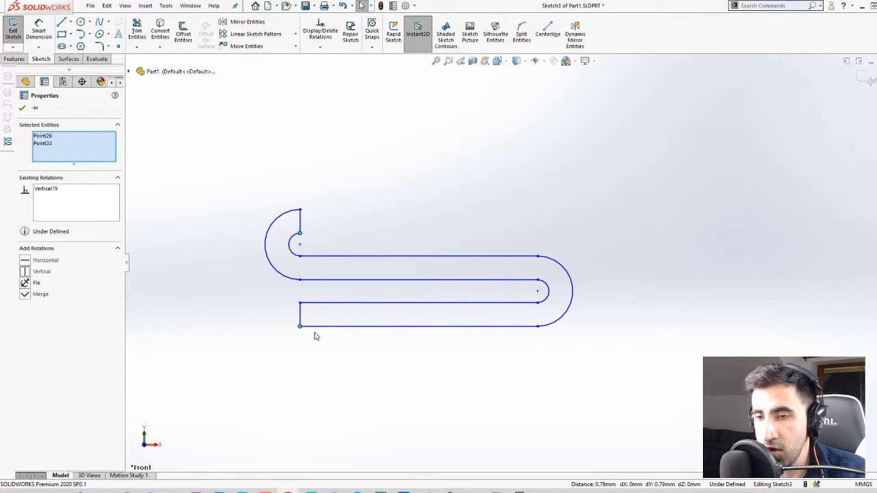
{"action": "left_click", "coordinate": [294, 353]}
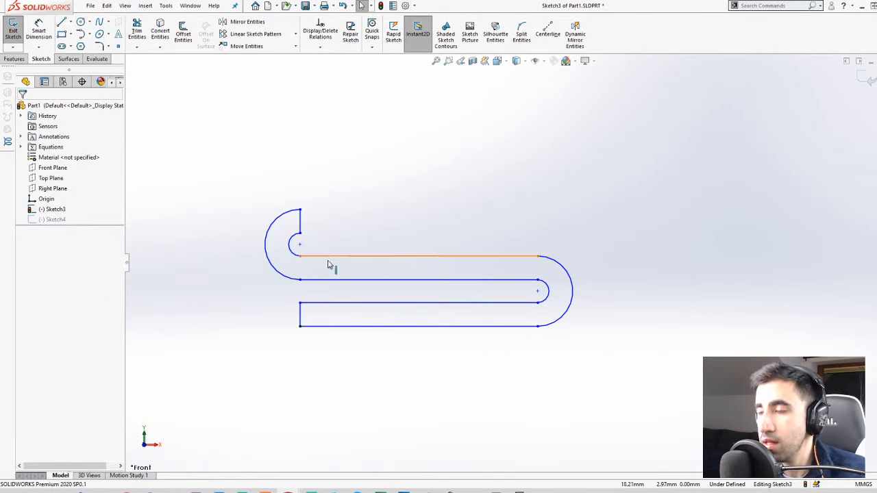
{"action": "left_click", "coordinate": [299, 327]}
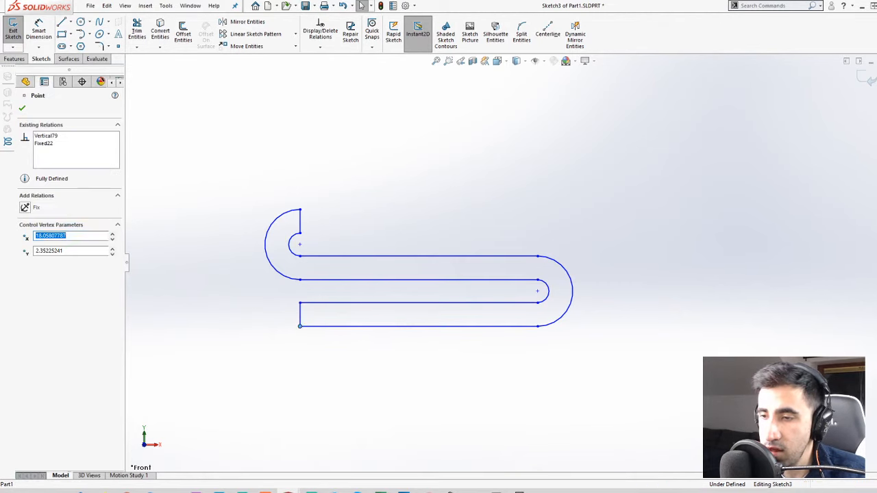
{"action": "left_click", "coordinate": [299, 234], "text": "ctrl"}
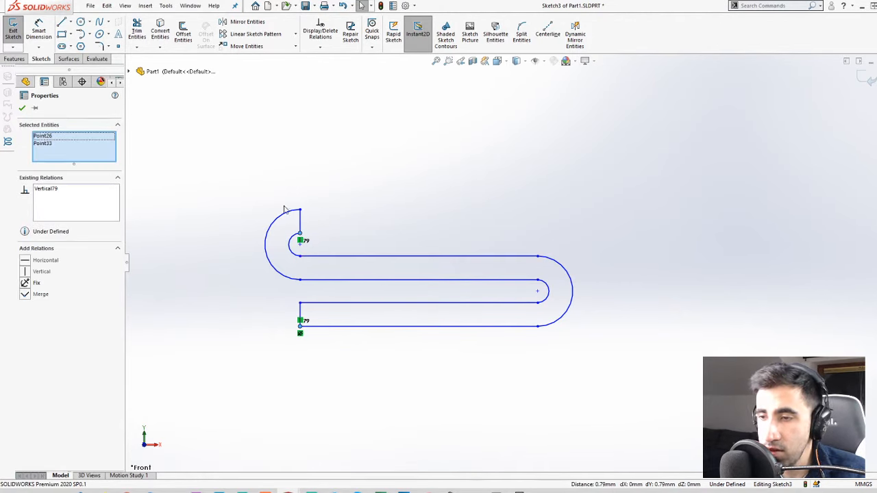
{"action": "left_click", "coordinate": [311, 379]}
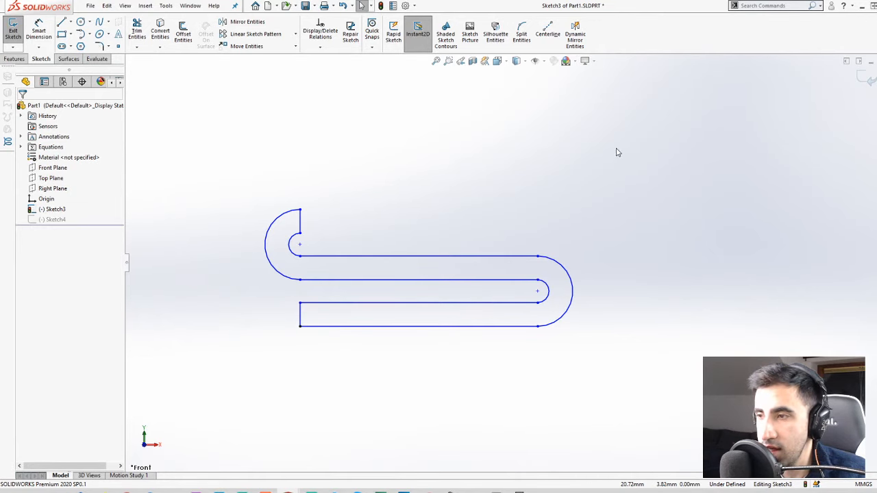
{"action": "mouse_move", "coordinate": [632, 137]}
{"action": "left_mouse_down"}
{"action": "mouse_move", "coordinate": [217, 351]}
{"action": "mouse_move", "coordinate": [194, 401]}
{"action": "left_mouse_up"}
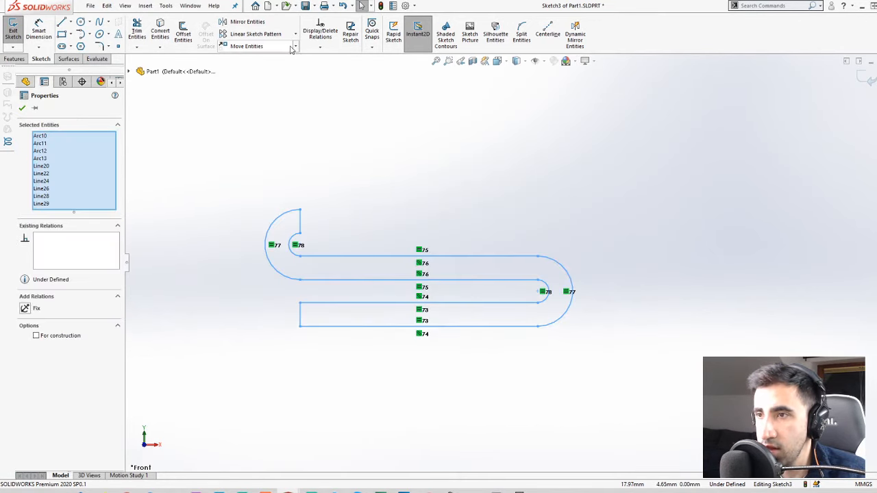
{"action": "left_click", "coordinate": [295, 46]}
{"action": "left_click", "coordinate": [289, 72]}
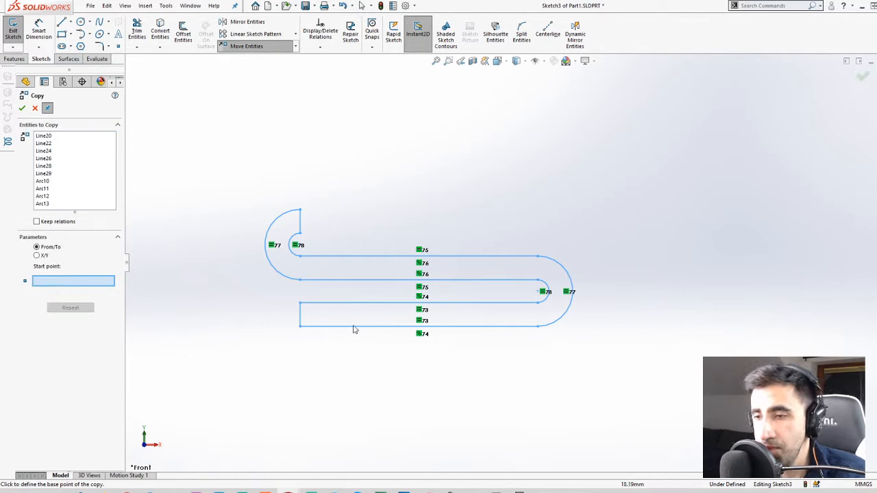
{"action": "left_click", "coordinate": [300, 326]}
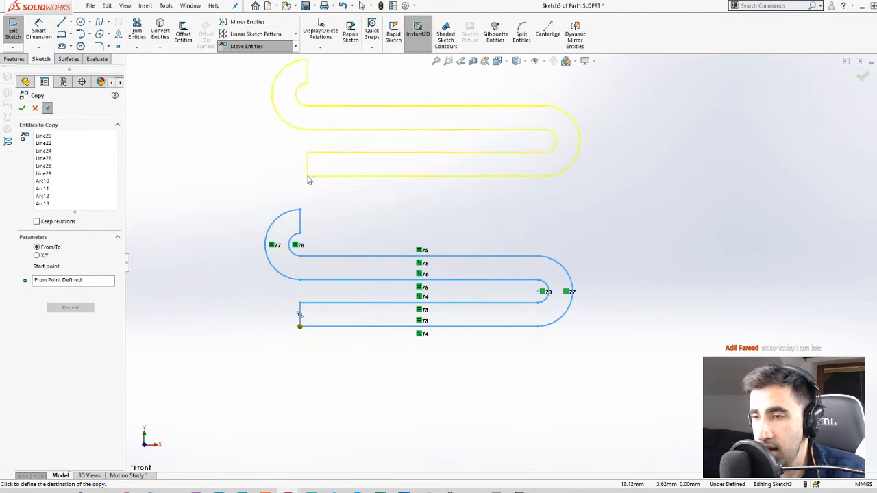
{"action": "key", "text": "Escape"}
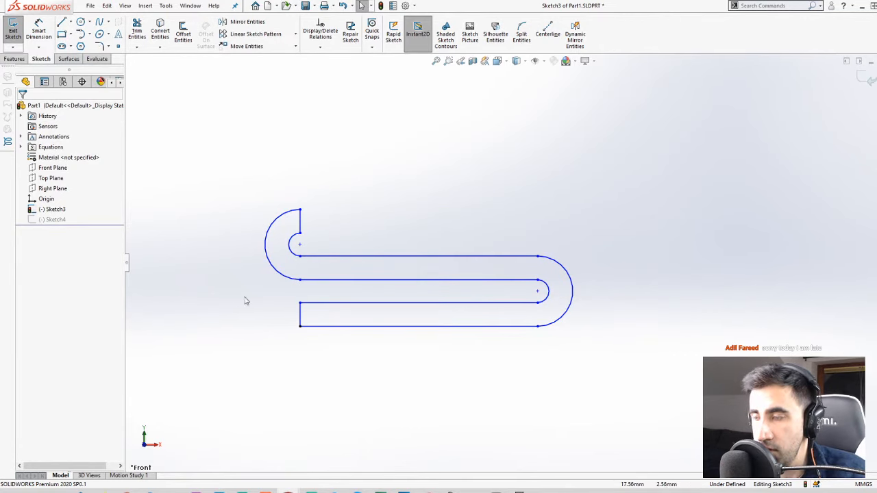
Draw a horizontal centerline from the midpoint of each small inner arc, running through the arc's center towards the profile's middle
{"action": "scroll", "coordinate": [574, 257], "scroll_direction": "down", "scroll_amount": 2}
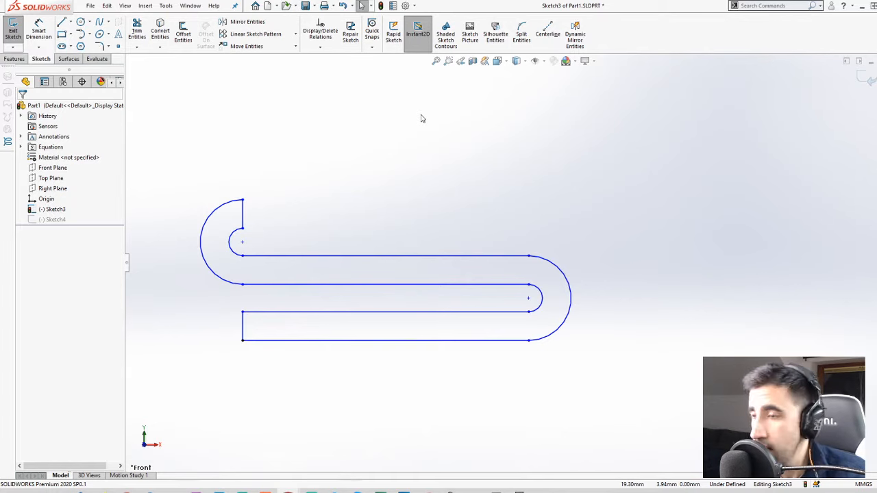
{"action": "left_click", "coordinate": [556, 38]}
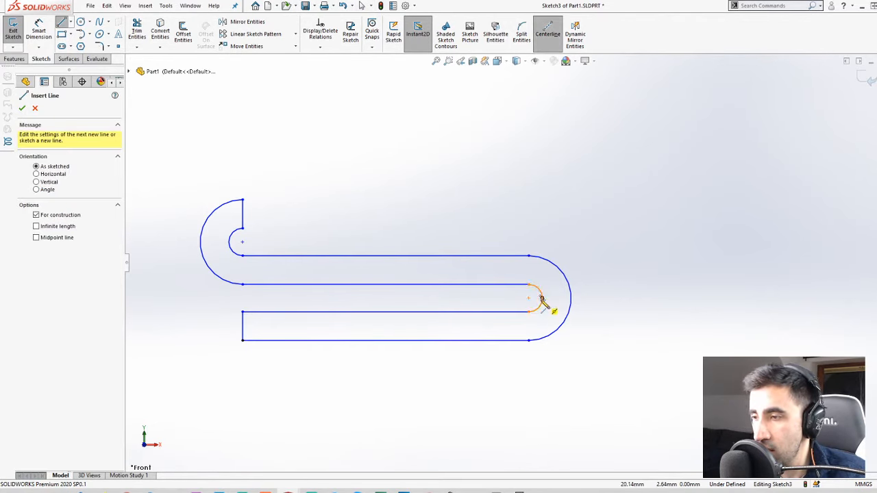
{"action": "left_click", "coordinate": [541, 299]}
{"action": "left_click", "coordinate": [398, 298]}
{"action": "key", "text": "Escape"}
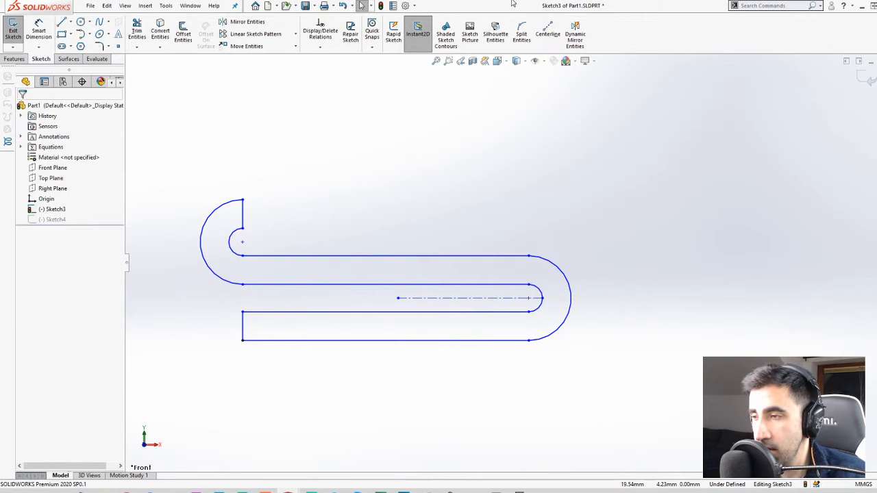
{"action": "left_click", "coordinate": [547, 34]}
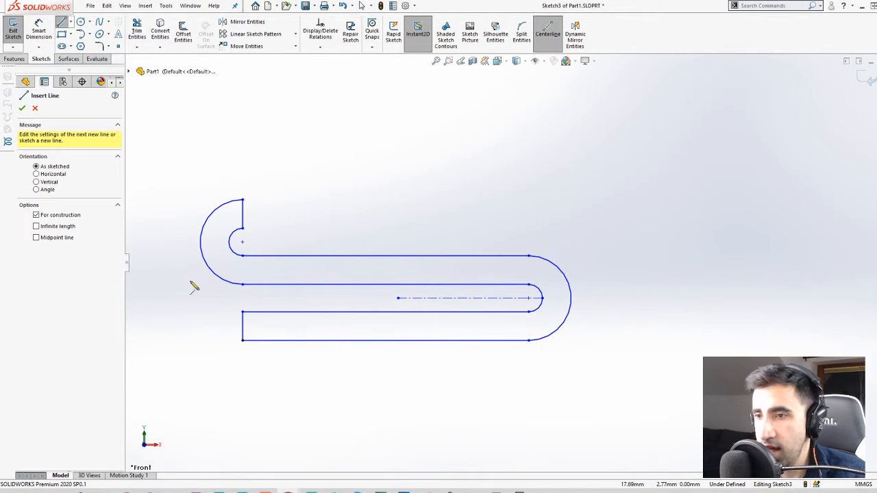
{"action": "left_click", "coordinate": [242, 242]}
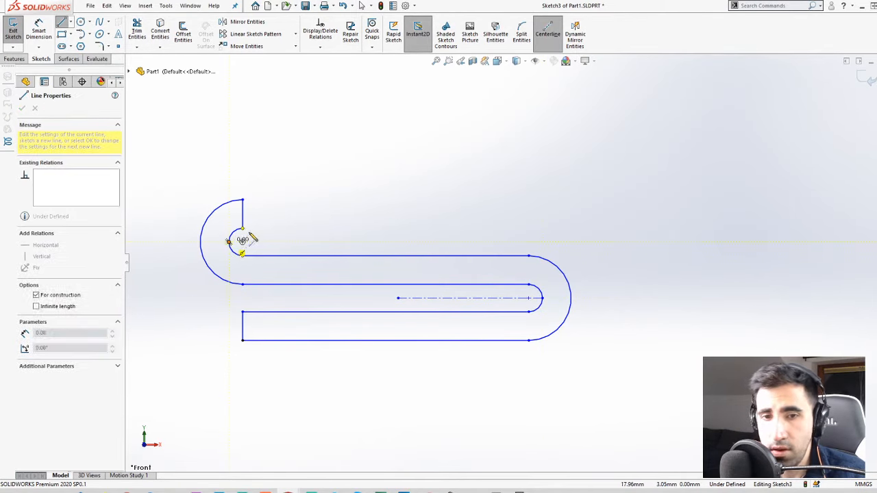
{"action": "left_click", "coordinate": [312, 242]}
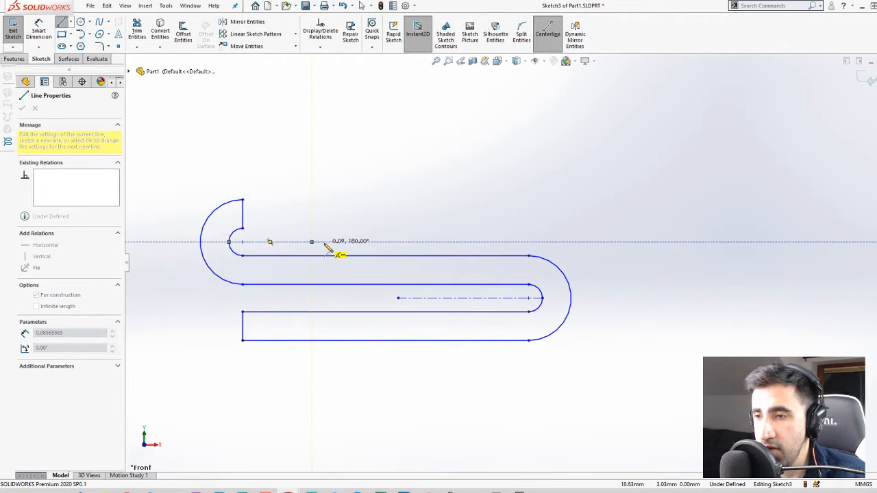
{"action": "key", "text": "Escape"}
Make the two endpoints of the right small inner arc symmetric about the lower centerline
{"action": "scroll", "coordinate": [315, 252], "scroll_direction": "up", "scroll_amount": 2}
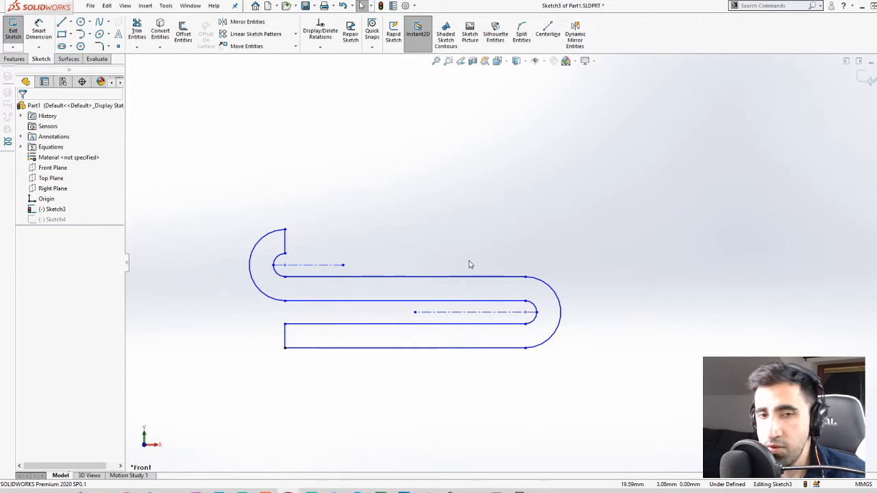
{"action": "scroll", "coordinate": [470, 265], "scroll_direction": "down", "scroll_amount": 1}
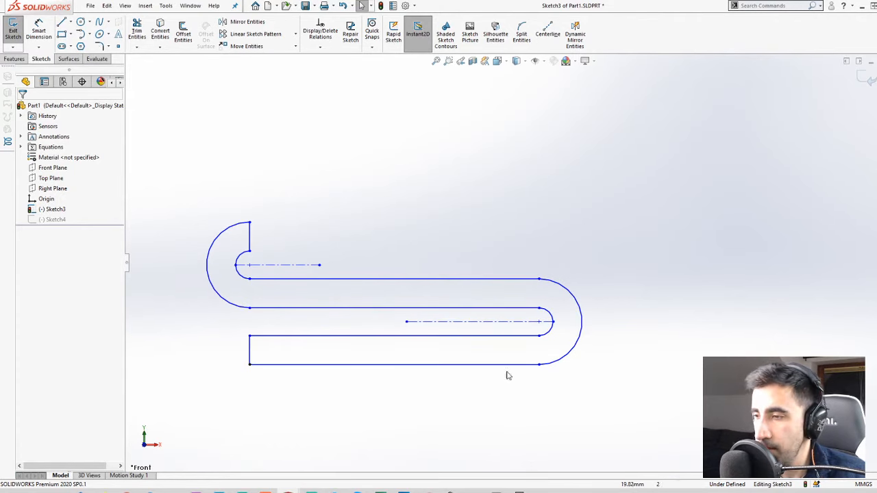
{"action": "left_click", "coordinate": [539, 336]}
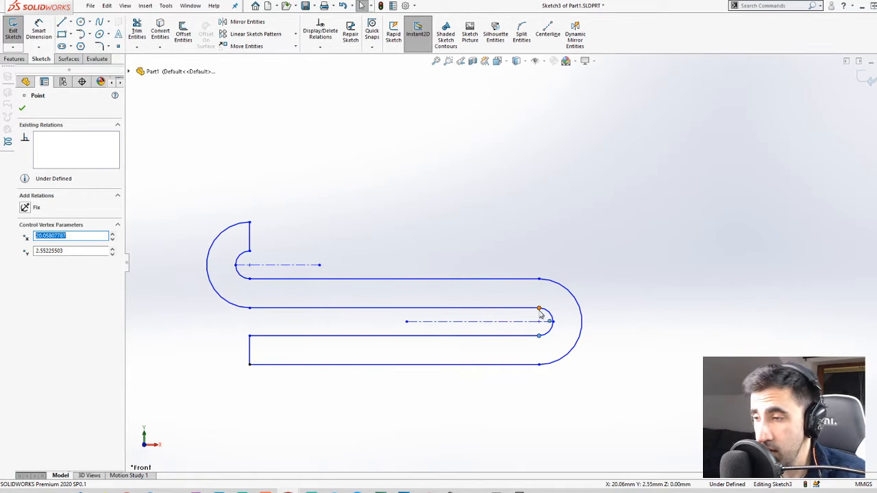
{"action": "left_click", "coordinate": [539, 309], "text": "ctrl"}
{"action": "left_click", "coordinate": [529, 321], "text": "ctrl"}
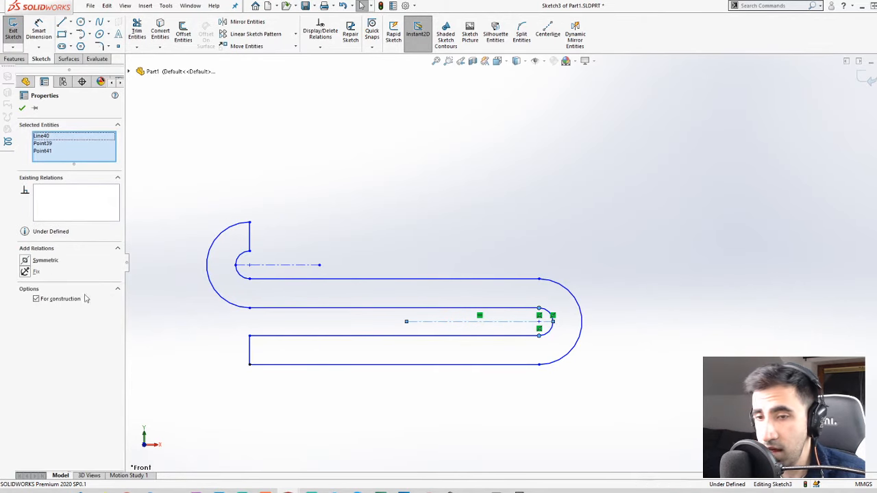
{"action": "left_click", "coordinate": [24, 260]}
{"action": "left_click", "coordinate": [362, 212]}
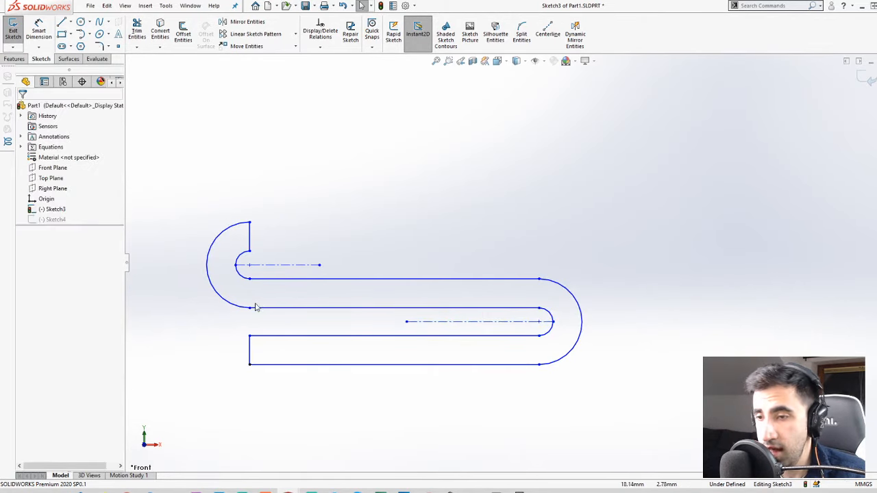
Make the two endpoints of the left small inner arc symmetric about the upper centerline
{"action": "left_click", "coordinate": [249, 279]}
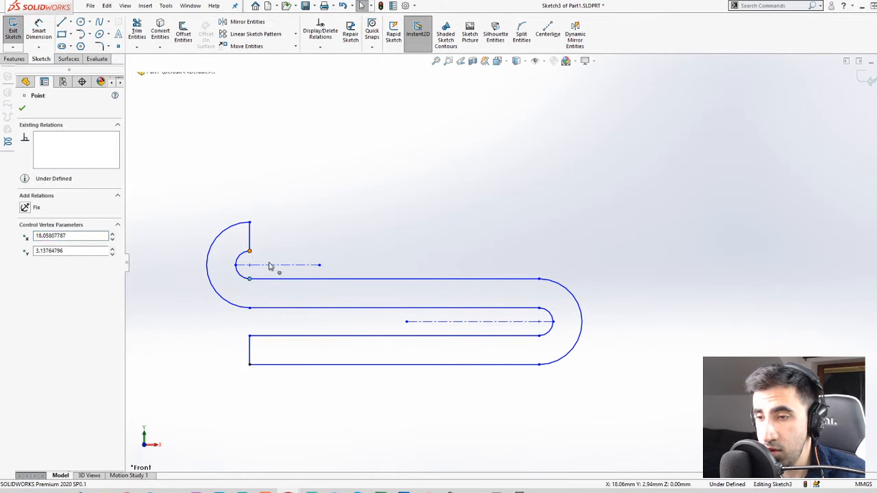
{"action": "left_click", "coordinate": [274, 266], "text": "ctrl"}
{"action": "left_click", "coordinate": [24, 261]}
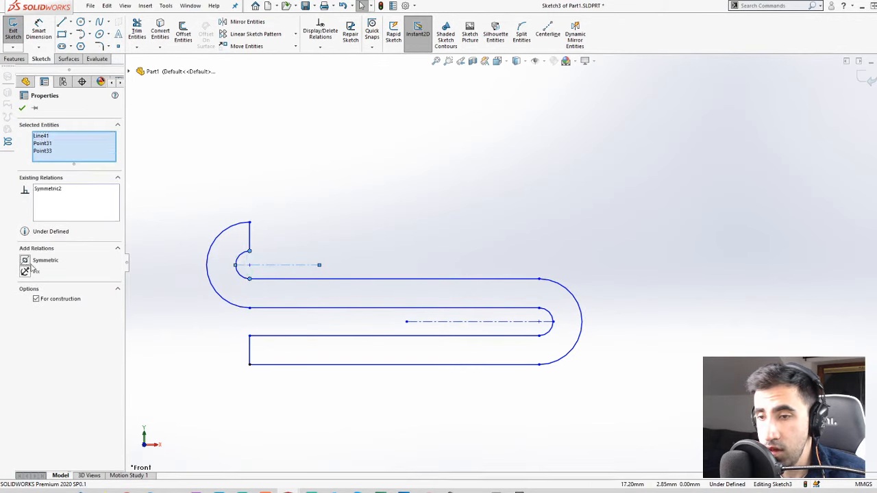
{"action": "left_click", "coordinate": [379, 414]}
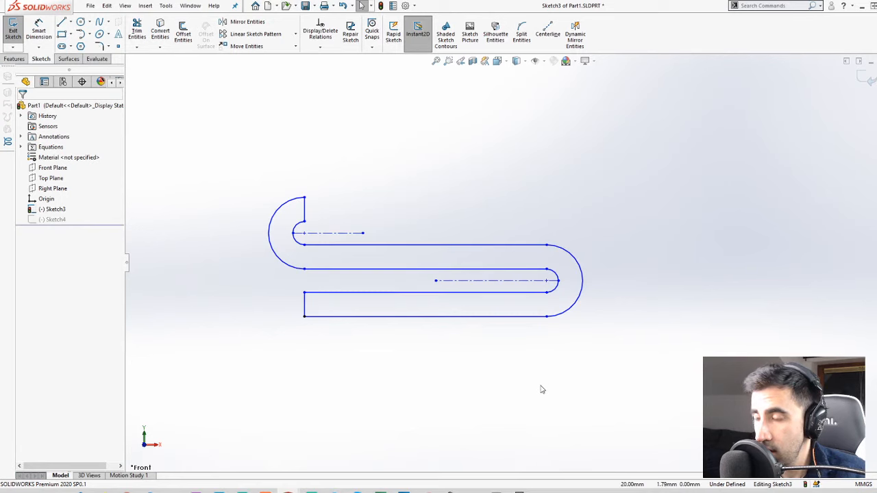
Add a tangent relation between the large right arc and the profile's bottom horizontal line
{"action": "left_click", "coordinate": [566, 311]}
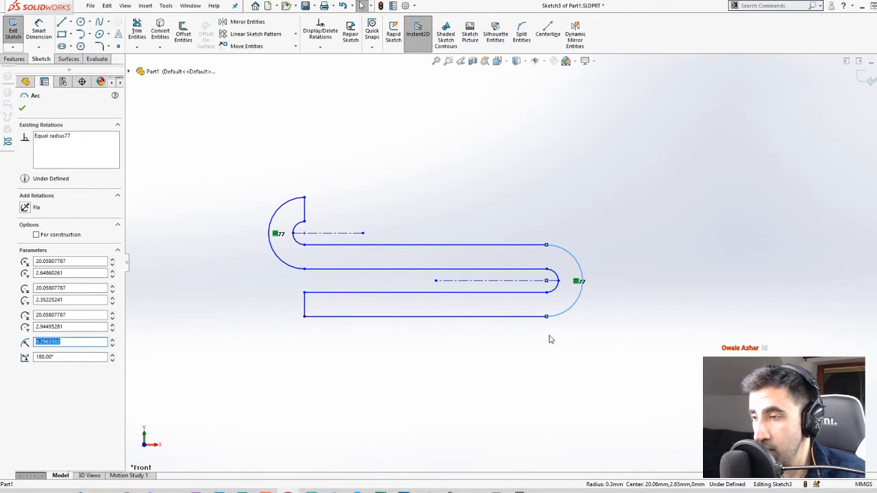
{"action": "left_click", "coordinate": [540, 317], "text": "ctrl"}
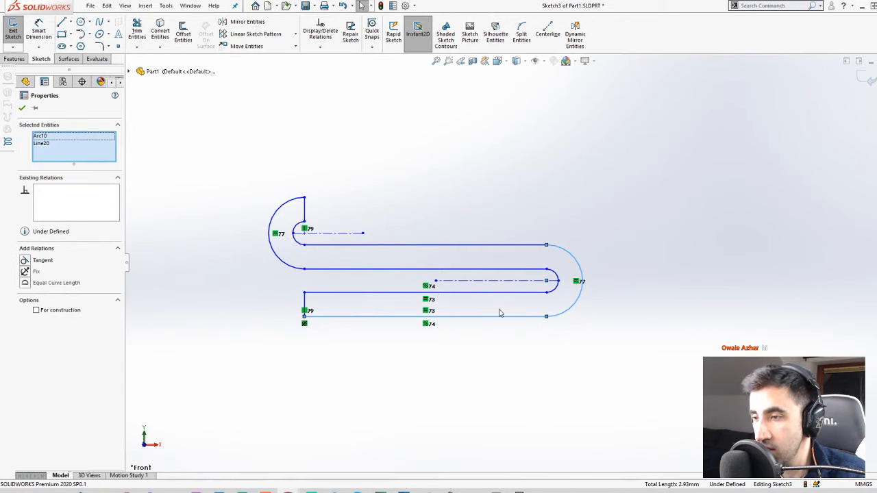
{"action": "left_click", "coordinate": [30, 261]}
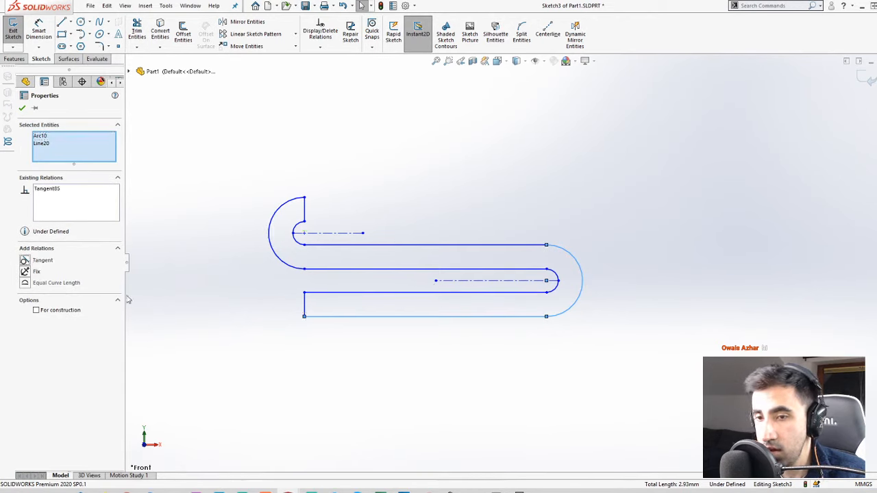
{"action": "left_click", "coordinate": [597, 407]}
Add tangent relations between the right small inner arc and the two horizontal lines meeting its ends
{"action": "left_click", "coordinate": [555, 291]}
{"action": "left_click", "coordinate": [423, 293], "text": "ctrl"}
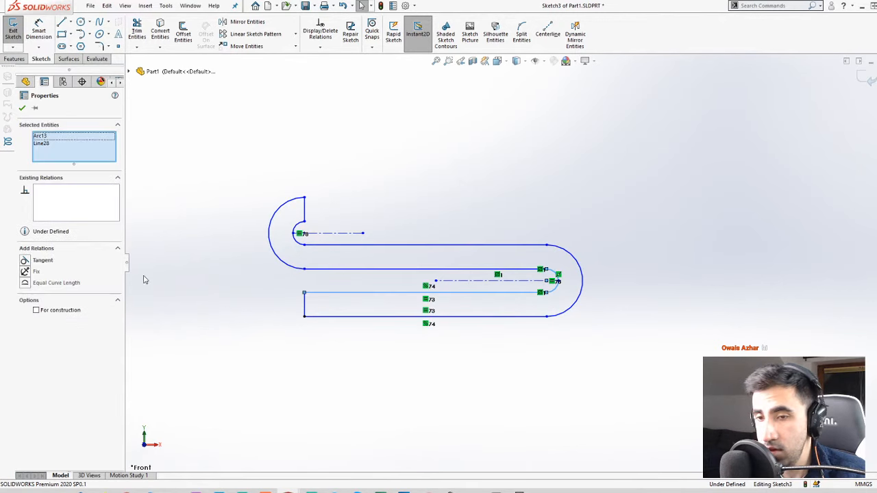
{"action": "left_click", "coordinate": [31, 261]}
{"action": "left_click", "coordinate": [546, 342]}
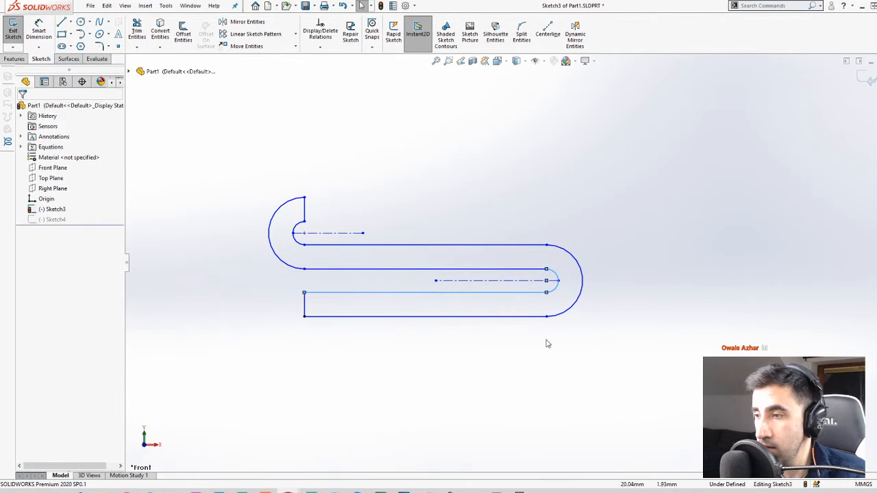
{"action": "left_click", "coordinate": [542, 271]}
{"action": "left_click", "coordinate": [557, 277], "text": "ctrl"}
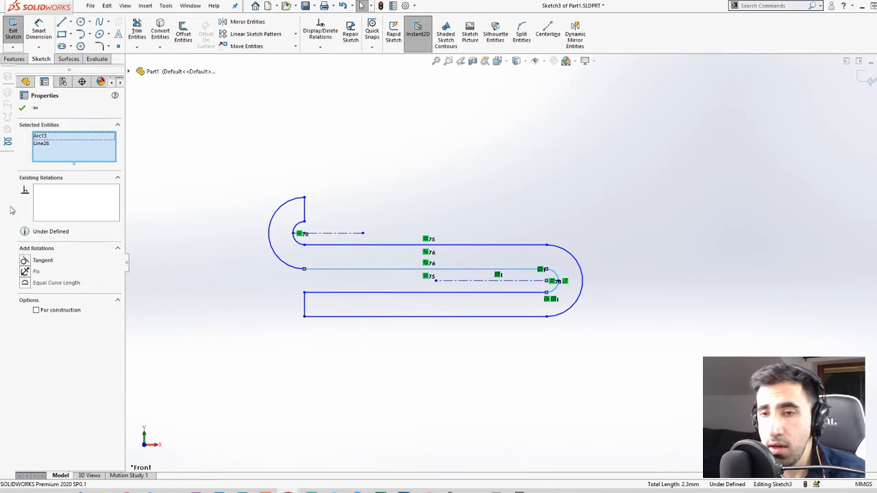
{"action": "left_click", "coordinate": [26, 261]}
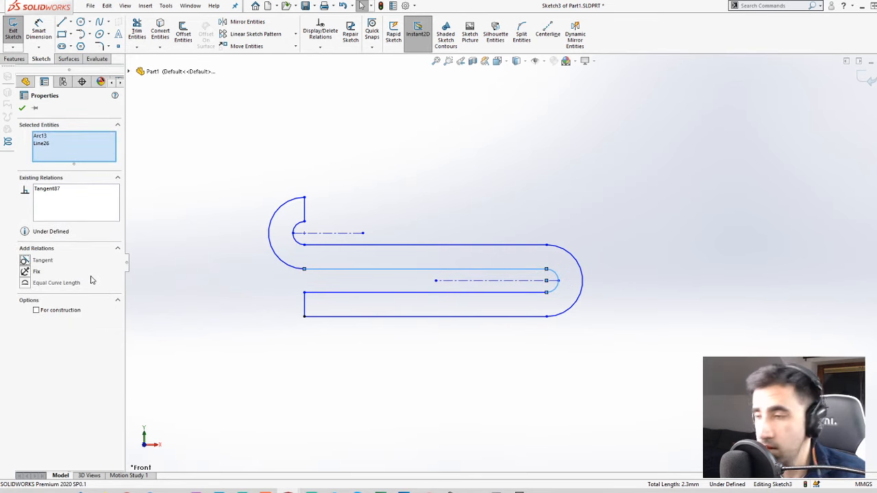
{"action": "left_click", "coordinate": [578, 243]}
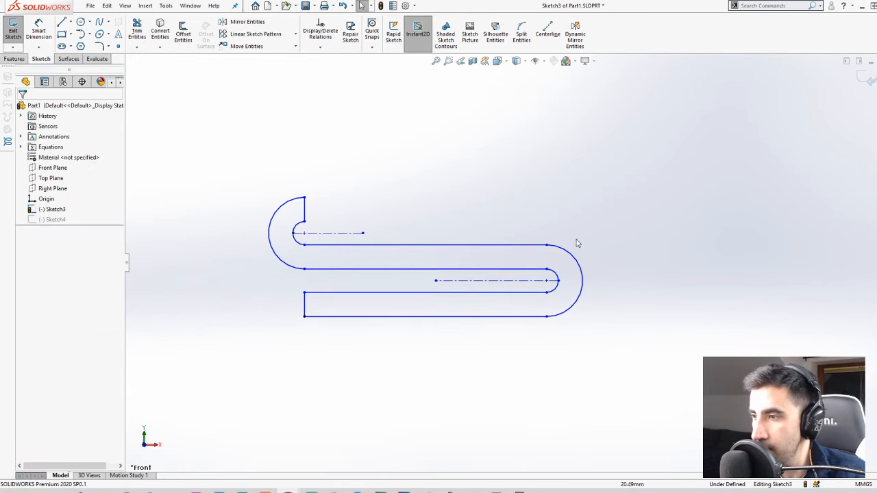
Make the uppermost horizontal line tangent to the large arc at its right end and the small arc at its left end
{"action": "left_click", "coordinate": [560, 249]}
{"action": "left_click", "coordinate": [503, 246], "text": "ctrl"}
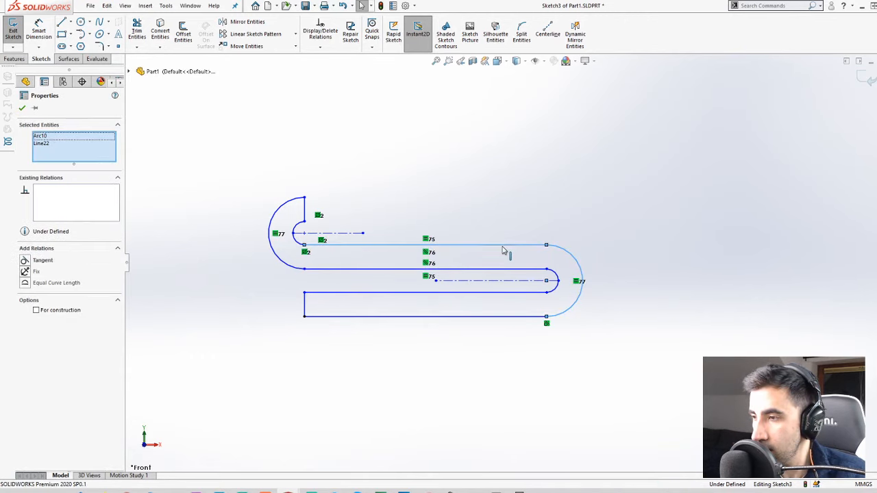
{"action": "left_click", "coordinate": [27, 262]}
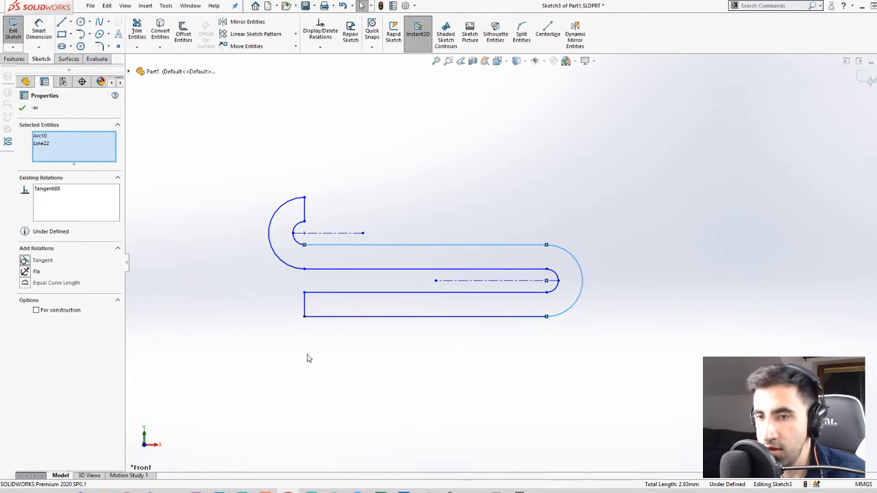
{"action": "left_click", "coordinate": [443, 431]}
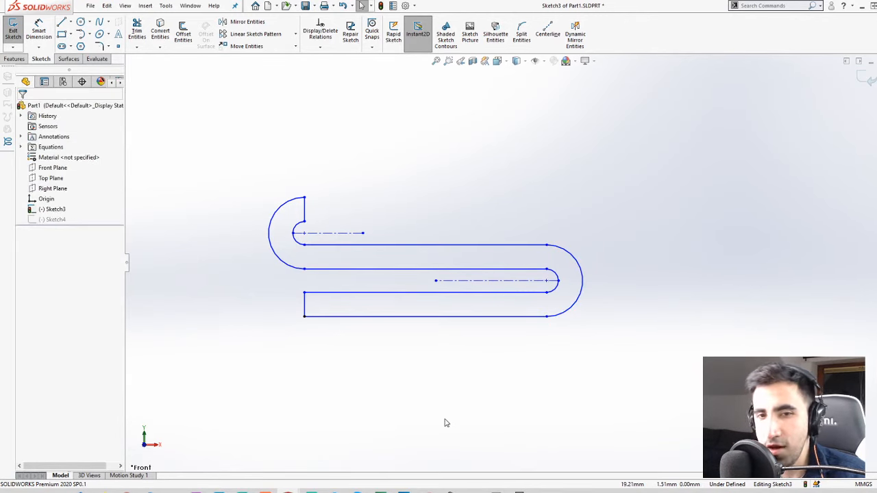
{"action": "left_click", "coordinate": [316, 244]}
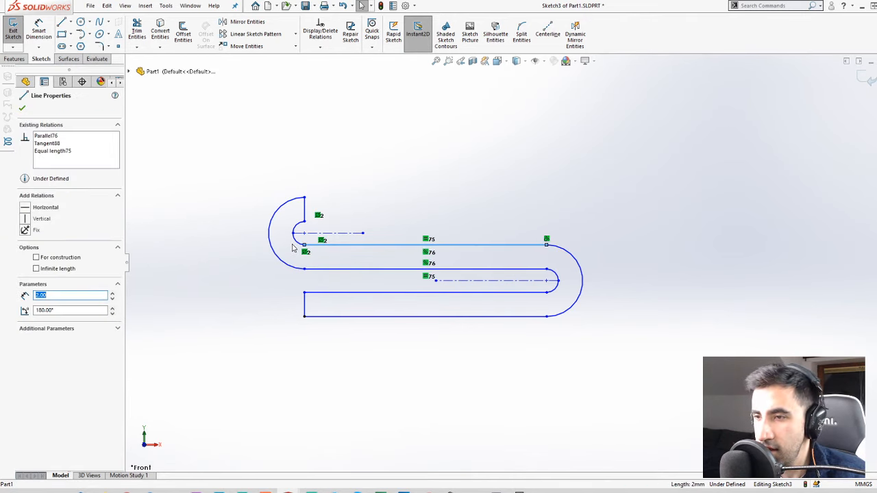
{"action": "left_click", "coordinate": [299, 236], "text": "ctrl"}
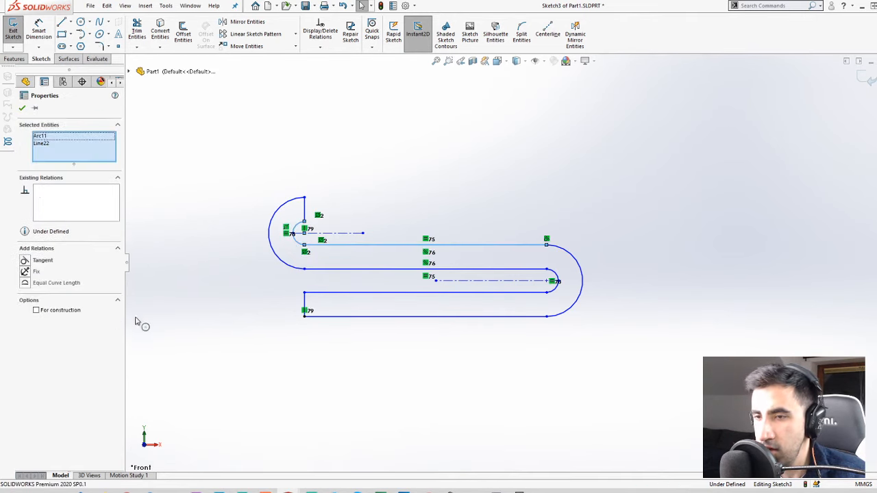
{"action": "left_click", "coordinate": [24, 261]}
{"action": "left_click", "coordinate": [366, 372]}
Try a tangent relation between the large left arc and the horizontal line at its lower end, and delete that relation
{"action": "left_click", "coordinate": [292, 270], "text": "ctrl"}
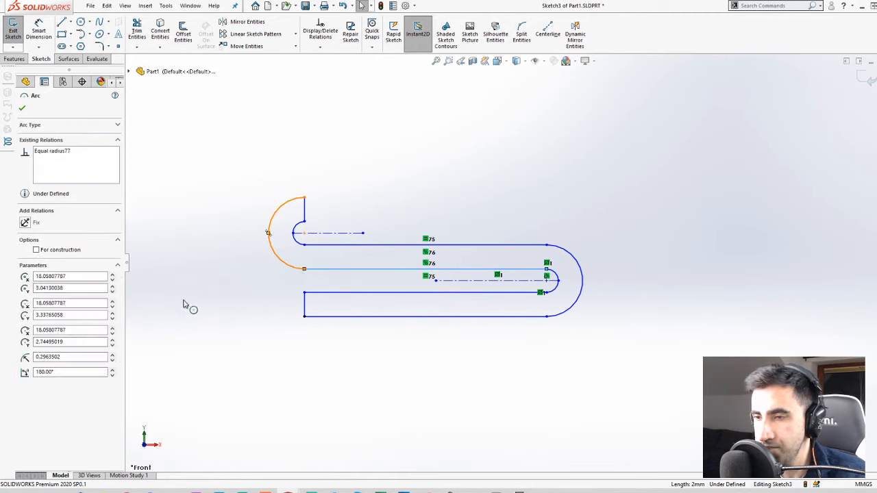
{"action": "left_click", "coordinate": [32, 261]}
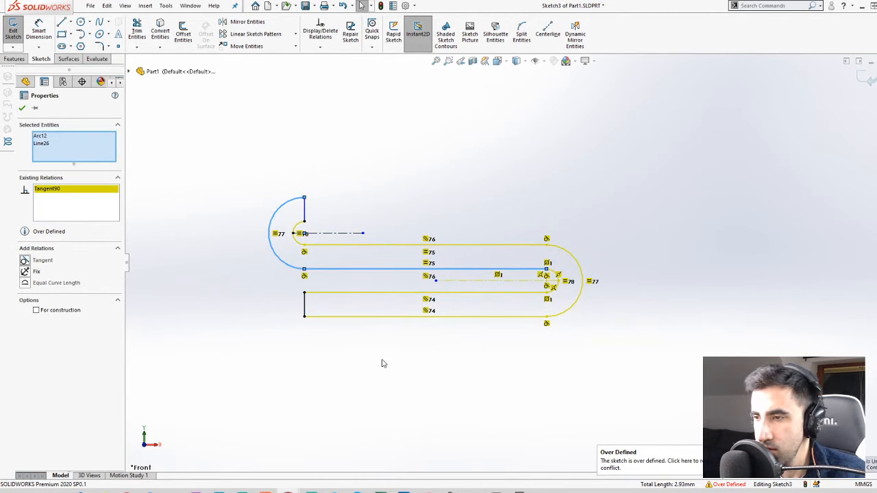
{"action": "left_click", "coordinate": [86, 189]}
{"action": "key", "text": "Delete"}
{"action": "left_click", "coordinate": [390, 161]}
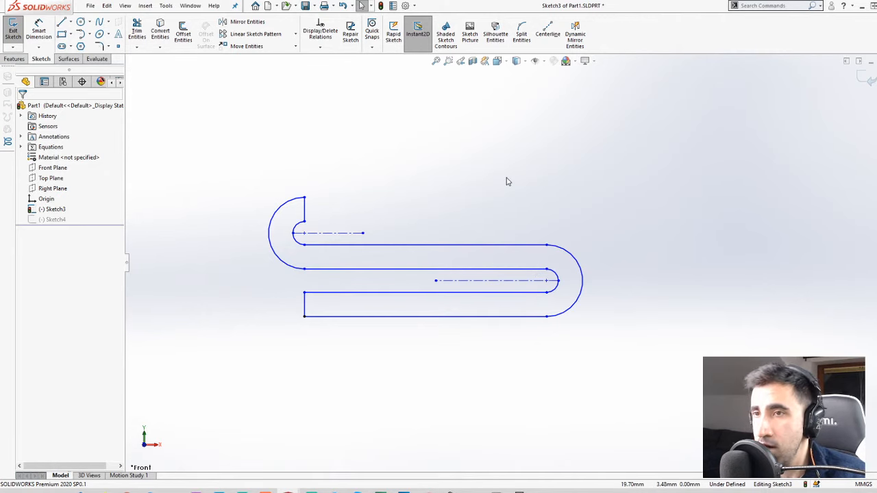
{"action": "left_click", "coordinate": [165, 6]}
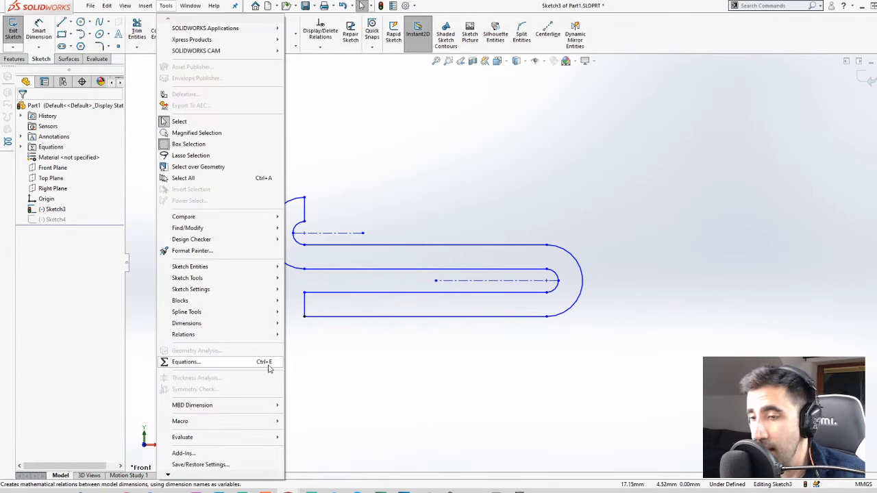
{"action": "left_click", "coordinate": [510, 159]}
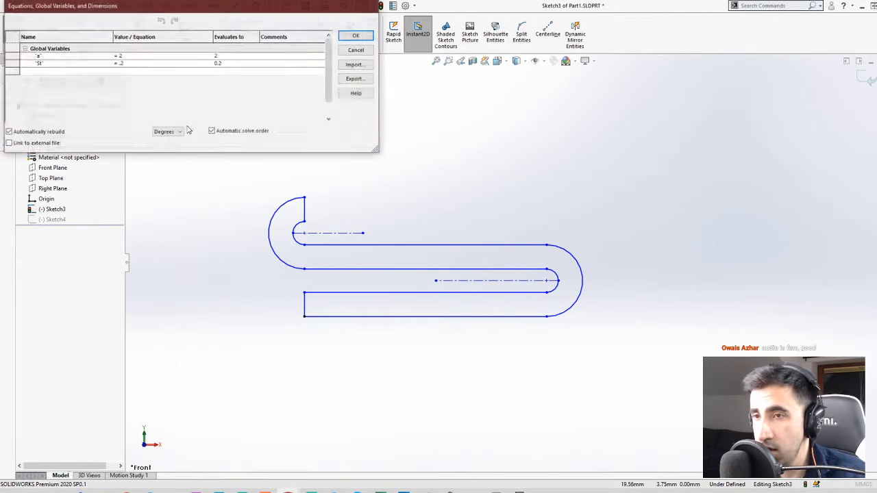
{"action": "left_click_drag", "start_coordinate": [204, 9], "coordinate": [305, 35]}
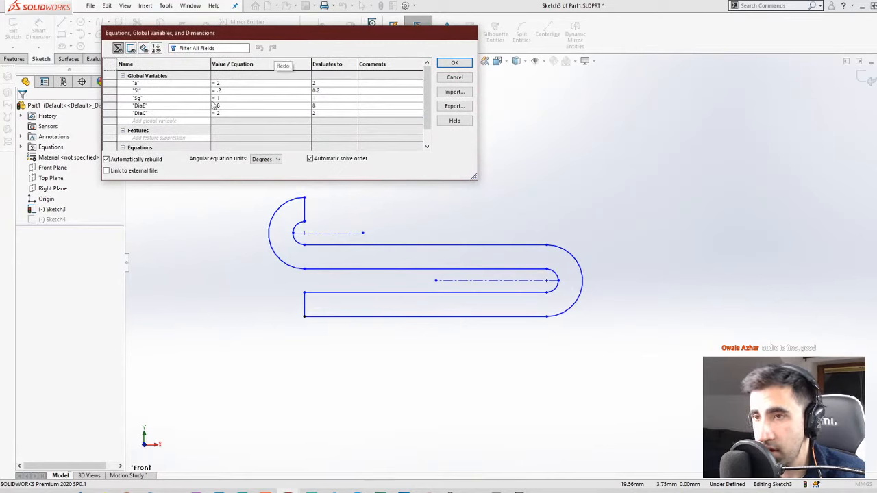
{"action": "left_click", "coordinate": [155, 123]}
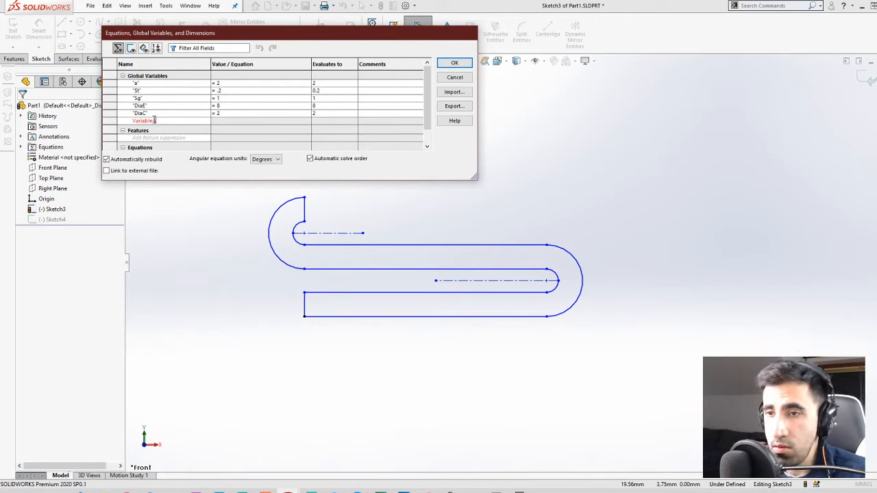
{"action": "type", "text": "Al"}
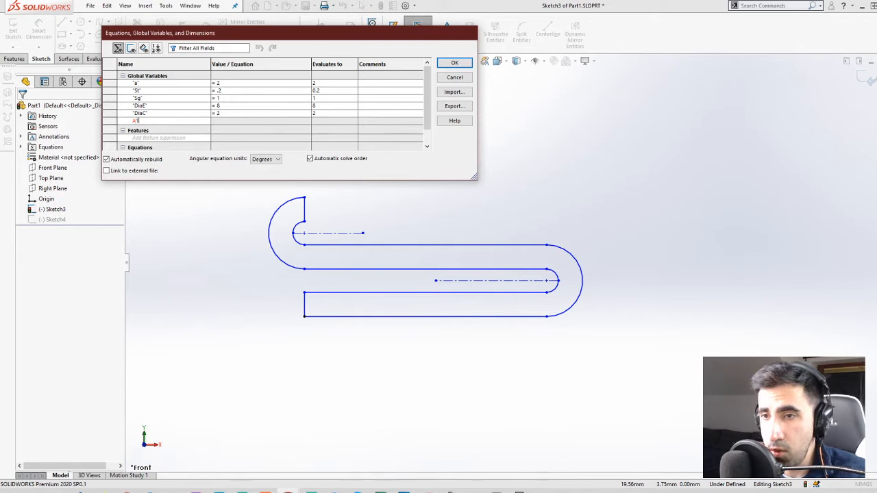
{"action": "key", "text": "Tab"}
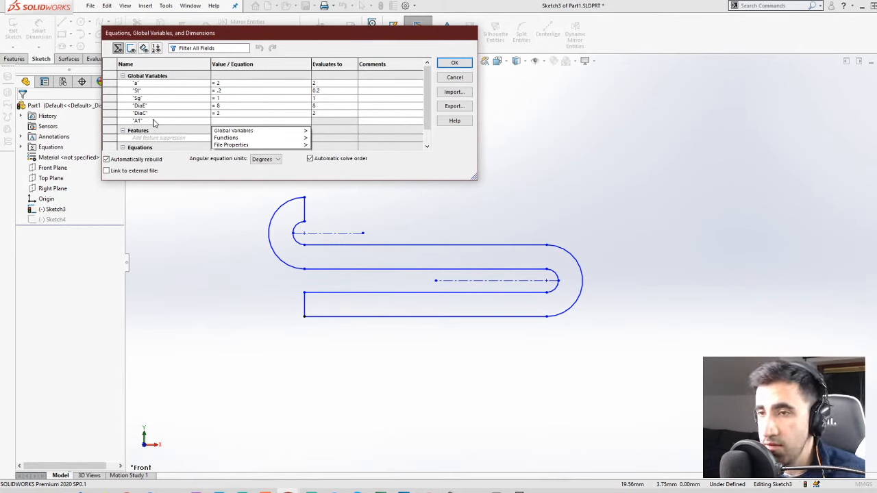
{"action": "type", "text": "1"}
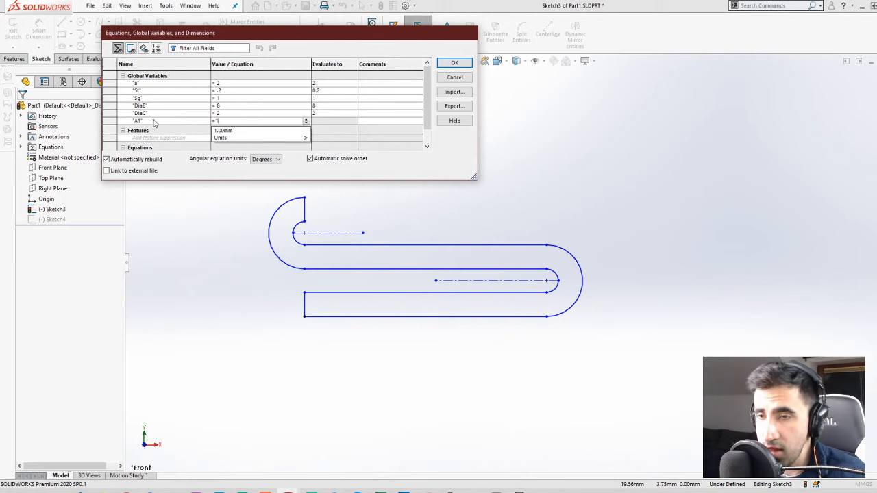
{"action": "key", "text": "Return"}
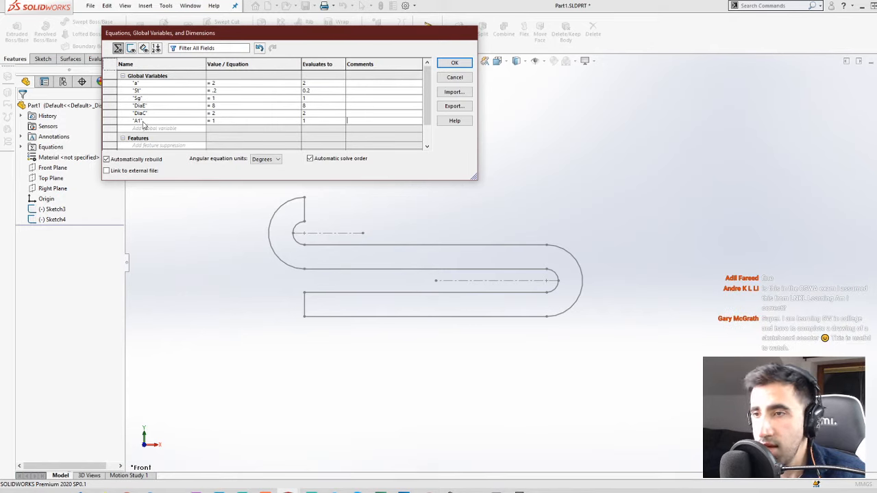
{"action": "left_click", "coordinate": [372, 83]}
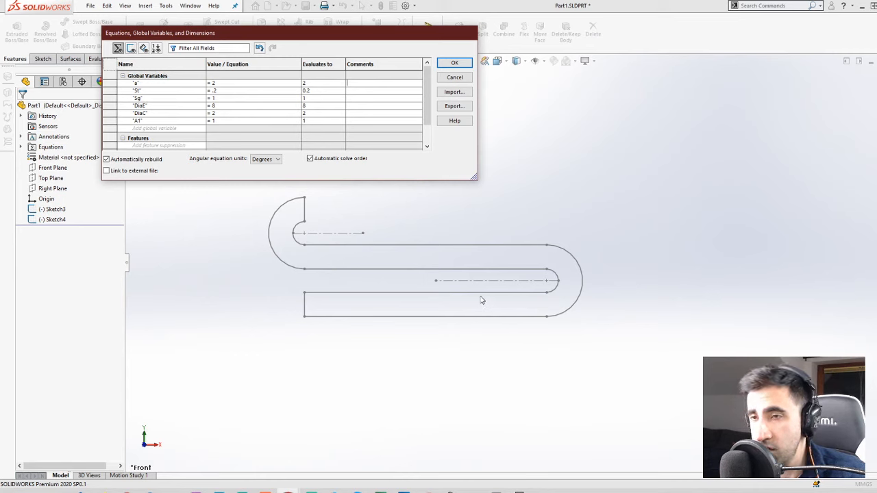
{"action": "left_click", "coordinate": [454, 77]}
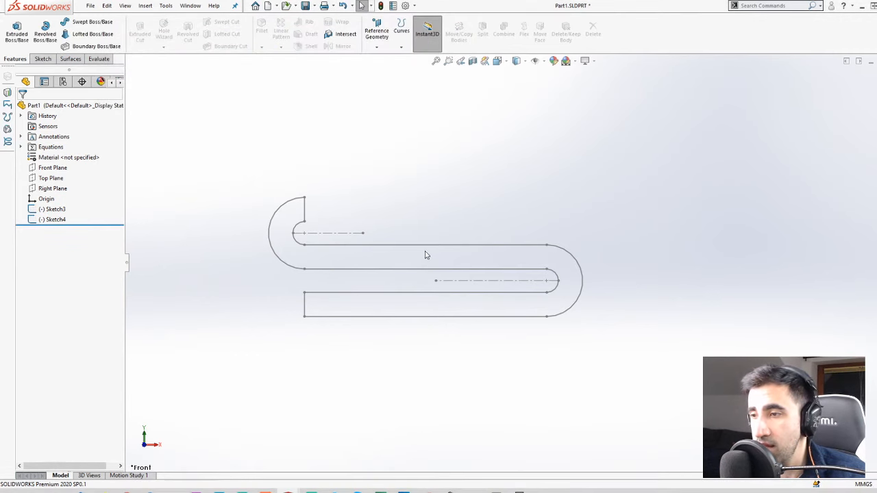
Reopen Sketch3 for editing and dimension the length of the profile's bottom horizontal line
{"action": "double_click", "coordinate": [424, 247]}
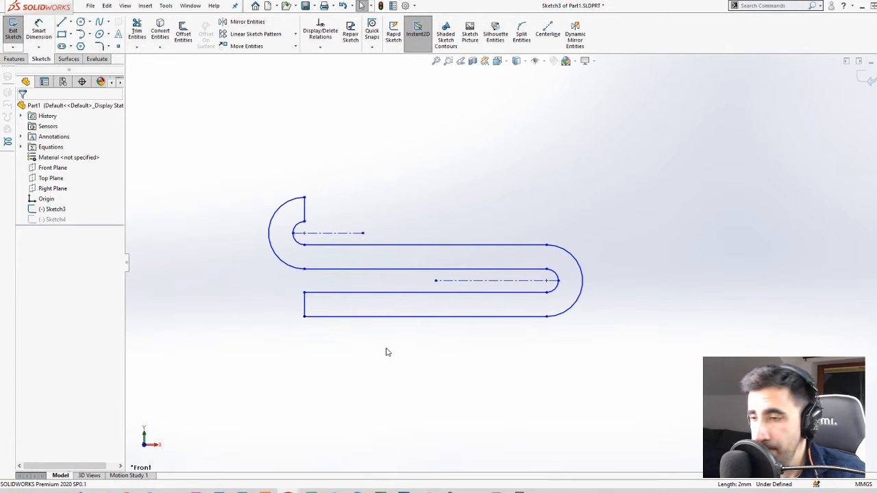
{"action": "left_click", "coordinate": [38, 31]}
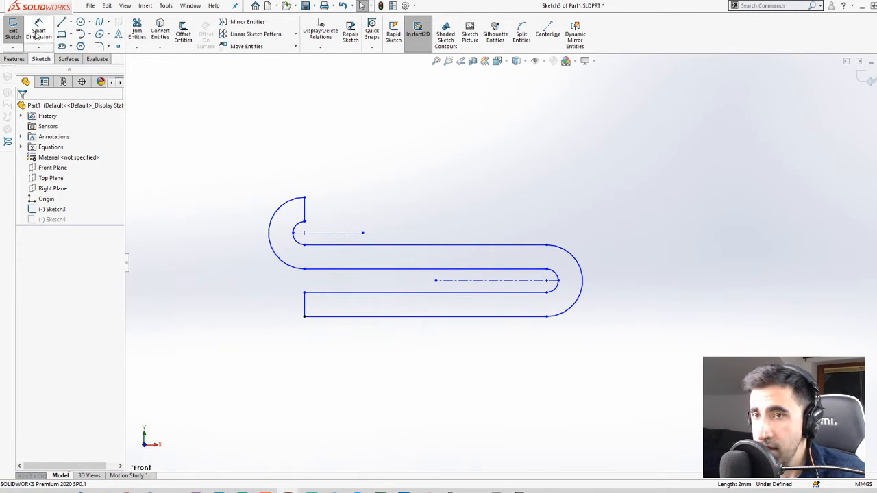
{"action": "left_click", "coordinate": [420, 317]}
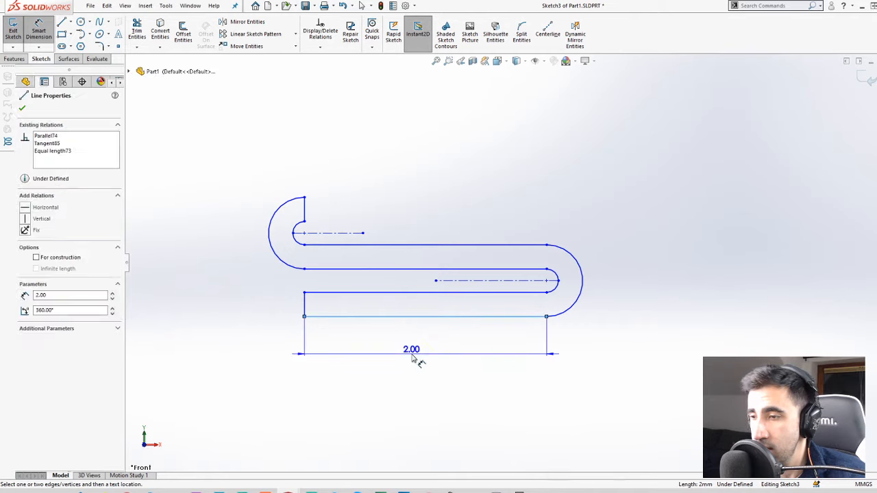
{"action": "left_click", "coordinate": [418, 357]}
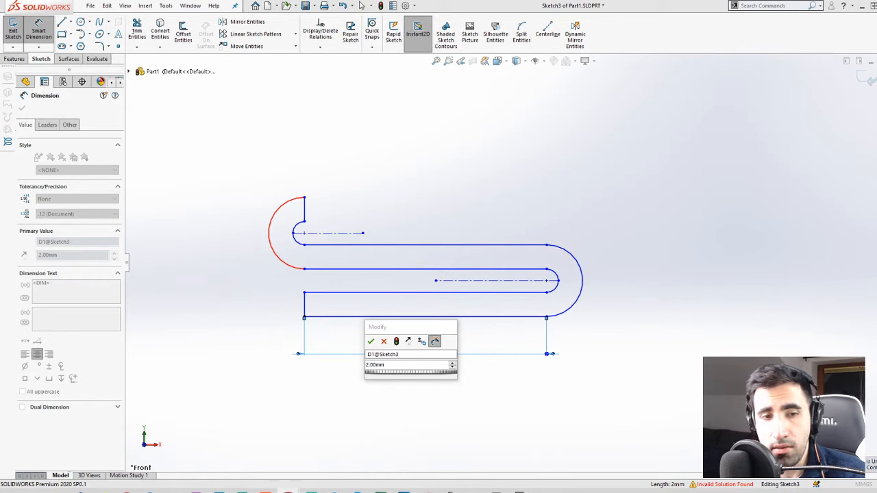
{"action": "left_click", "coordinate": [370, 342]}
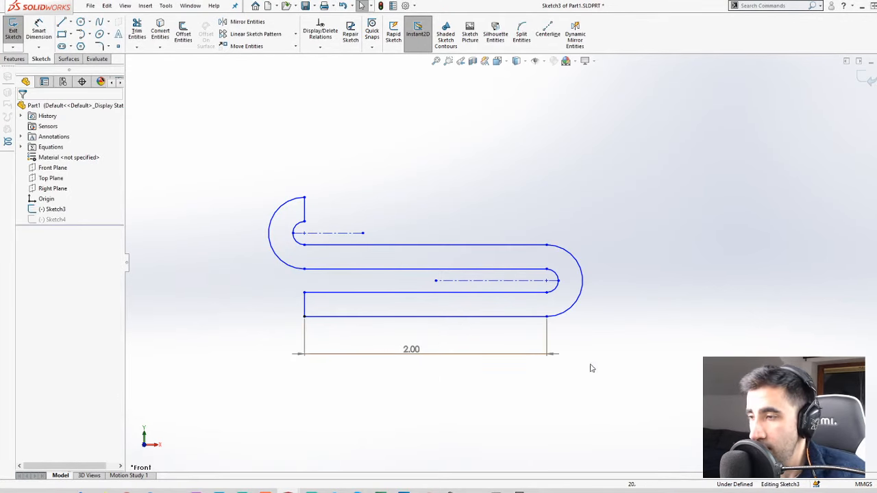
Add a radius dimension to the large right arc, accepting its current size
{"action": "key", "text": "d"}
{"action": "left_click", "coordinate": [582, 277]}
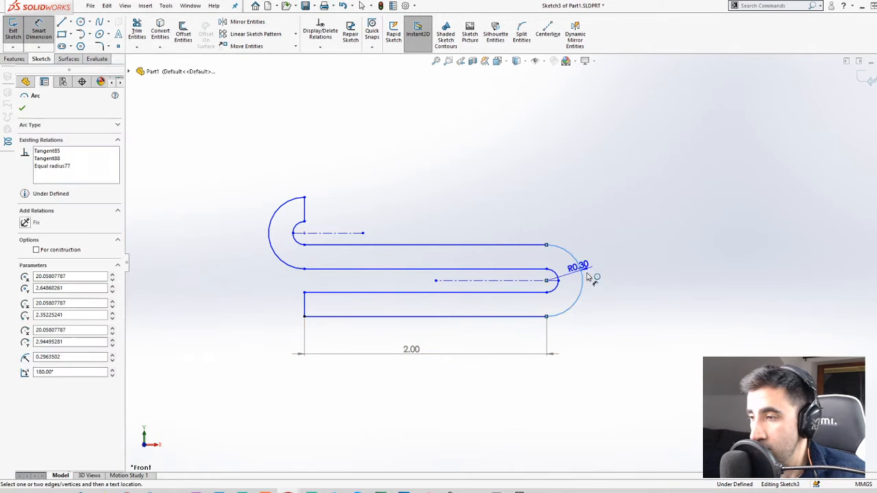
{"action": "left_click", "coordinate": [666, 241]}
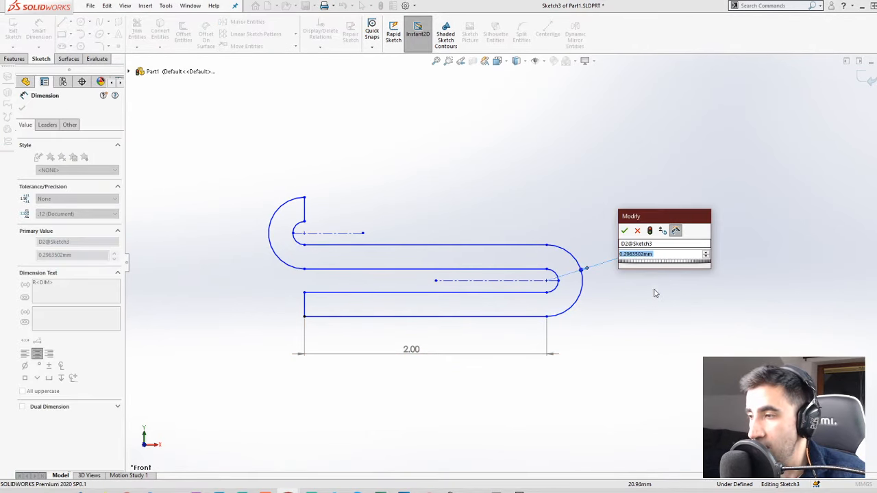
{"action": "left_click", "coordinate": [624, 230]}
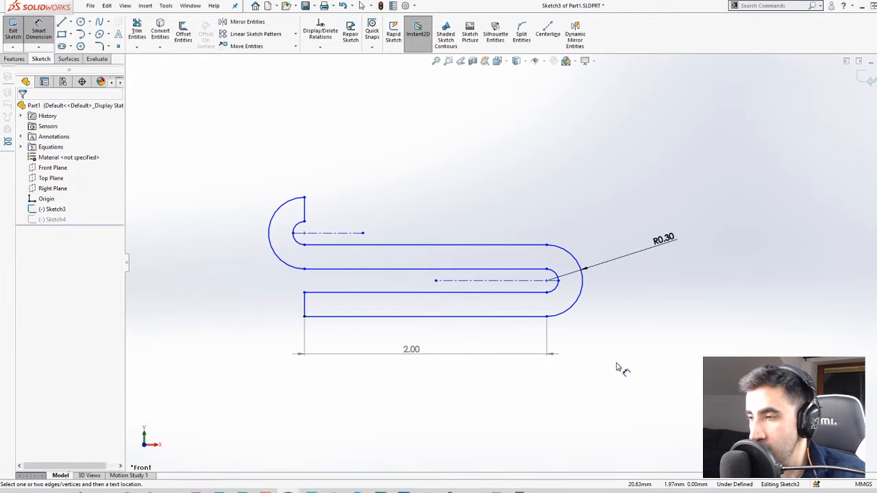
Dimension the vertical distance from the profile's lower-left corner to the lower end of the short upper vertical line
{"action": "left_click", "coordinate": [305, 318]}
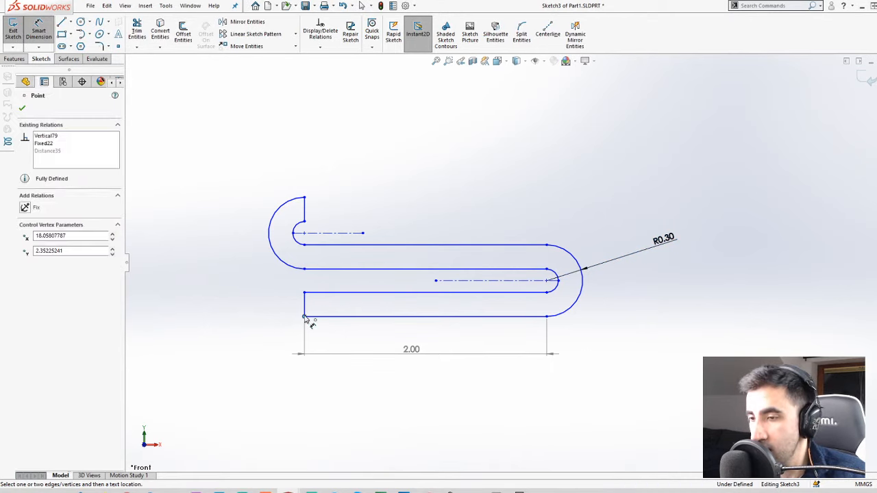
{"action": "left_click", "coordinate": [305, 222]}
{"action": "left_click", "coordinate": [212, 287]}
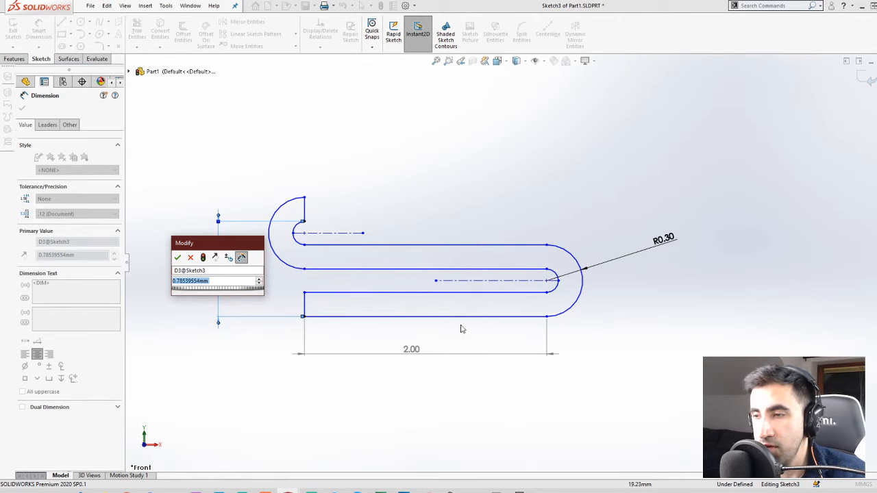
Drive the vertical distance dimension with the equation ="DiaC"*pi/10, using the DiaC global variable
{"action": "mouse_move", "coordinate": [234, 246]}
{"action": "left_mouse_down"}
{"action": "mouse_move", "coordinate": [390, 95]}
{"action": "mouse_move", "coordinate": [446, 125]}
{"action": "left_mouse_up"}
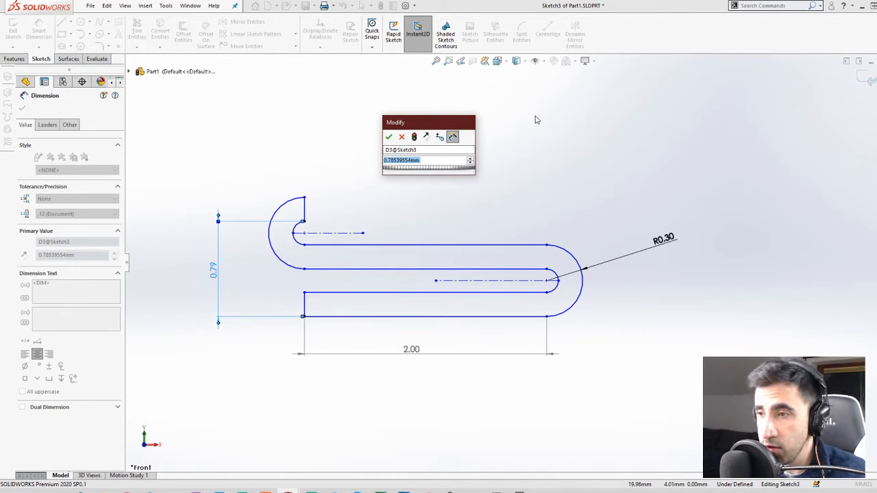
{"action": "key", "text": "BackSpace"}
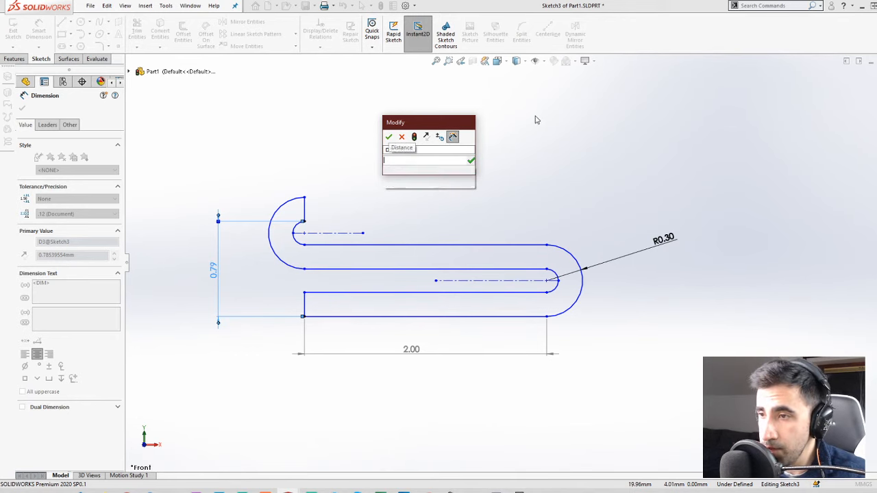
{"action": "type", "text": "0"}
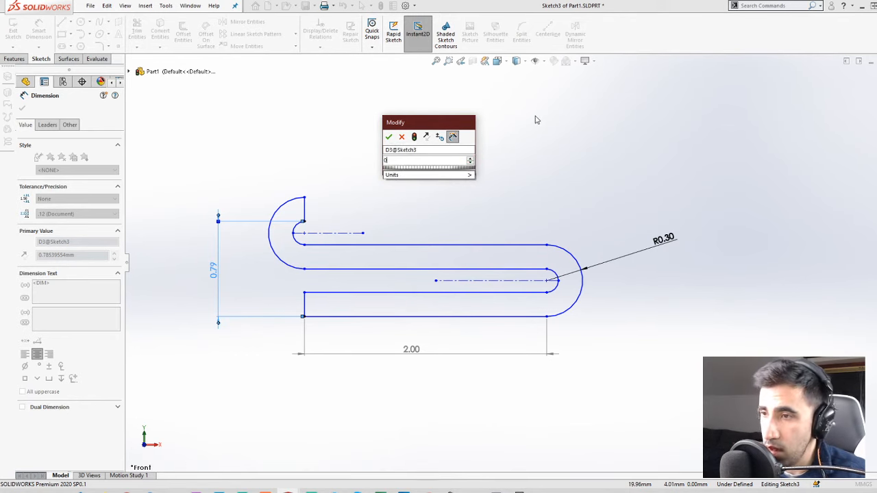
{"action": "key", "text": "BackSpace"}
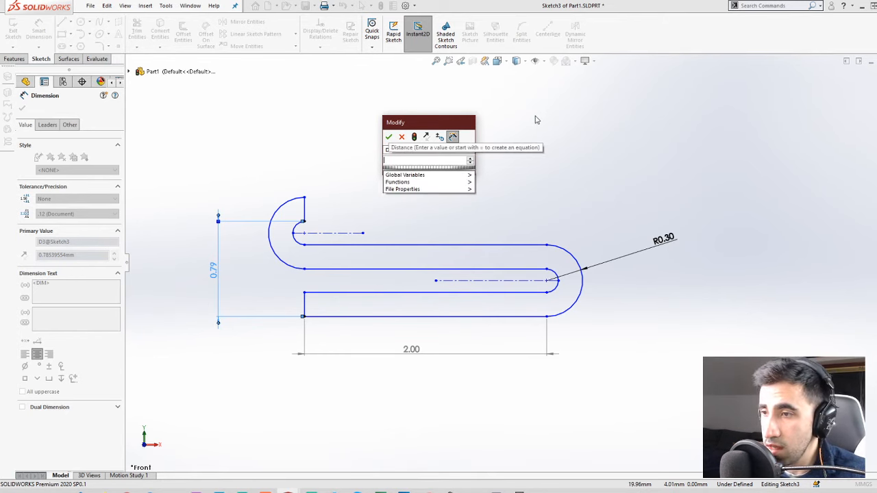
{"action": "type", "text": "="}
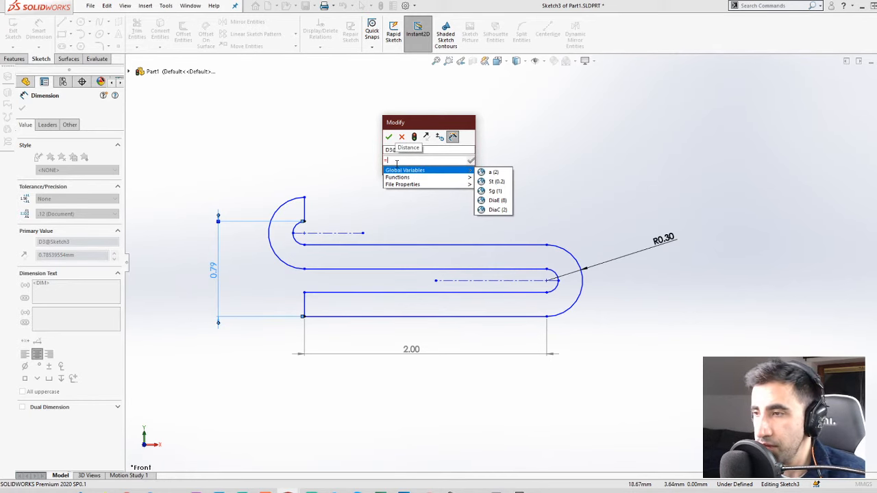
{"action": "left_click", "coordinate": [497, 209]}
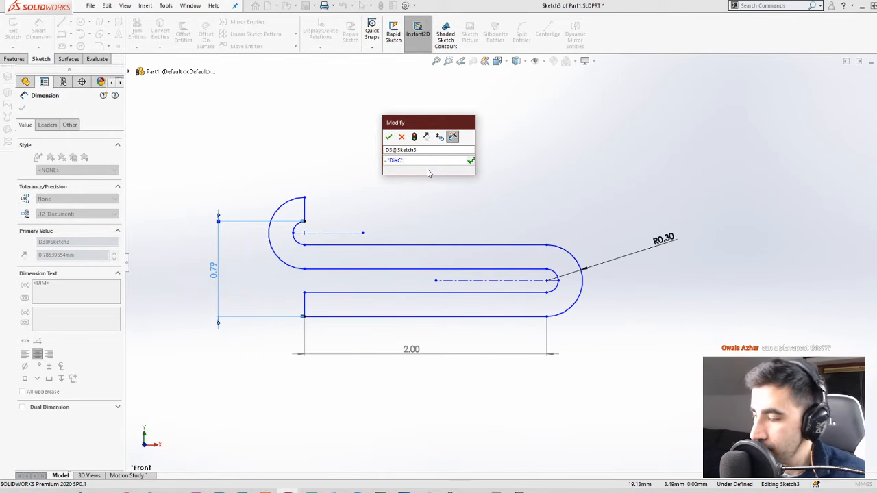
{"action": "type", "text": "\""}
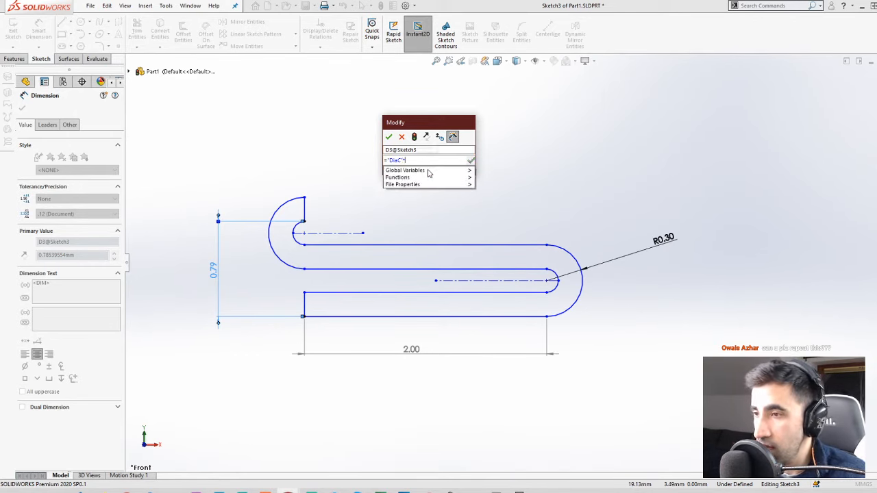
{"action": "type", "text": "*p"}
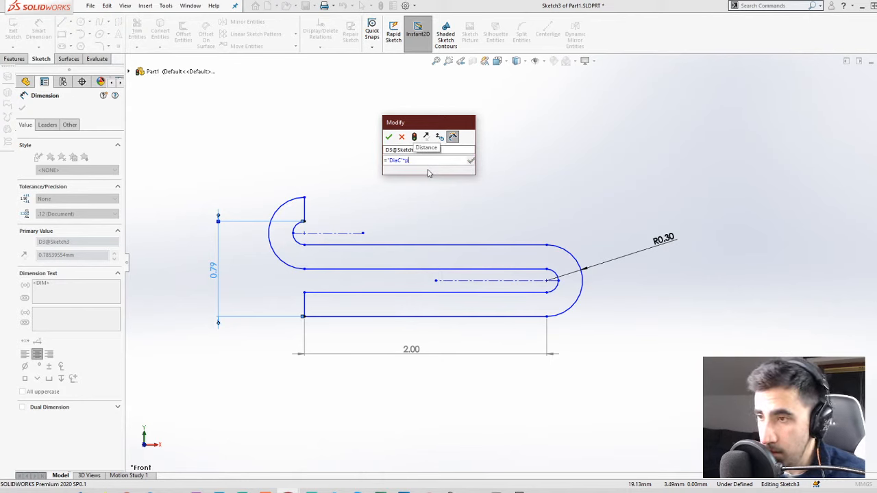
{"action": "type", "text": "i"}
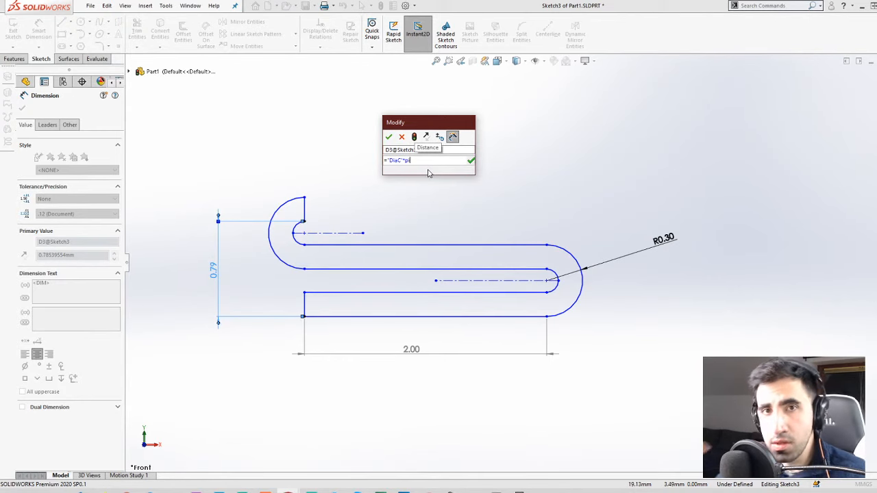
{"action": "type", "text": "/"}
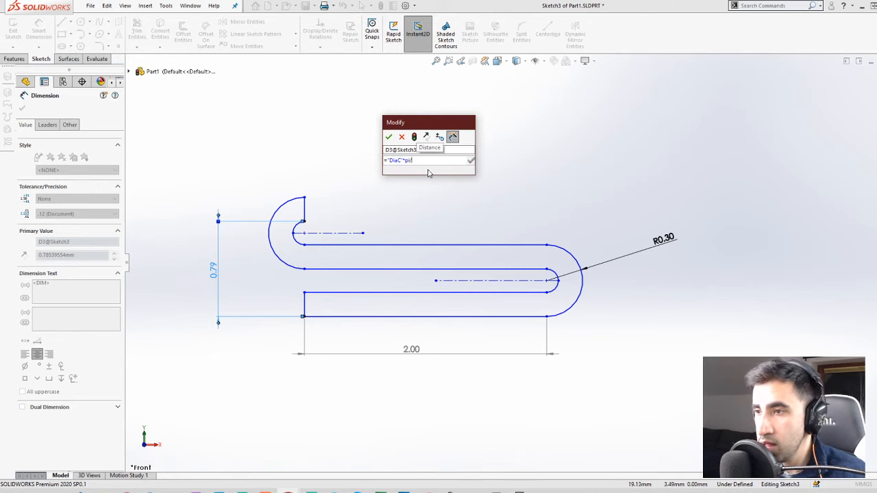
{"action": "type", "text": "10"}
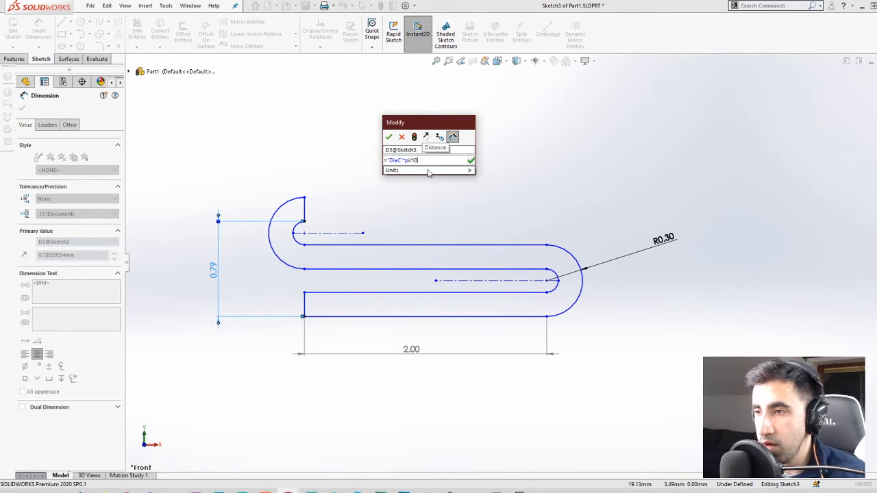
{"action": "mouse_move", "coordinate": [470, 169]}
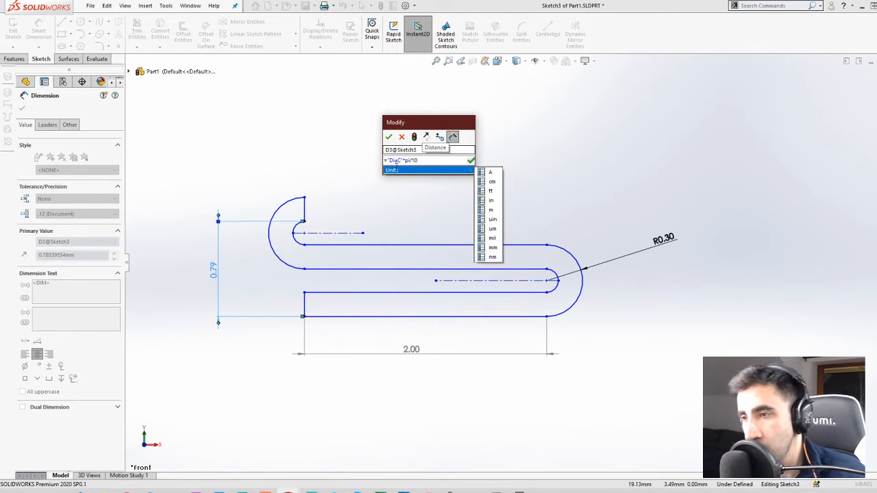
{"action": "left_click", "coordinate": [470, 162]}
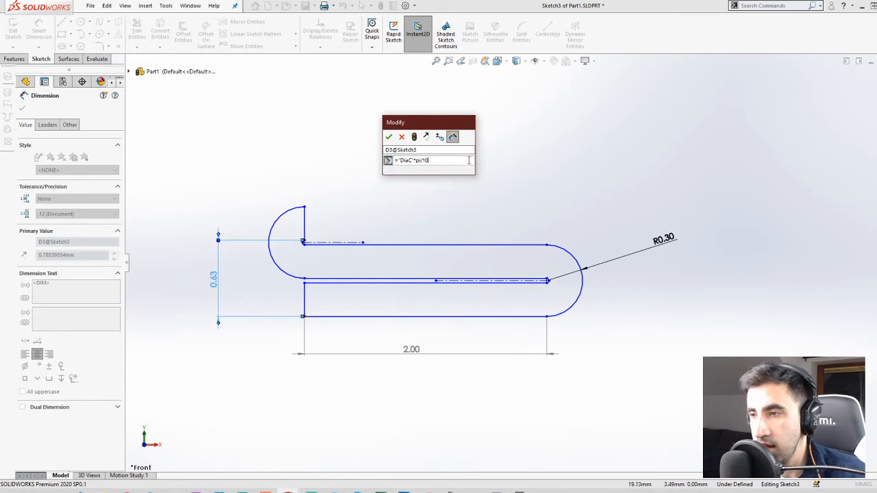
{"action": "left_click", "coordinate": [388, 137]}
{"action": "left_click", "coordinate": [350, 164]}
{"action": "scroll", "coordinate": [485, 263], "scroll_direction": "down", "scroll_amount": 2}
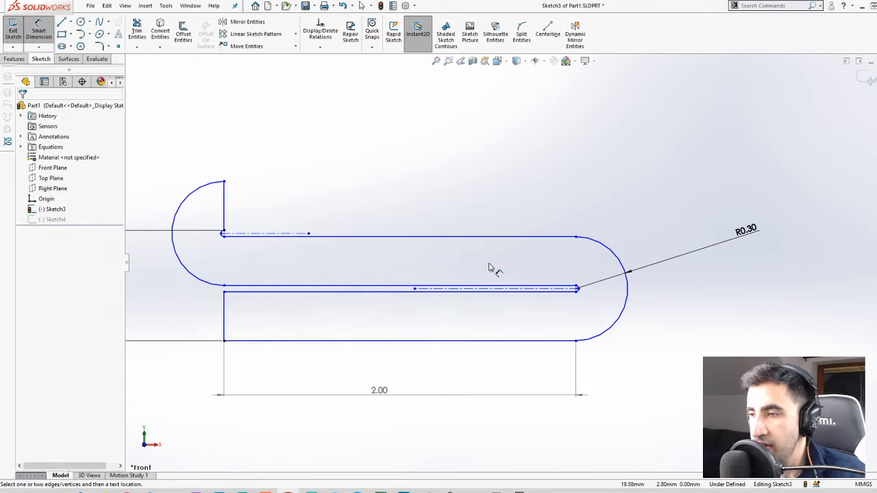
{"action": "scroll", "coordinate": [358, 290], "scroll_direction": "up", "scroll_amount": 2}
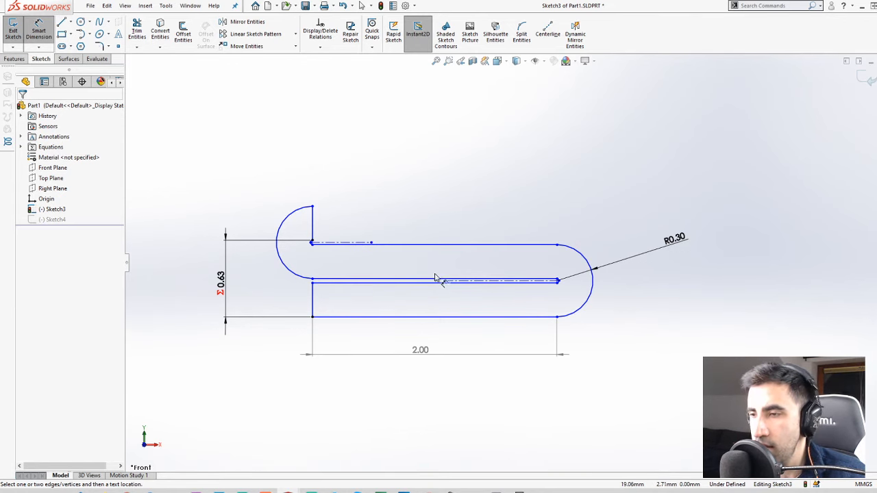
Dimension the distance between the two lines bounding the profile's lowest horizontal strip
{"action": "scroll", "coordinate": [434, 277], "scroll_direction": "down", "scroll_amount": 1}
{"action": "scroll", "coordinate": [447, 301], "scroll_direction": "up", "scroll_amount": 1}
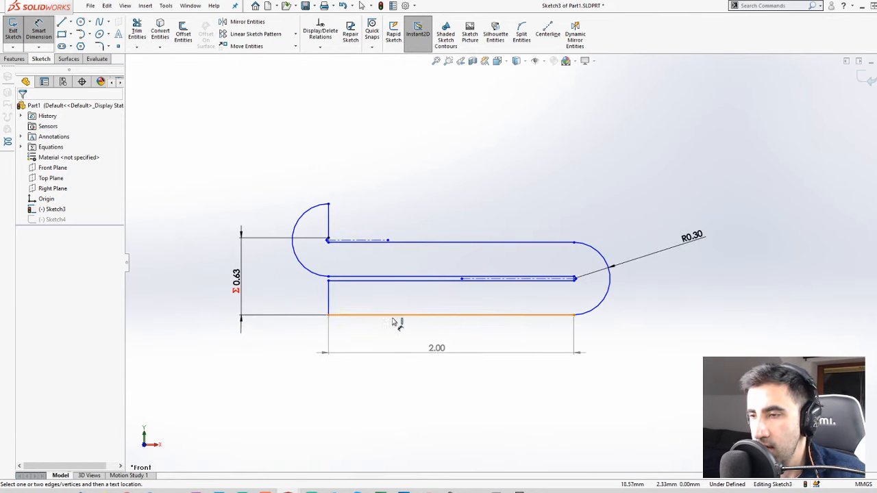
{"action": "left_click", "coordinate": [352, 280]}
{"action": "left_click", "coordinate": [363, 316]}
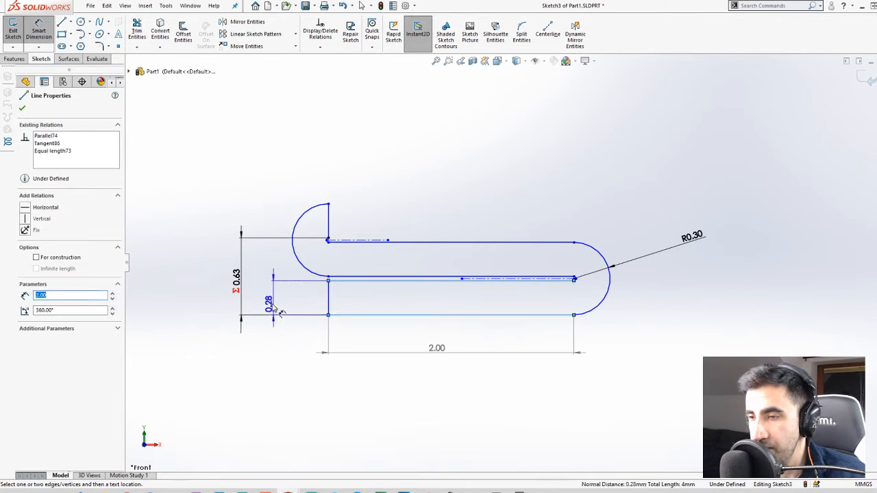
{"action": "left_click", "coordinate": [170, 312]}
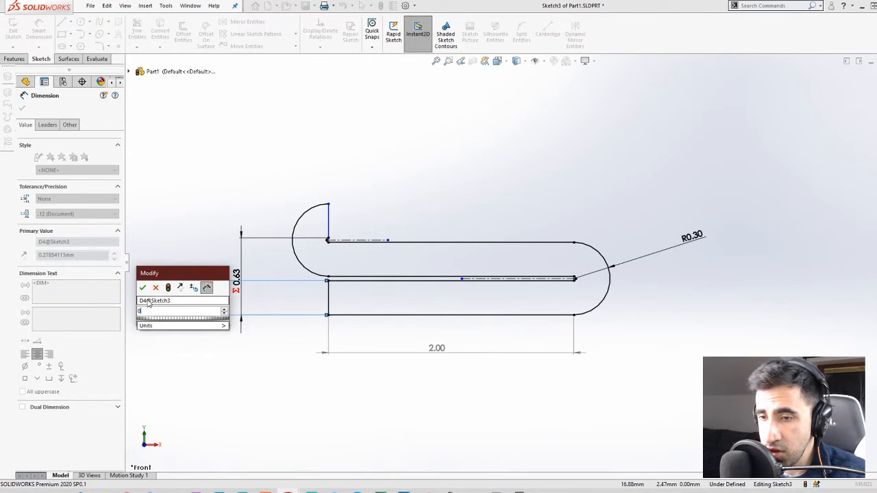
Drive the lowest strip's thickness dimension with the global variable St
{"action": "type", "text": "=0"}
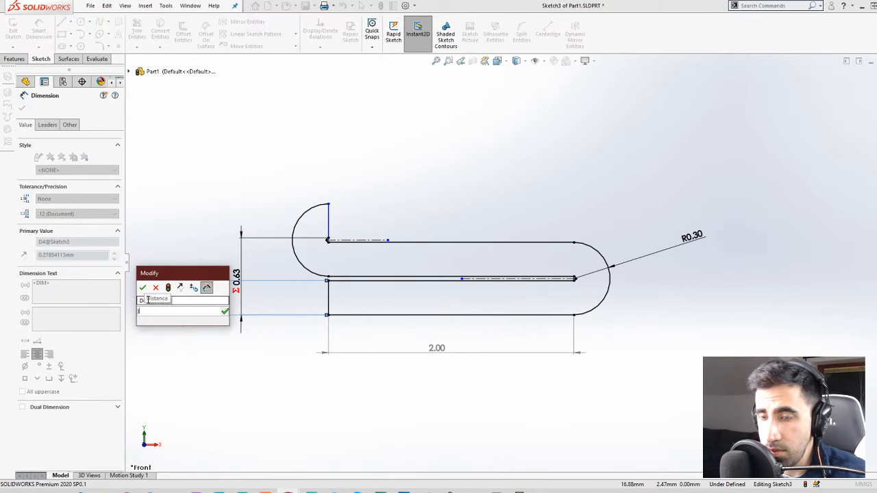
{"action": "key", "text": "BackSpace"}
{"action": "type", "text": "="}
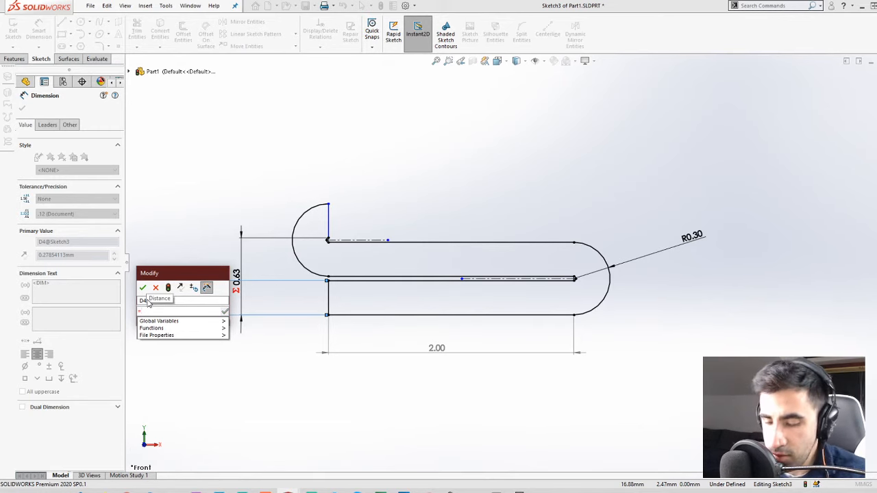
{"action": "type", "text": "St"}
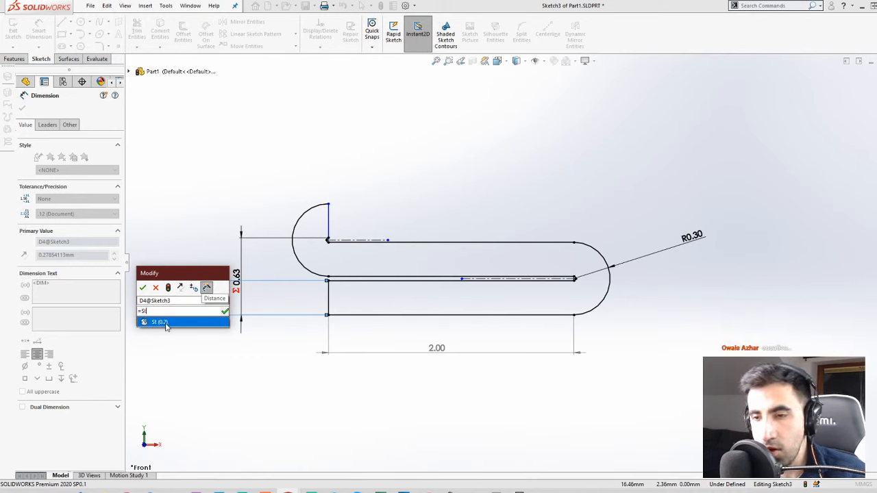
{"action": "left_click", "coordinate": [165, 322]}
{"action": "left_click", "coordinate": [142, 287]}
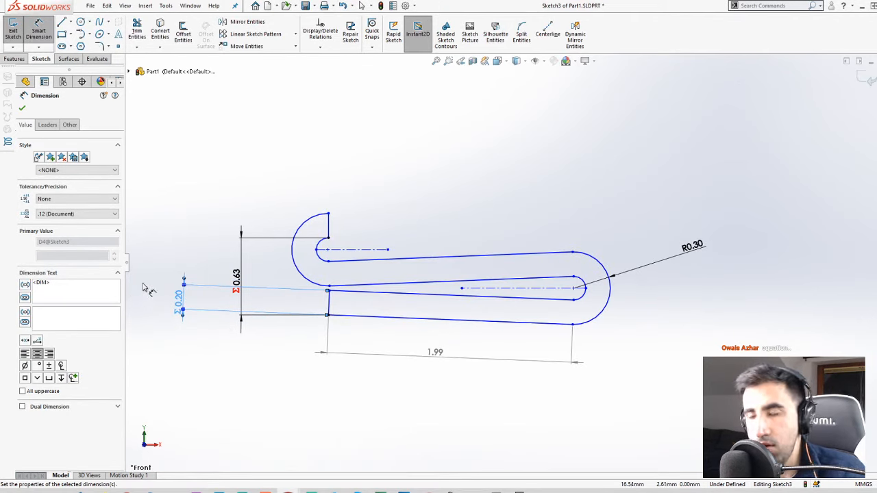
{"action": "left_click", "coordinate": [510, 270]}
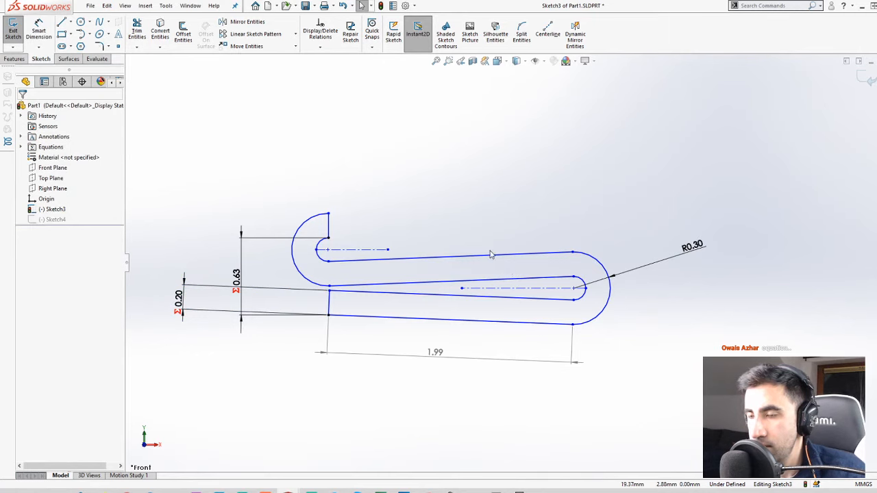
{"action": "scroll", "coordinate": [622, 259], "scroll_direction": "down", "scroll_amount": 1}
{"action": "scroll", "coordinate": [334, 223], "scroll_direction": "down", "scroll_amount": 1}
{"action": "scroll", "coordinate": [404, 294], "scroll_direction": "up", "scroll_amount": 1}
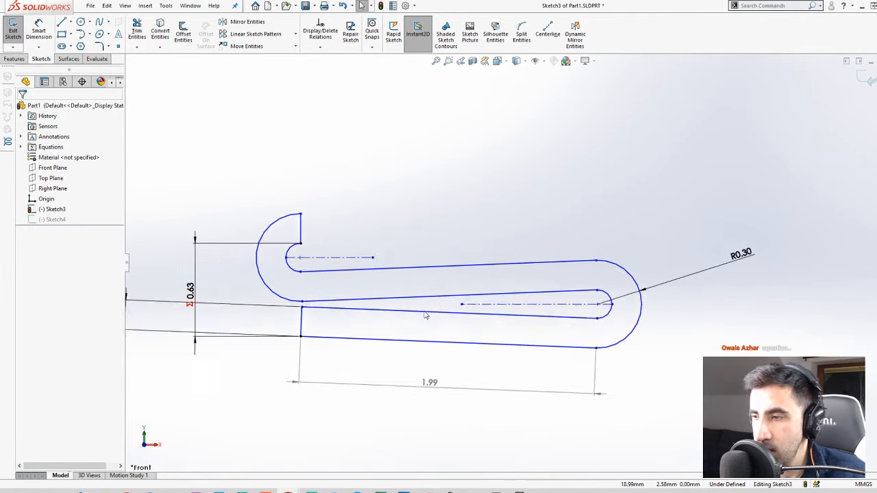
{"action": "scroll", "coordinate": [425, 312], "scroll_direction": "up", "scroll_amount": 1}
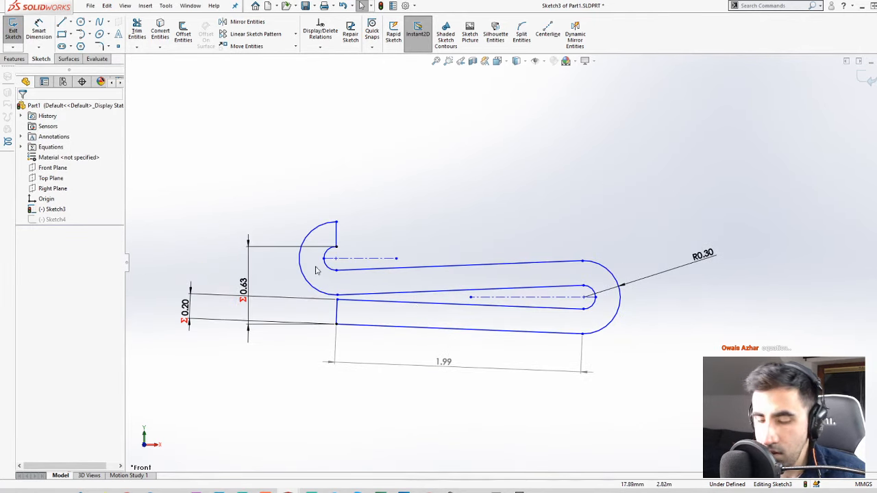
{"action": "left_click", "coordinate": [165, 6]}
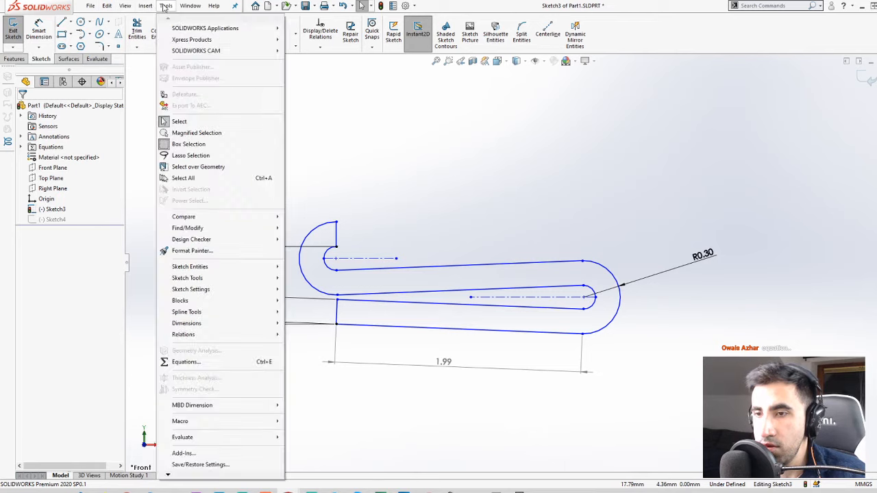
{"action": "left_click", "coordinate": [185, 362]}
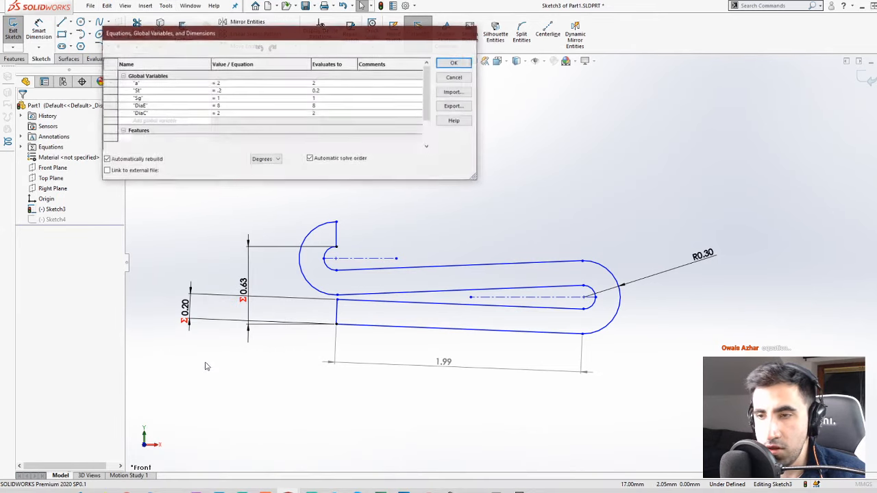
{"action": "left_click", "coordinate": [149, 121]}
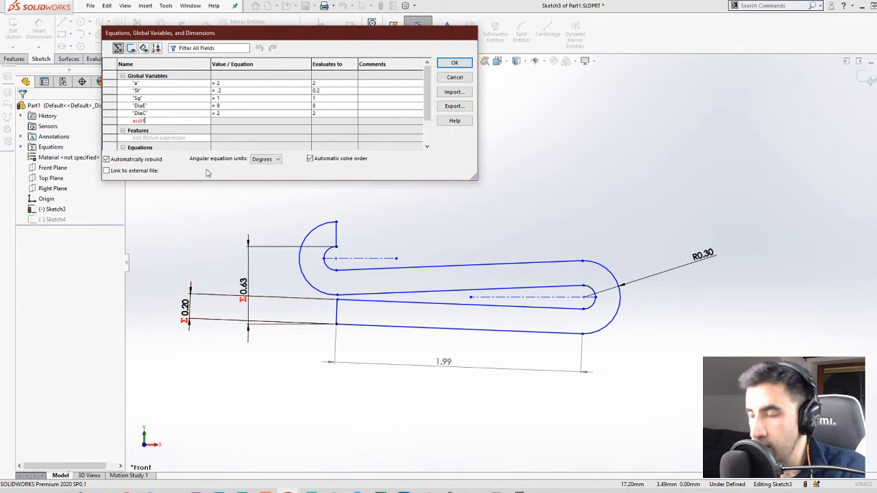
{"action": "key", "text": "Tab"}
{"action": "mouse_move", "coordinate": [236, 131]}
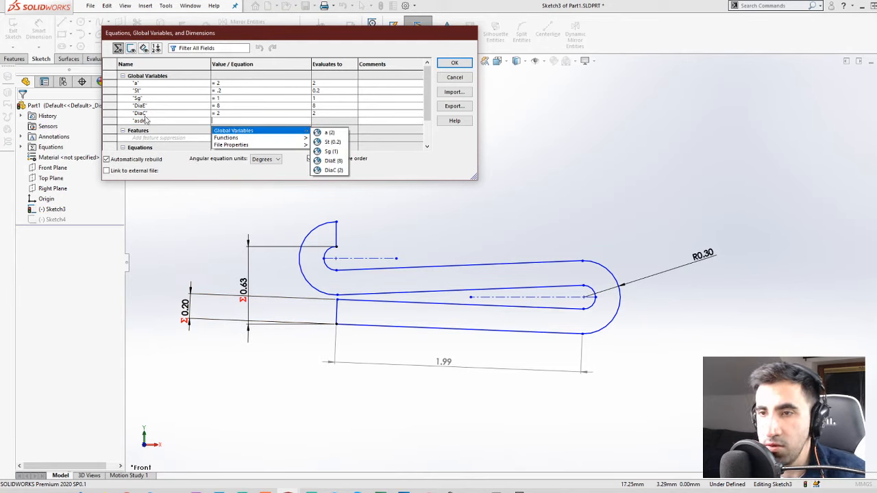
{"action": "left_click", "coordinate": [448, 79]}
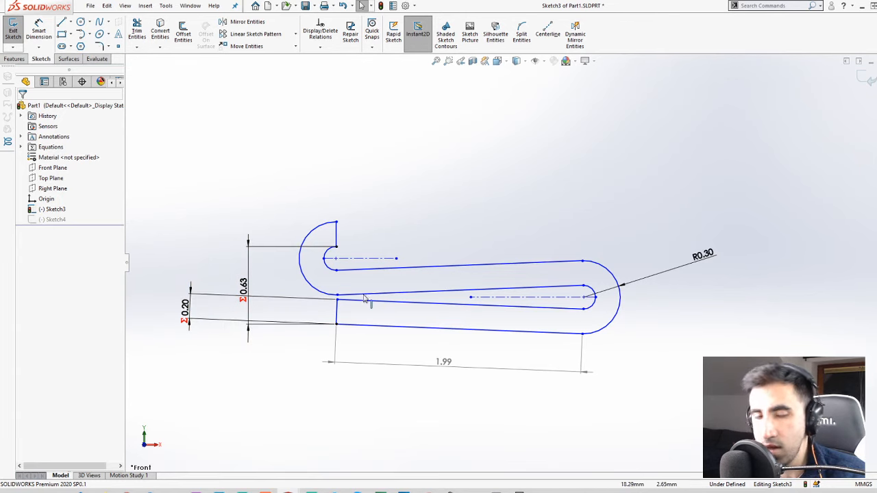
{"action": "scroll", "coordinate": [590, 304], "scroll_direction": "down", "scroll_amount": 1}
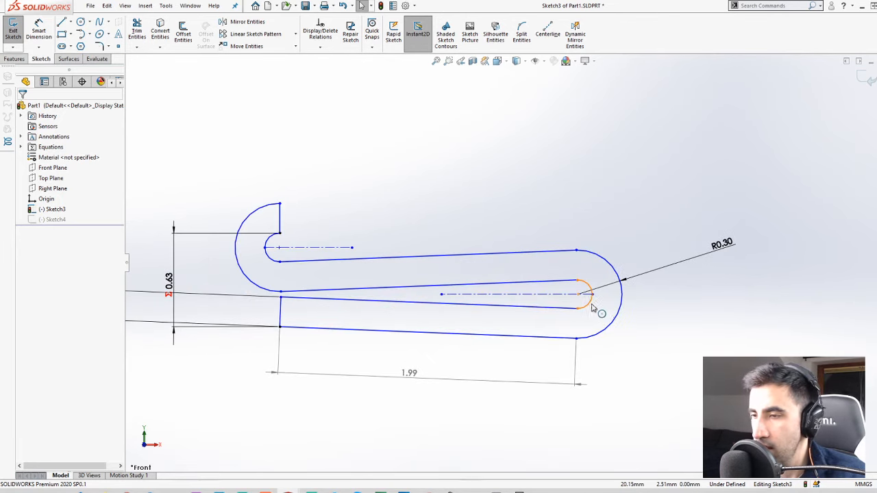
{"action": "scroll", "coordinate": [494, 350], "scroll_direction": "up", "scroll_amount": 1}
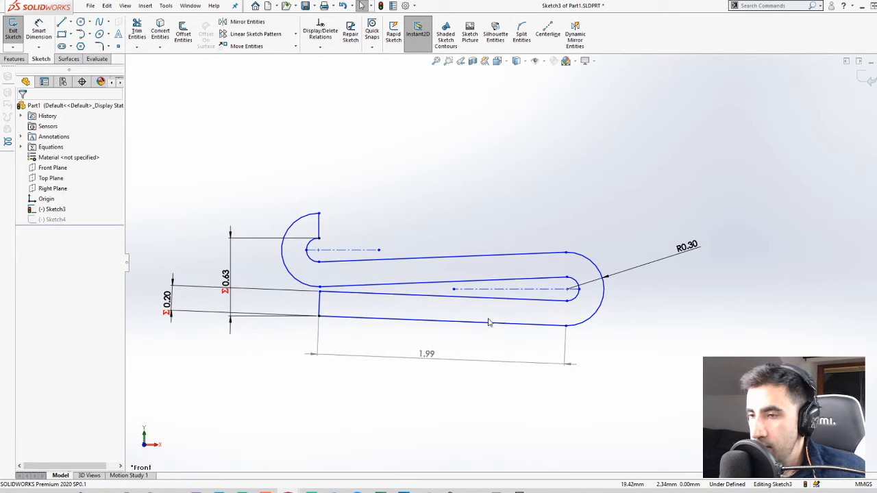
{"action": "left_click", "coordinate": [320, 215]}
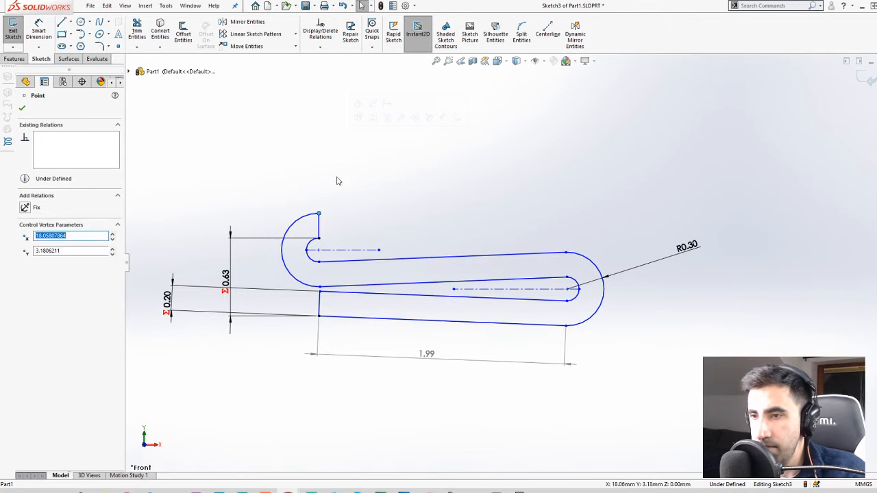
{"action": "key", "text": "Escape"}
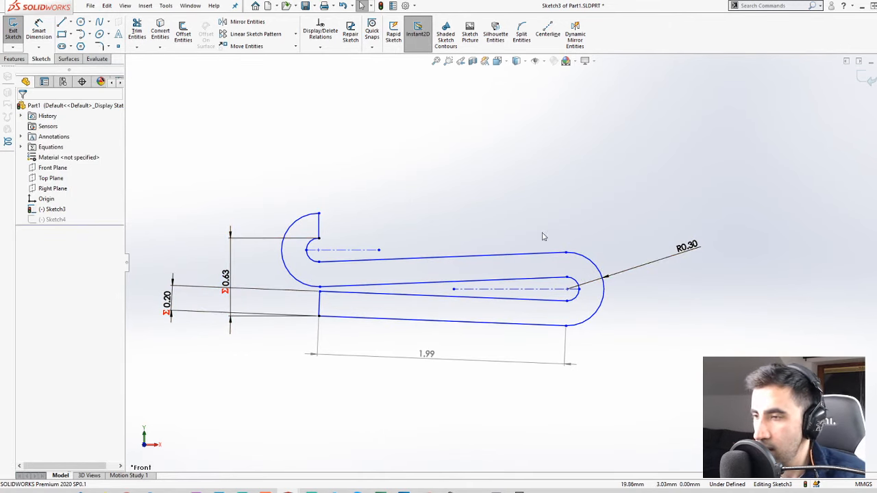
{"action": "scroll", "coordinate": [543, 236], "scroll_direction": "up", "scroll_amount": 2}
{"action": "scroll", "coordinate": [523, 277], "scroll_direction": "down", "scroll_amount": 2}
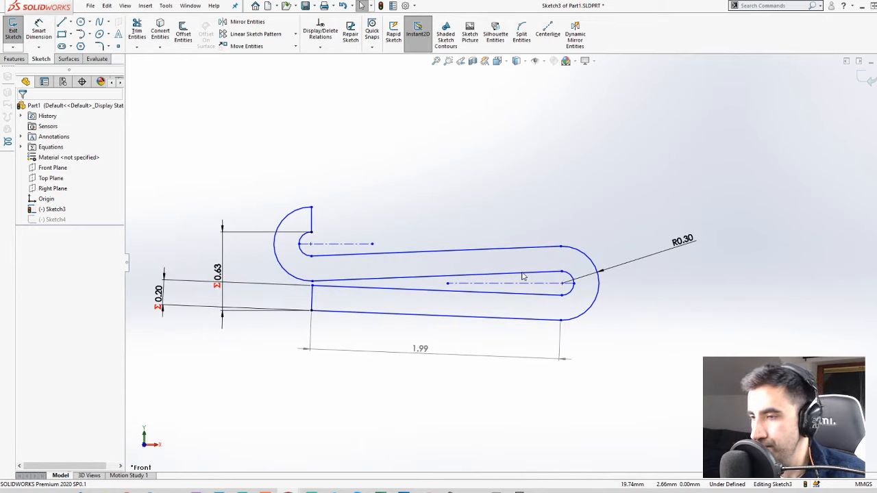
Try to add a horizontal relation to the profile's bottom line, and delete that relation again
{"action": "left_click", "coordinate": [336, 317]}
{"action": "left_click", "coordinate": [24, 208]}
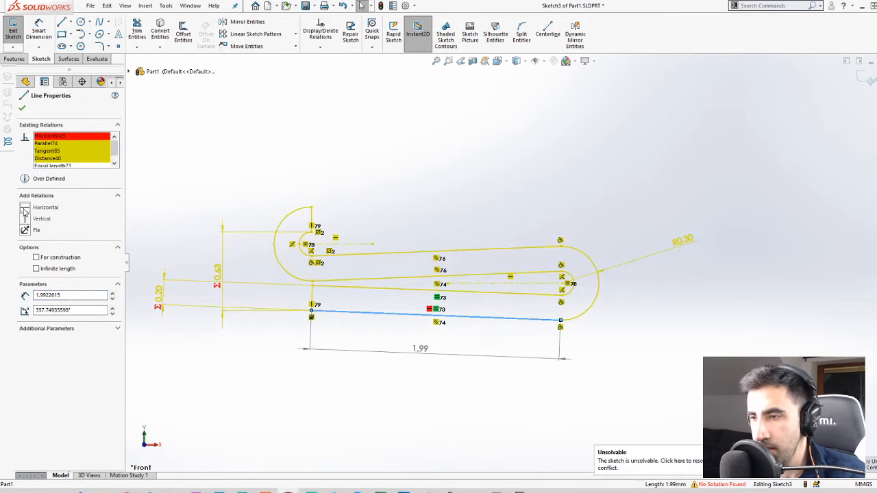
{"action": "left_click", "coordinate": [79, 137]}
{"action": "key", "text": "Delete"}
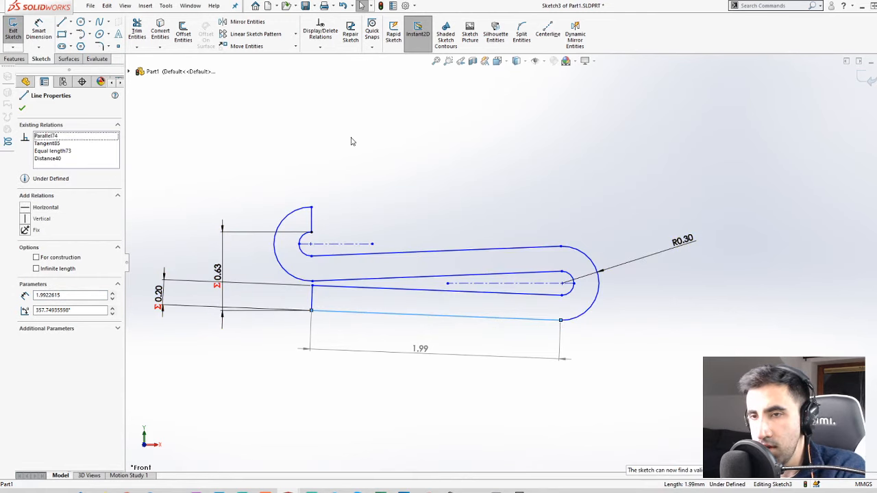
{"action": "left_click", "coordinate": [389, 196]}
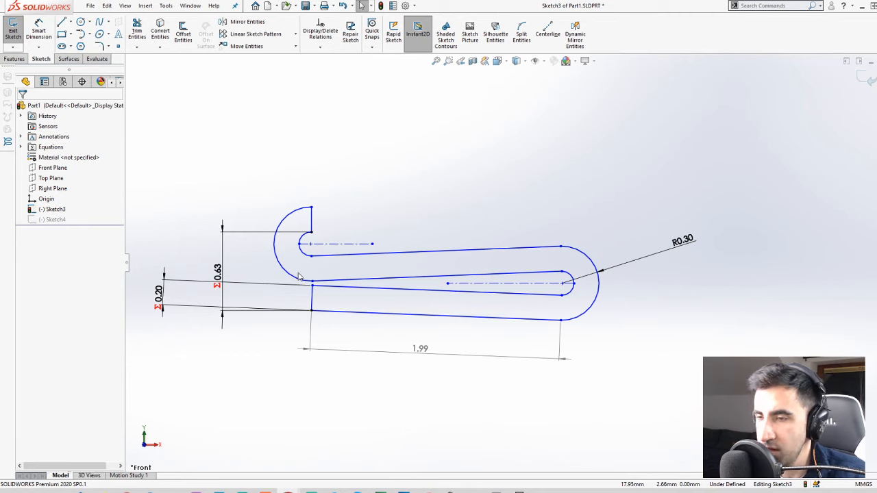
Check the relations linking the large left arc and the large right arc of the profile
{"action": "scroll", "coordinate": [370, 294], "scroll_direction": "up", "scroll_amount": 1}
{"action": "scroll", "coordinate": [421, 299], "scroll_direction": "down", "scroll_amount": 1}
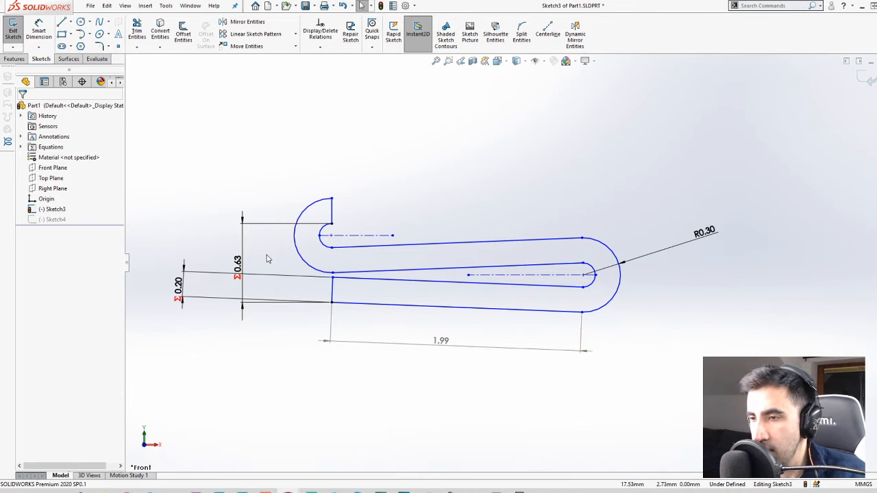
{"action": "left_click", "coordinate": [294, 234]}
{"action": "left_click", "coordinate": [623, 284], "text": "ctrl"}
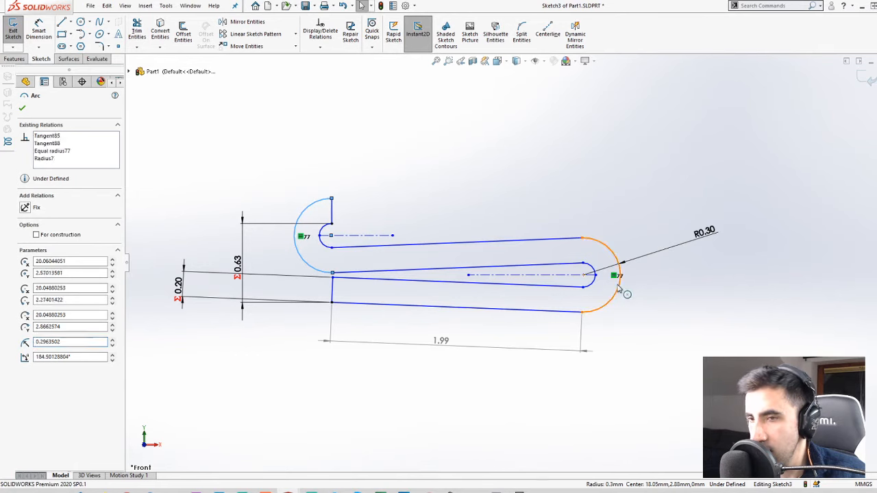
{"action": "left_click", "coordinate": [425, 180]}
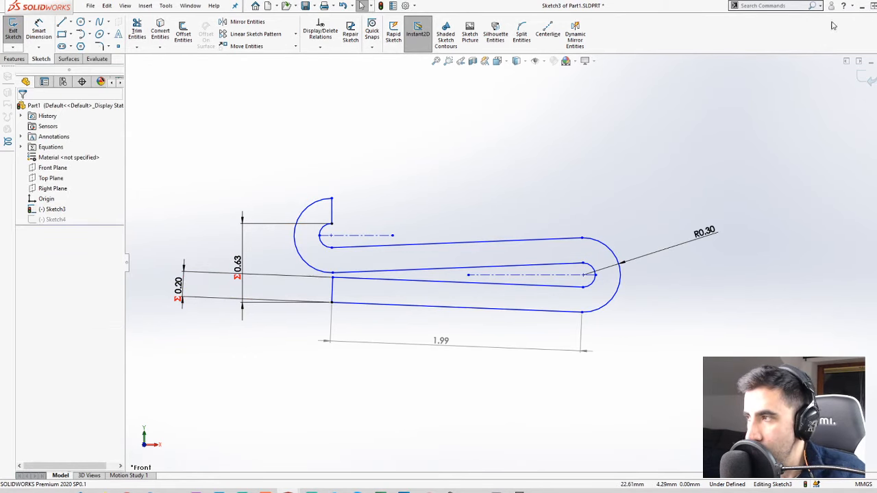
Set the global variable DiaC to 3 in the equations and apply the change
{"action": "left_click", "coordinate": [863, 79]}
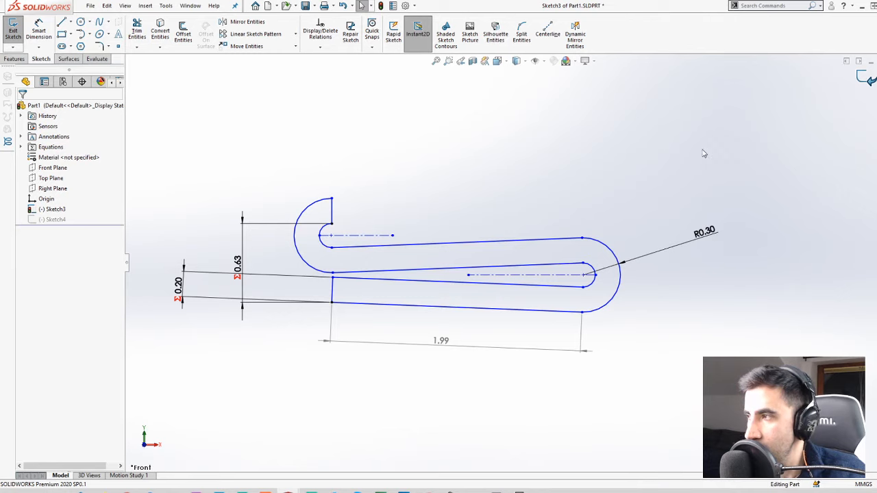
{"action": "double_click", "coordinate": [394, 251]}
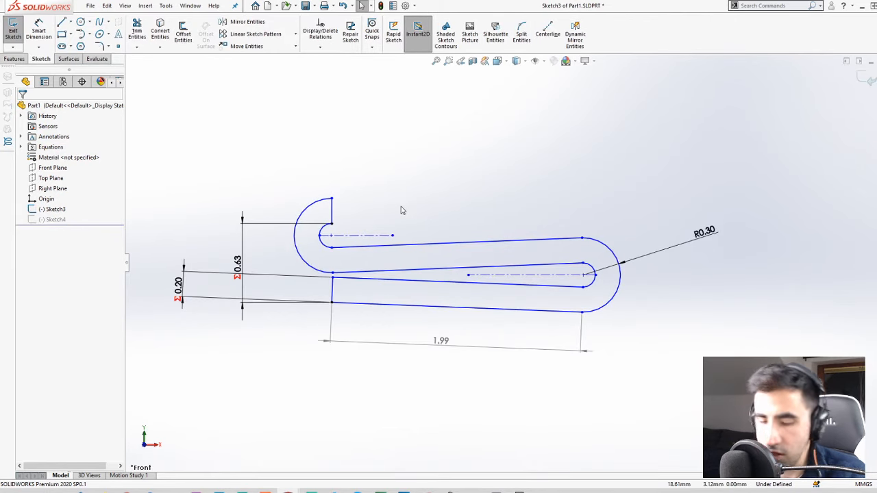
{"action": "key", "text": "e"}
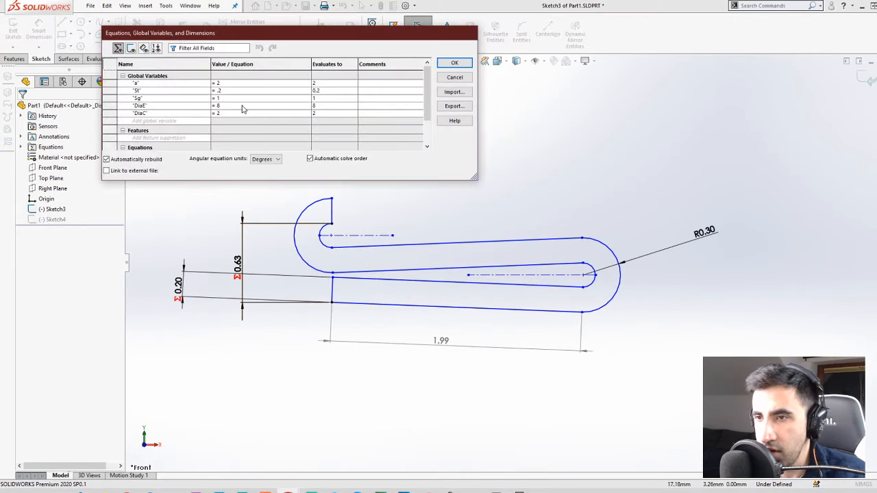
{"action": "key", "text": "BackSpace"}
{"action": "type", "text": "3"}
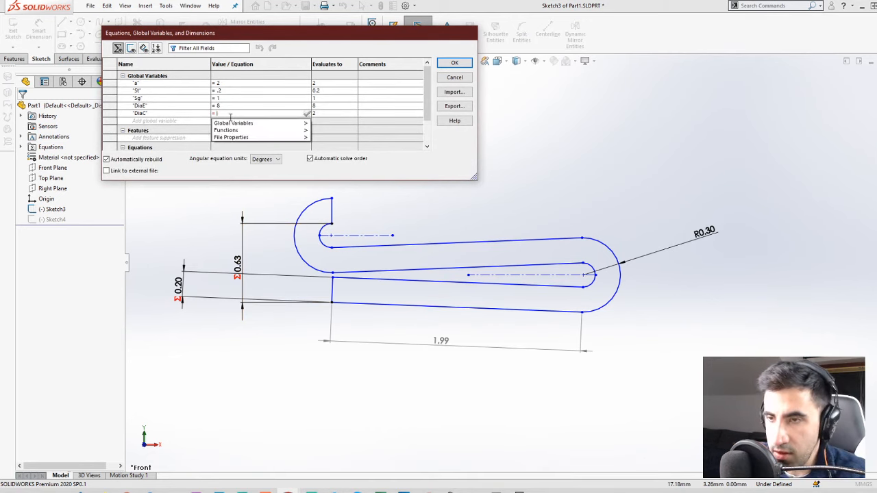
{"action": "key", "text": "Tab"}
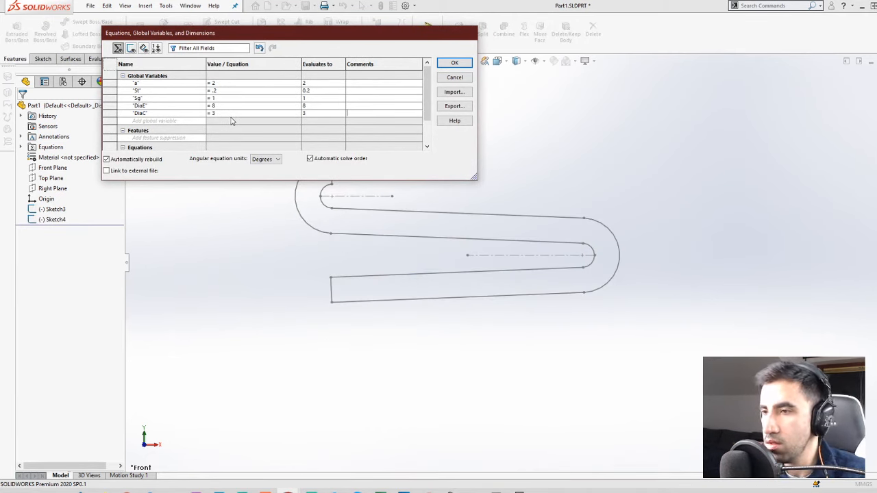
{"action": "left_click", "coordinate": [453, 62]}
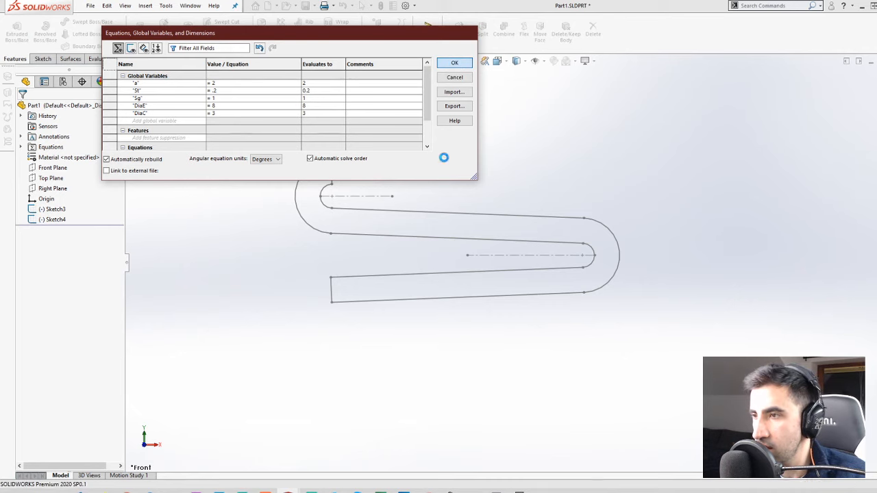
Reopen Sketch3 and stretch its right arc end outward so the bottom line is about 2.32 mm long
{"action": "left_click", "coordinate": [418, 215]}
{"action": "double_click", "coordinate": [418, 215]}
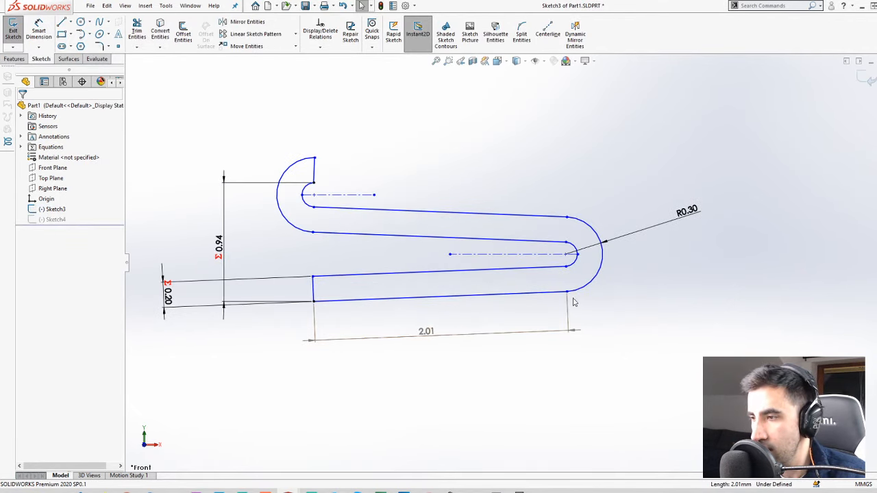
{"action": "left_click_drag", "start_coordinate": [568, 293], "coordinate": [605, 281]}
{"action": "left_click", "coordinate": [610, 360]}
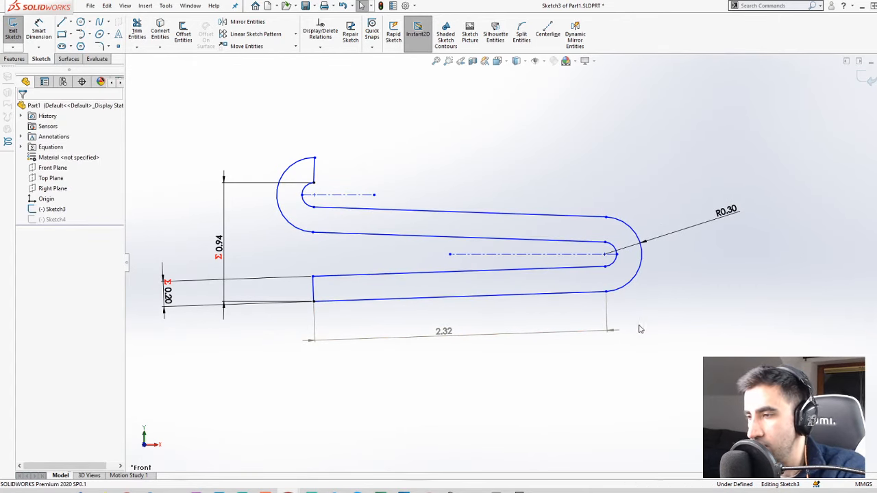
Replace the driven length dimension on the profile's bottom line with a driving aligned dimension of 2.32 mm
{"action": "left_click_drag", "start_coordinate": [638, 324], "coordinate": [370, 405]}
{"action": "key", "text": "Delete"}
{"action": "right_click_drag", "start_coordinate": [468, 414], "coordinate": [464, 343]}
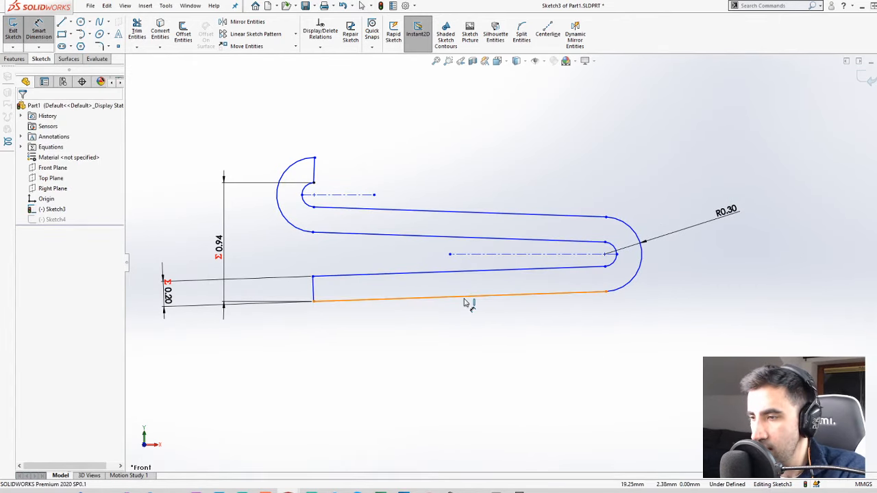
{"action": "left_click", "coordinate": [465, 301]}
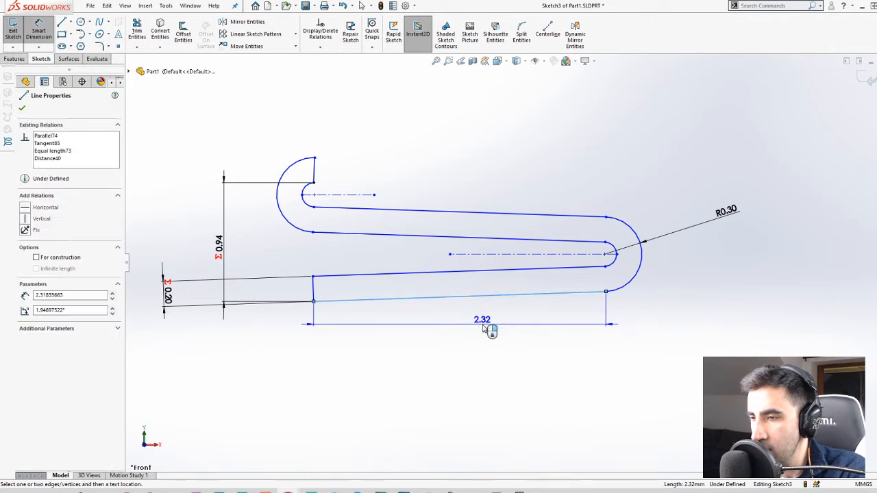
{"action": "left_click", "coordinate": [647, 307]}
{"action": "left_click", "coordinate": [598, 289]}
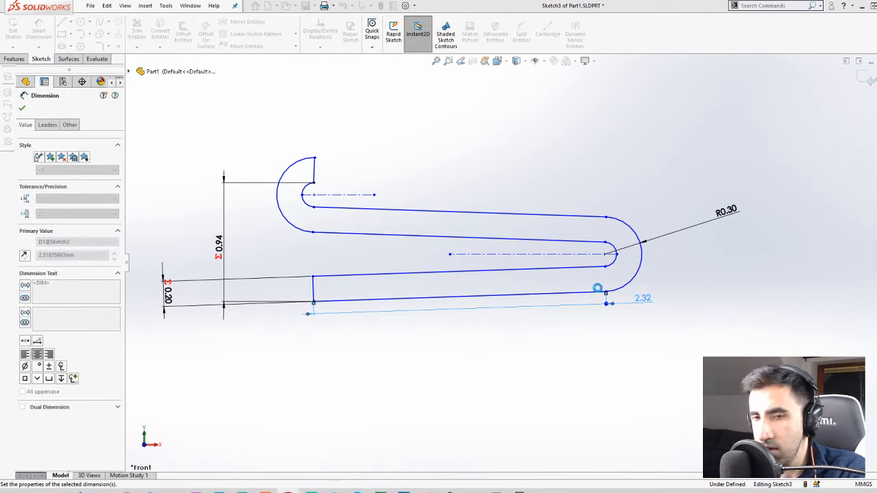
{"action": "left_click", "coordinate": [523, 352]}
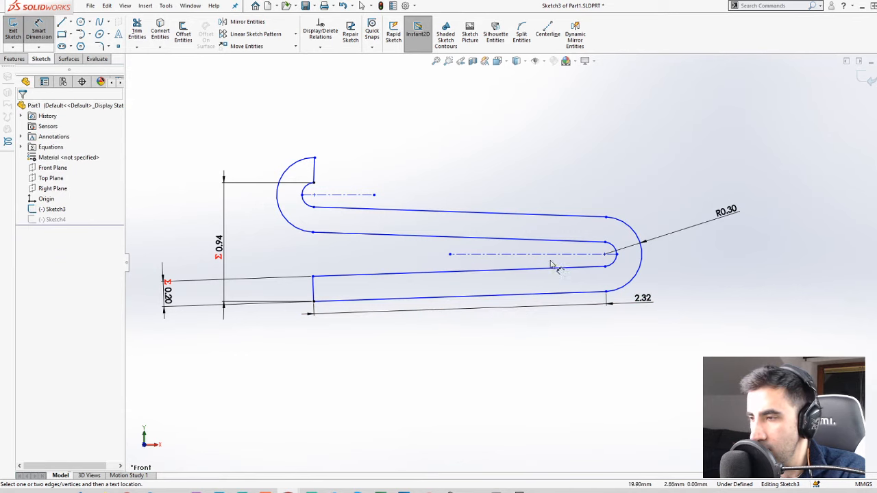
{"action": "key", "text": "Escape"}
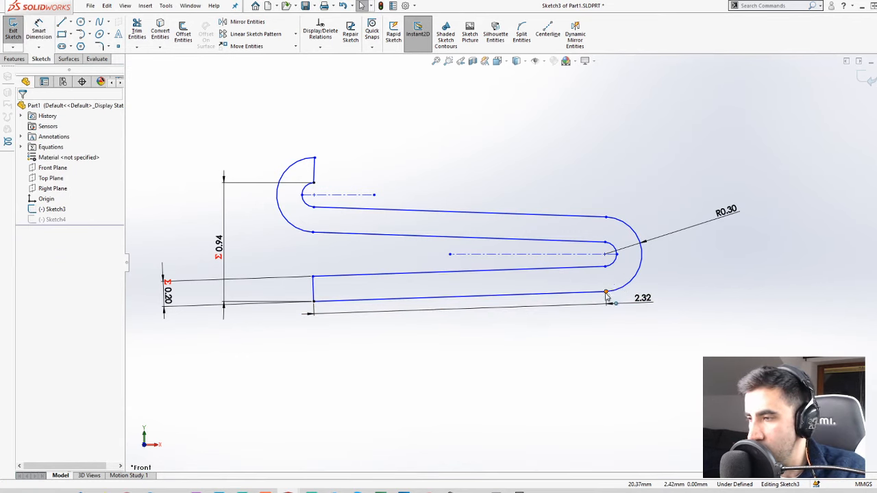
Pull the end points of the right arcs to check how they can still move
{"action": "left_click", "coordinate": [606, 292]}
{"action": "mouse_move", "coordinate": [647, 284]}
{"action": "left_mouse_down"}
{"action": "mouse_move", "coordinate": [648, 272]}
{"action": "mouse_move", "coordinate": [608, 270]}
{"action": "mouse_move", "coordinate": [654, 262]}
{"action": "mouse_move", "coordinate": [550, 226]}
{"action": "mouse_move", "coordinate": [650, 245]}
{"action": "mouse_move", "coordinate": [562, 242]}
{"action": "mouse_move", "coordinate": [639, 241]}
{"action": "mouse_move", "coordinate": [657, 269]}
{"action": "left_mouse_up"}
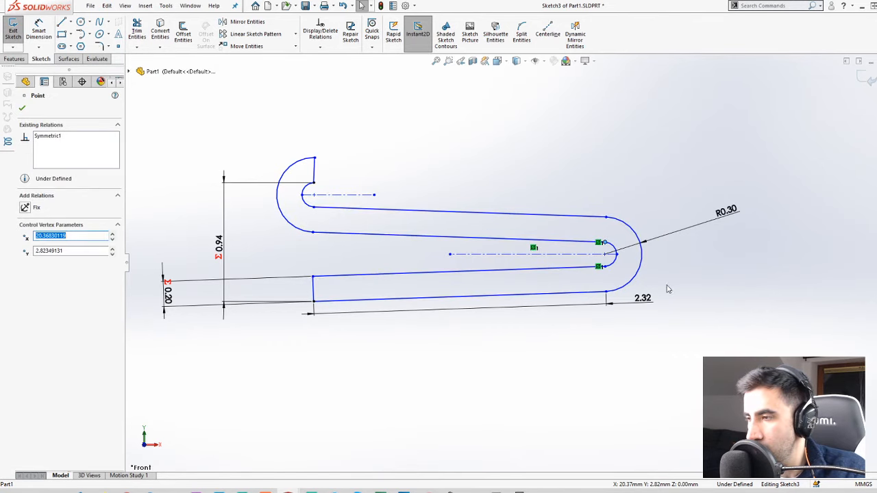
{"action": "left_click", "coordinate": [677, 322]}
Try to add a radius dimension to the small right arc, and undo it
{"action": "right_click_drag", "start_coordinate": [679, 329], "coordinate": [704, 140]}
{"action": "left_click", "coordinate": [615, 248]}
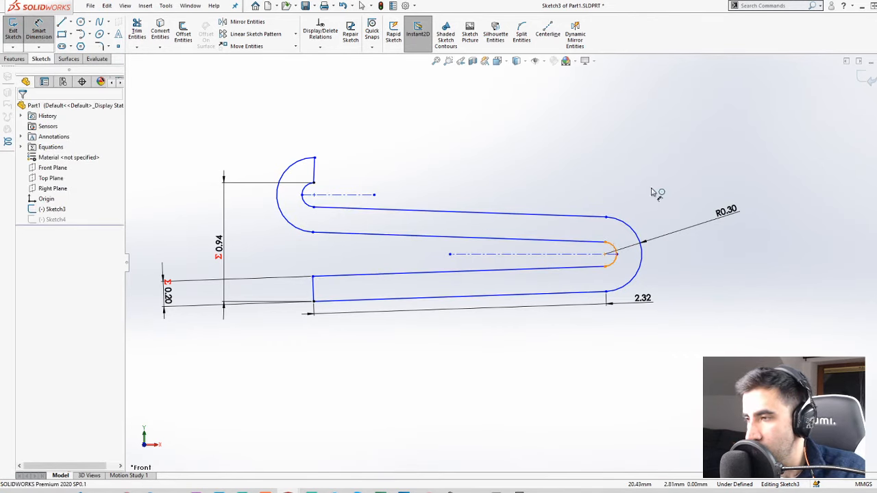
{"action": "left_click", "coordinate": [668, 173]}
{"action": "key", "text": "ctrl+z"}
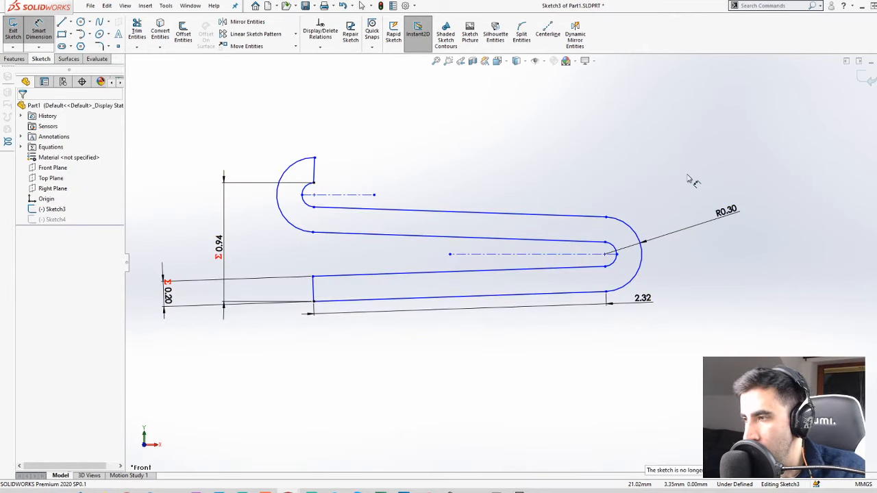
Try to add a radius dimension to the small left arc, and undo it
{"action": "right_click_drag", "start_coordinate": [602, 326], "coordinate": [471, 148]}
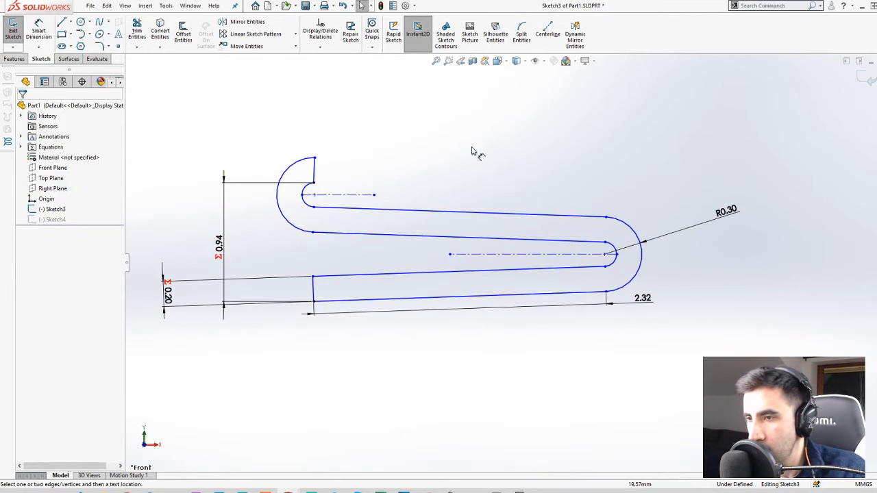
{"action": "left_click", "coordinate": [308, 197]}
{"action": "left_click", "coordinate": [237, 140]}
{"action": "key", "text": "ctrl+z"}
{"action": "key", "text": "Escape"}
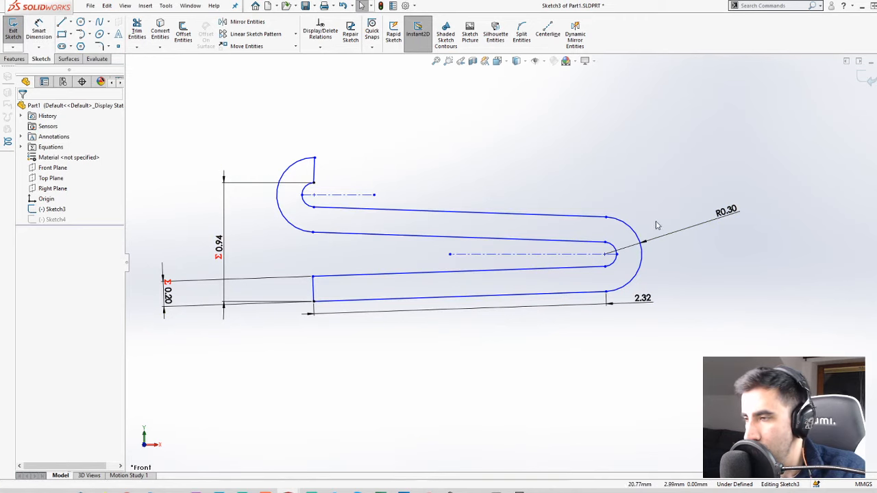
Pull the free end of the large left arc, and add an Equal Curve Length relation between the large left and right arcs
{"action": "left_click", "coordinate": [314, 158]}
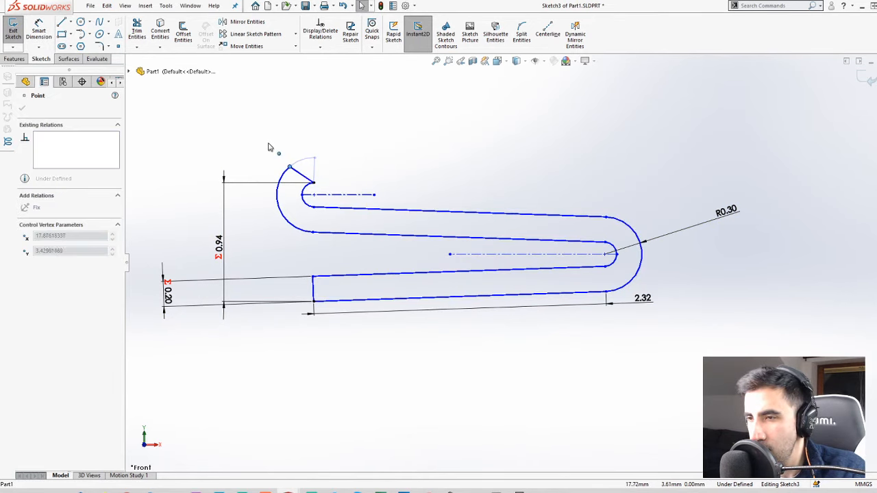
{"action": "left_click_drag", "start_coordinate": [314, 158], "coordinate": [340, 167]}
{"action": "left_click", "coordinate": [614, 225], "text": "ctrl"}
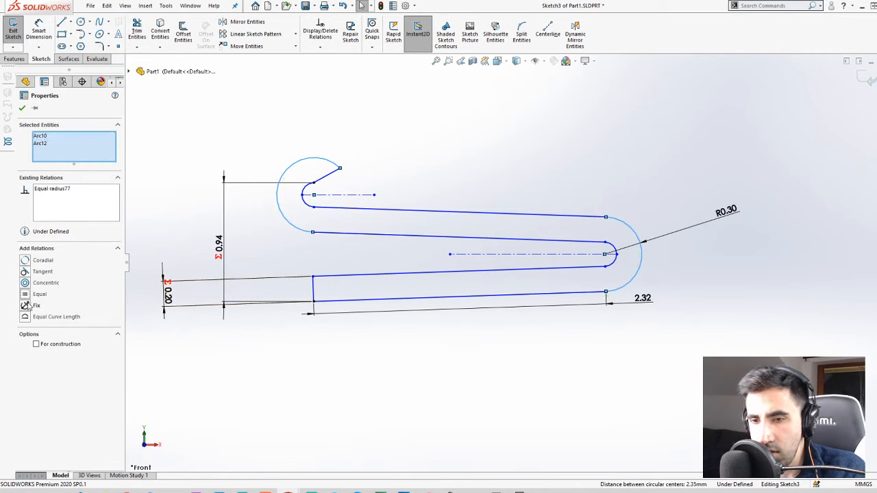
{"action": "left_click", "coordinate": [28, 320]}
{"action": "left_click", "coordinate": [533, 386]}
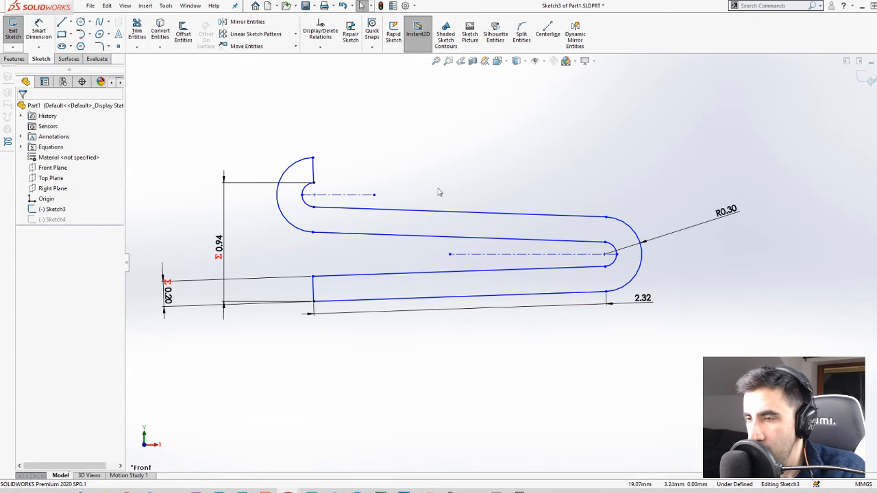
Examine the arc end points and the inner right arc by pulling them to find the remaining freedom
{"action": "left_click", "coordinate": [314, 183]}
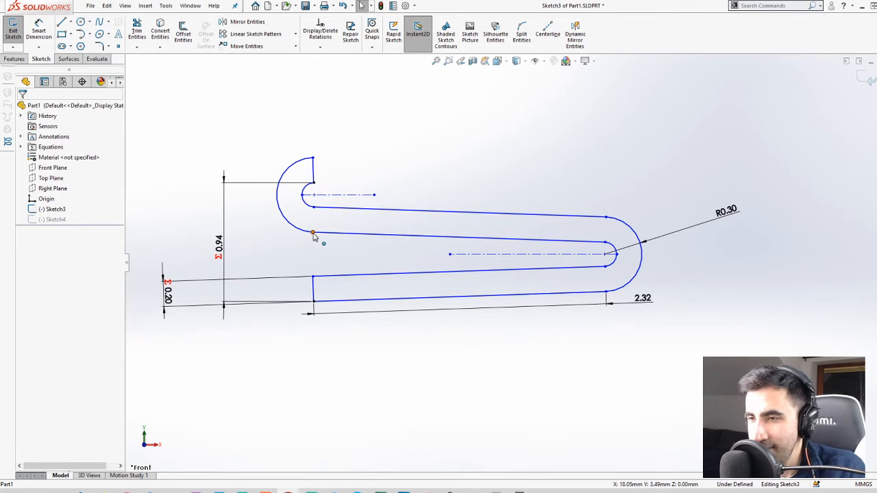
{"action": "left_click", "coordinate": [313, 235]}
{"action": "left_click", "coordinate": [558, 377]}
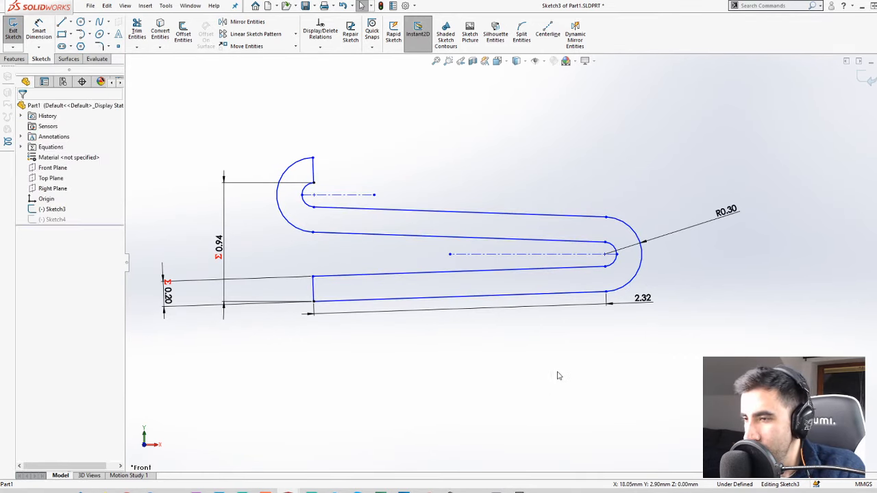
{"action": "left_click", "coordinate": [604, 244]}
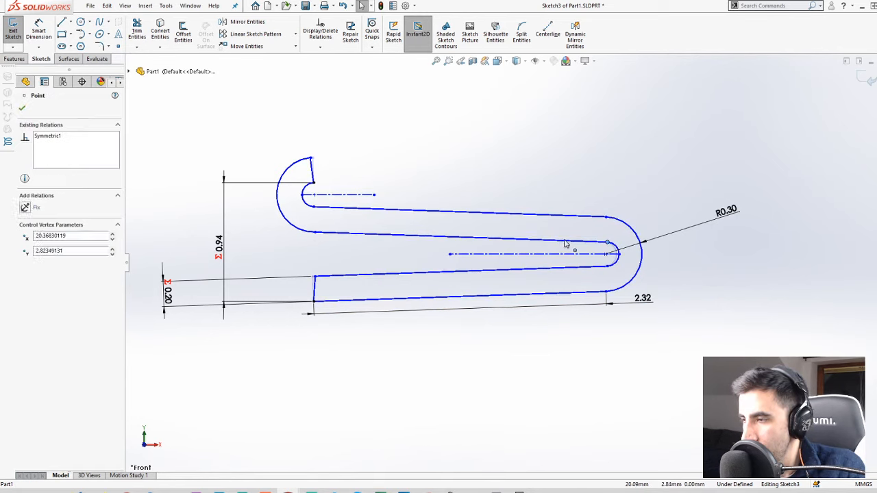
{"action": "left_click", "coordinate": [607, 333]}
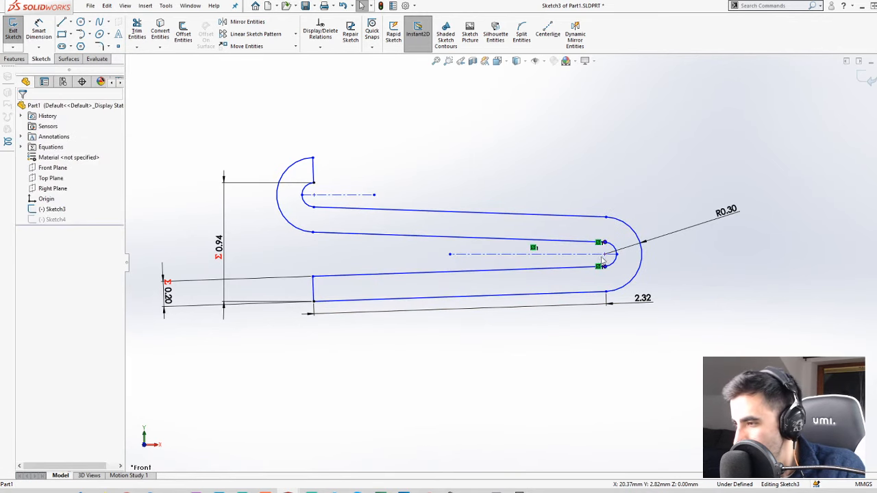
{"action": "left_click", "coordinate": [616, 256]}
{"action": "key", "text": "Escape"}
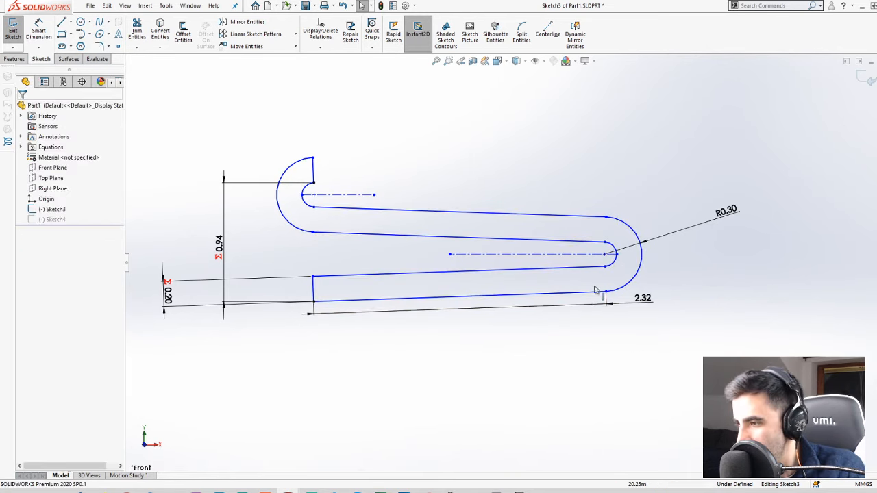
{"action": "left_click", "coordinate": [605, 244]}
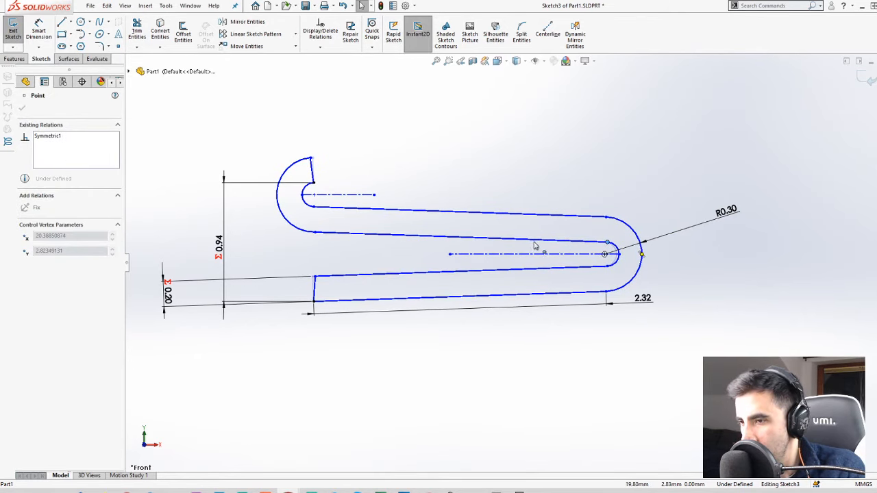
{"action": "key", "text": "Escape"}
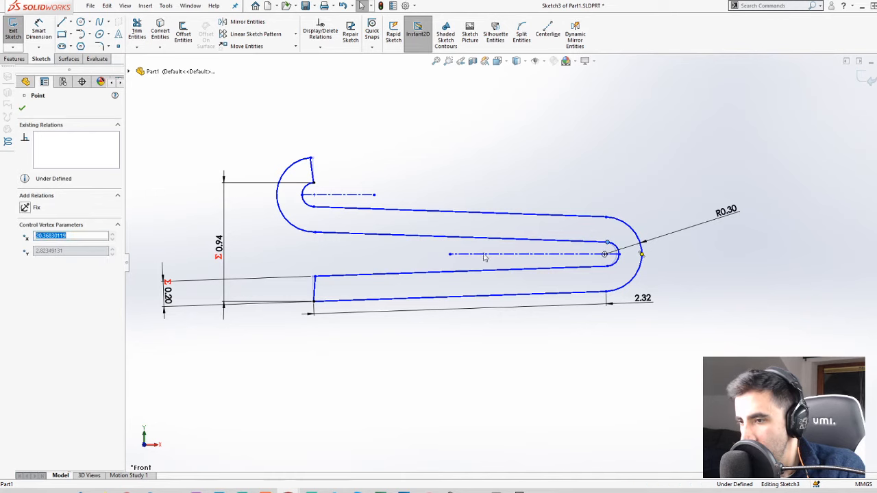
Try to make the two short end lines of the profile parallel, and delete that relation again
{"action": "left_click", "coordinate": [316, 286]}
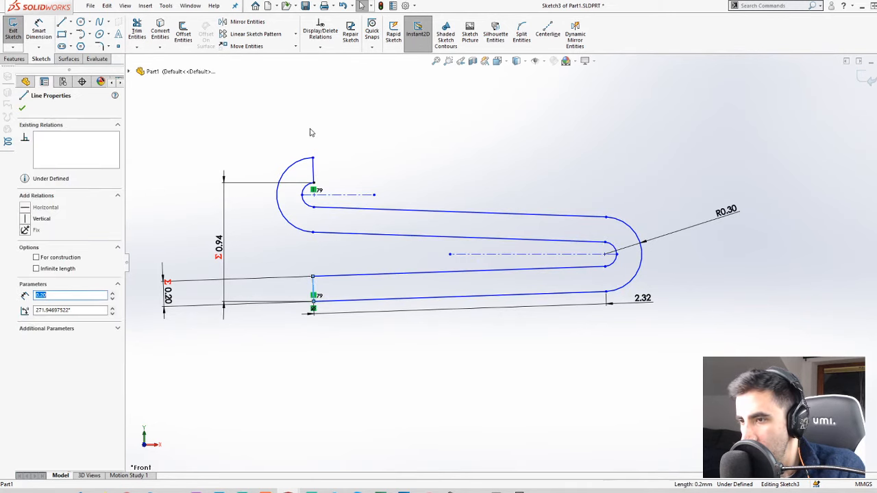
{"action": "left_click", "coordinate": [313, 170], "text": "ctrl"}
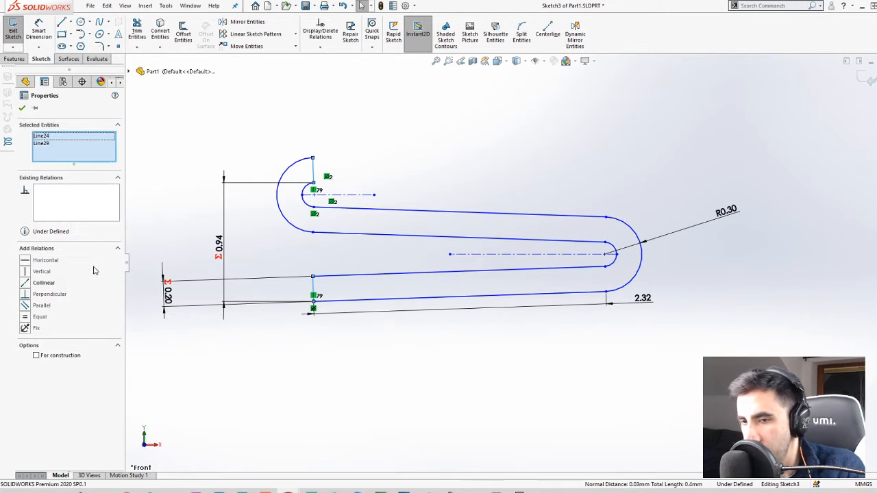
{"action": "left_click", "coordinate": [26, 307]}
{"action": "left_click", "coordinate": [67, 189]}
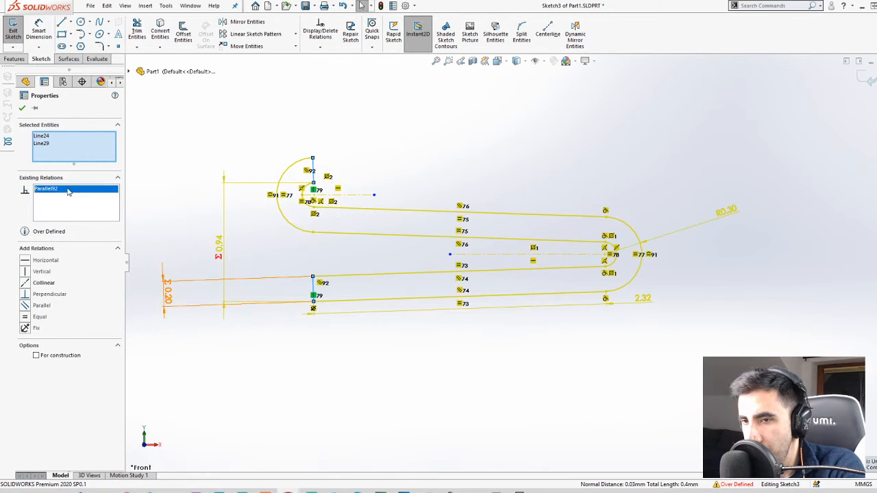
{"action": "key", "text": "Delete"}
{"action": "left_click", "coordinate": [604, 148]}
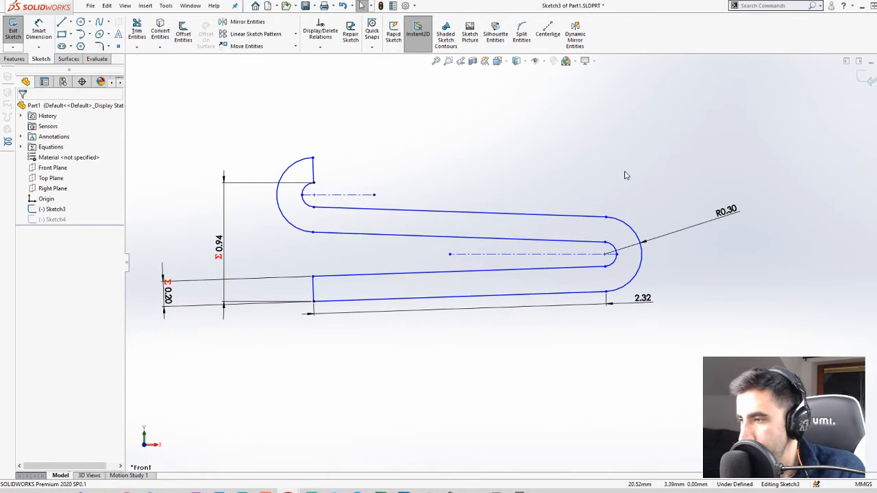
Pull the upper end of the small right arc again to check whether it still moves
{"action": "left_click", "coordinate": [606, 243]}
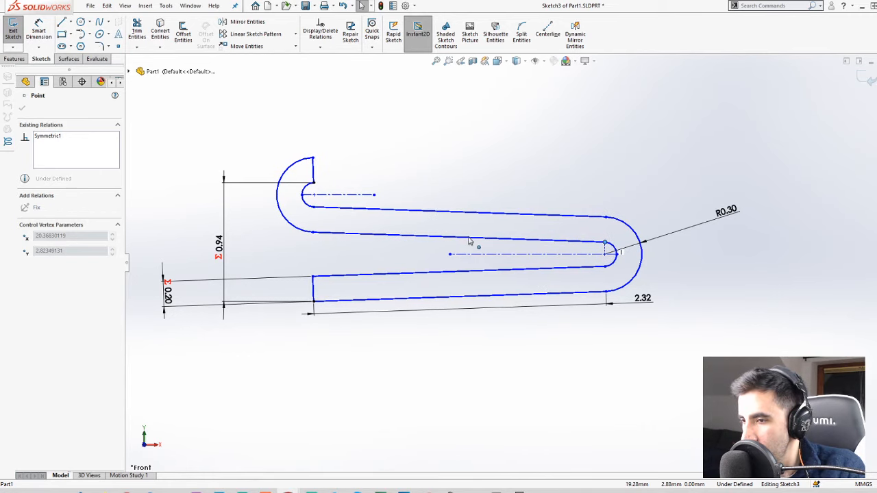
{"action": "left_click_drag", "start_coordinate": [468, 239], "coordinate": [459, 253]}
{"action": "left_click", "coordinate": [707, 298]}
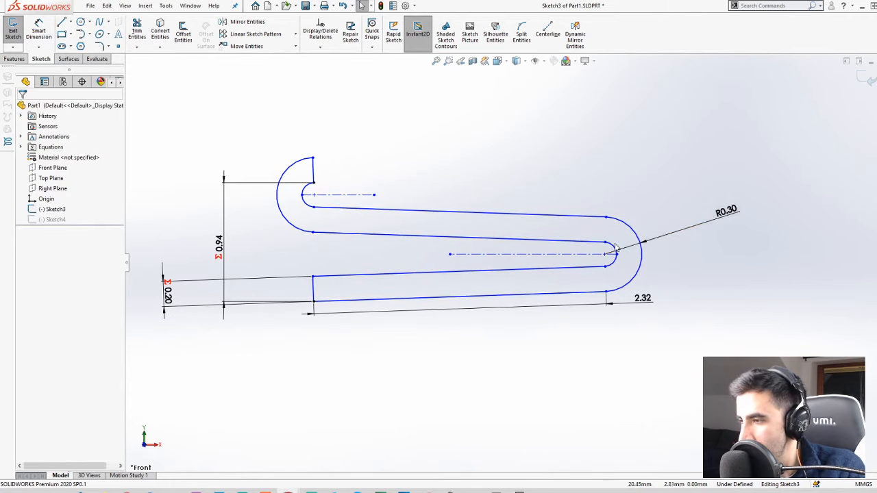
{"action": "left_click", "coordinate": [606, 243]}
{"action": "left_click", "coordinate": [550, 378]}
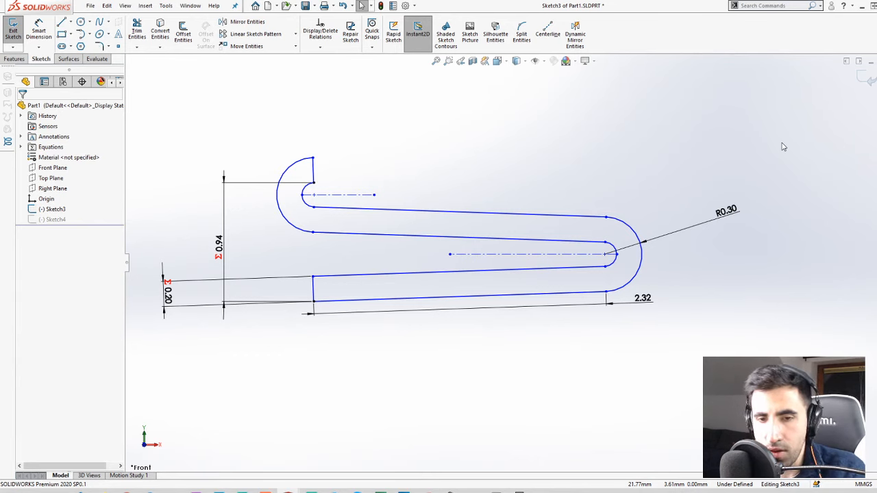
Exit Sketch3 and delete Sketch4, which contains the two circles
{"action": "left_click", "coordinate": [862, 78]}
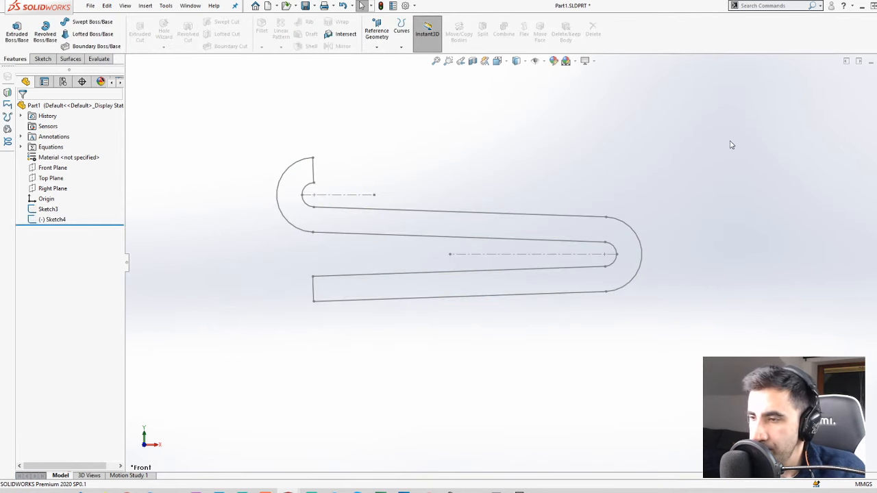
{"action": "scroll", "coordinate": [562, 243], "scroll_direction": "up", "scroll_amount": 3}
{"action": "mouse_move", "coordinate": [505, 254]}
{"action": "middle_mouse_down"}
{"action": "mouse_move", "coordinate": [543, 295]}
{"action": "mouse_move", "coordinate": [492, 221]}
{"action": "middle_mouse_up"}
{"action": "left_click", "coordinate": [489, 220]}
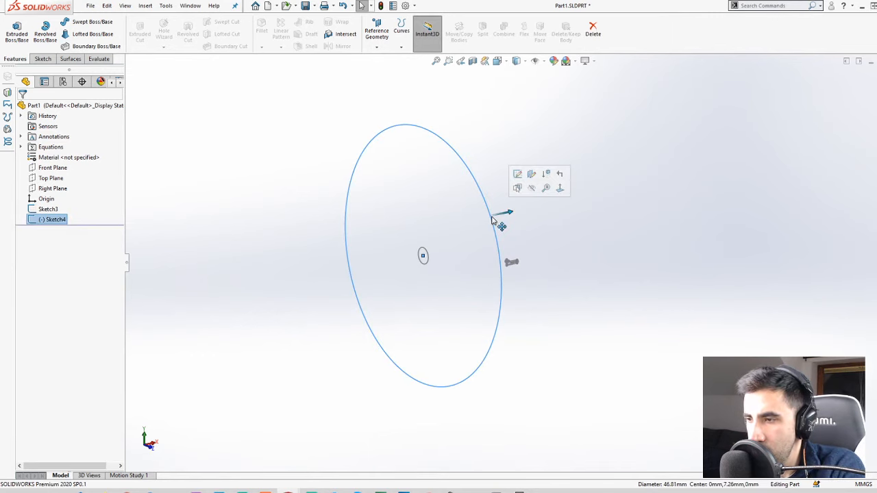
{"action": "key", "text": "Delete"}
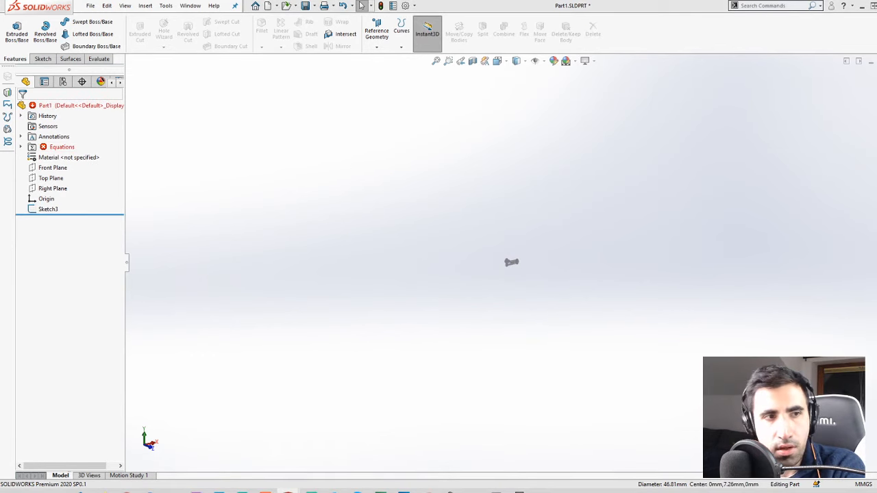
Reopen Sketch3 to examine the profile's dimensions, and exit the sketch without changes
{"action": "mouse_move", "coordinate": [559, 207]}
{"action": "middle_mouse_down"}
{"action": "mouse_move", "coordinate": [430, 280]}
{"action": "mouse_move", "coordinate": [675, 259]}
{"action": "mouse_move", "coordinate": [553, 235]}
{"action": "mouse_move", "coordinate": [537, 256]}
{"action": "middle_mouse_up"}
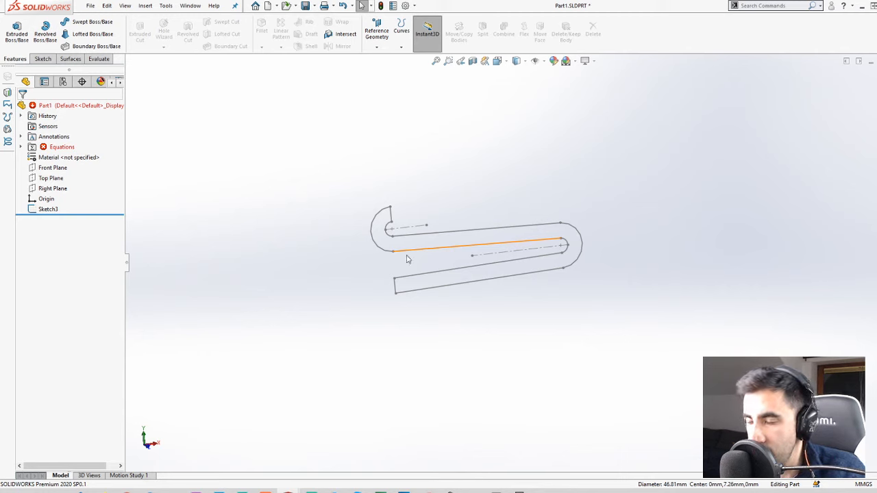
{"action": "double_click", "coordinate": [446, 254]}
{"action": "scroll", "coordinate": [369, 290], "scroll_direction": "down", "scroll_amount": 2}
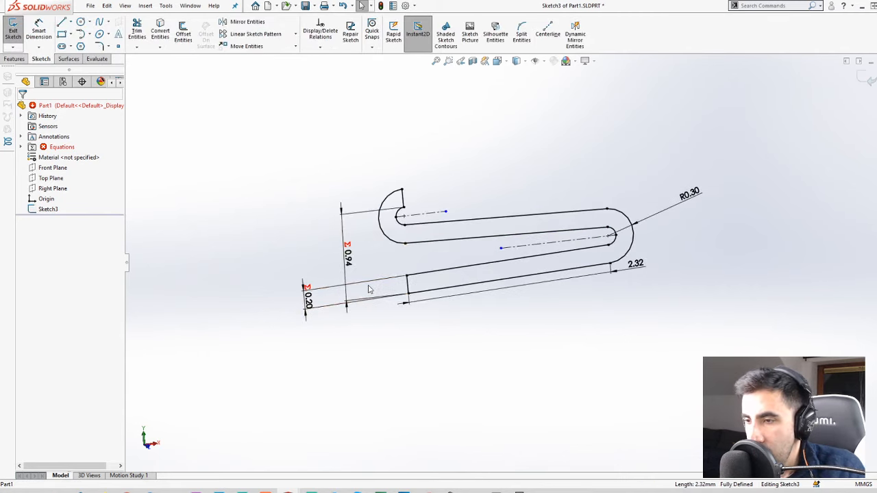
{"action": "middle_click_drag", "start_coordinate": [369, 290], "coordinate": [340, 248]}
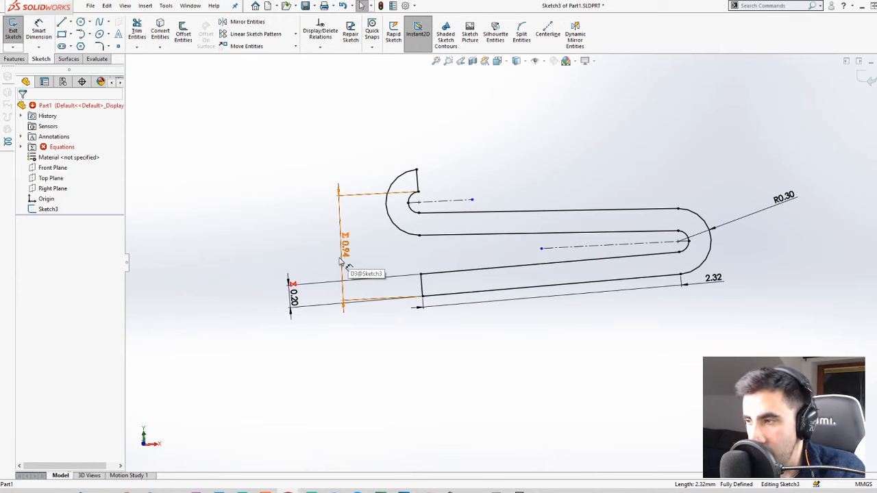
{"action": "left_click", "coordinate": [866, 80]}
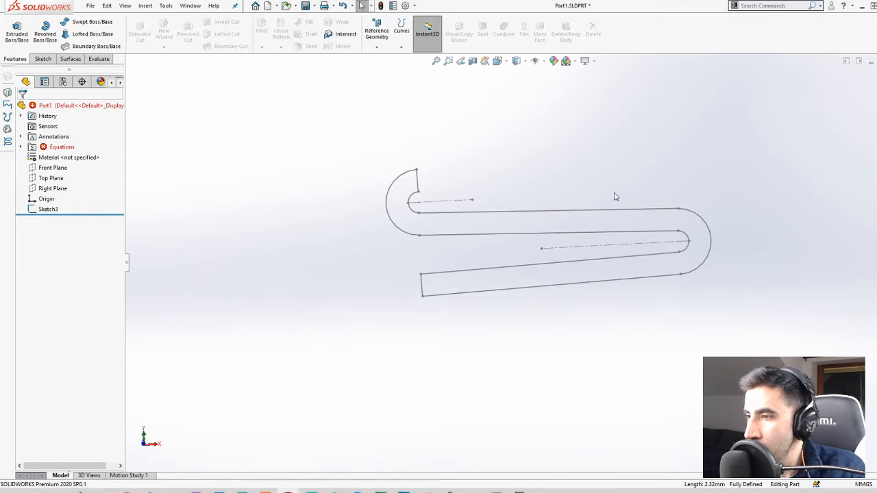
Start a new sketch on the Right Plane, viewed normal to the plane
{"action": "left_click", "coordinate": [48, 180]}
{"action": "scroll", "coordinate": [409, 288], "scroll_direction": "up", "scroll_amount": 6}
{"action": "scroll", "coordinate": [409, 288], "scroll_direction": "up", "scroll_amount": 2}
{"action": "scroll", "coordinate": [635, 265], "scroll_direction": "down", "scroll_amount": 2}
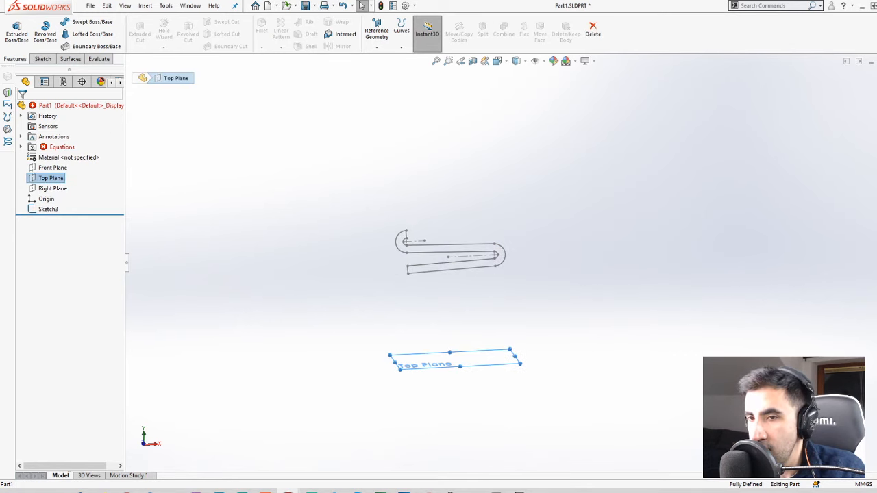
{"action": "left_click", "coordinate": [52, 168]}
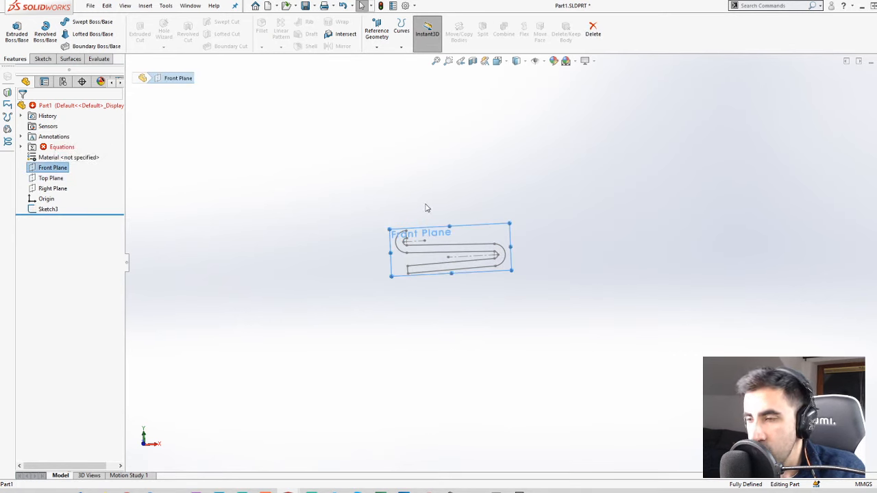
{"action": "left_click", "coordinate": [52, 188]}
{"action": "mouse_move", "coordinate": [307, 254]}
{"action": "middle_mouse_down"}
{"action": "mouse_move", "coordinate": [431, 283]}
{"action": "mouse_move", "coordinate": [441, 268]}
{"action": "mouse_move", "coordinate": [491, 280]}
{"action": "mouse_move", "coordinate": [396, 269]}
{"action": "middle_mouse_up"}
{"action": "key", "text": "space"}
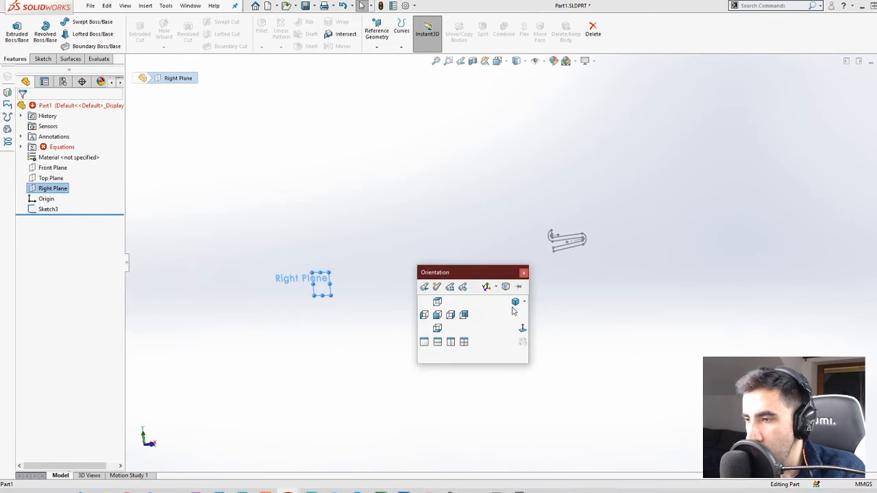
{"action": "left_click", "coordinate": [520, 327]}
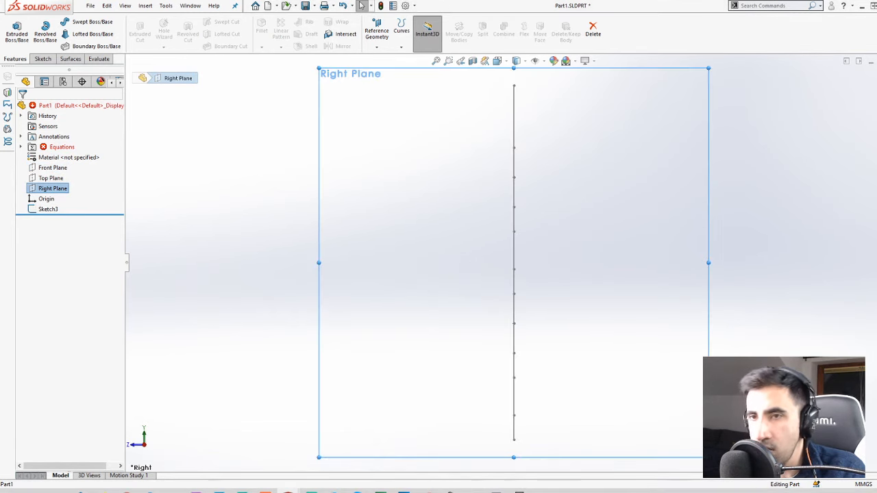
{"action": "left_click", "coordinate": [42, 59]}
{"action": "left_click", "coordinate": [13, 31]}
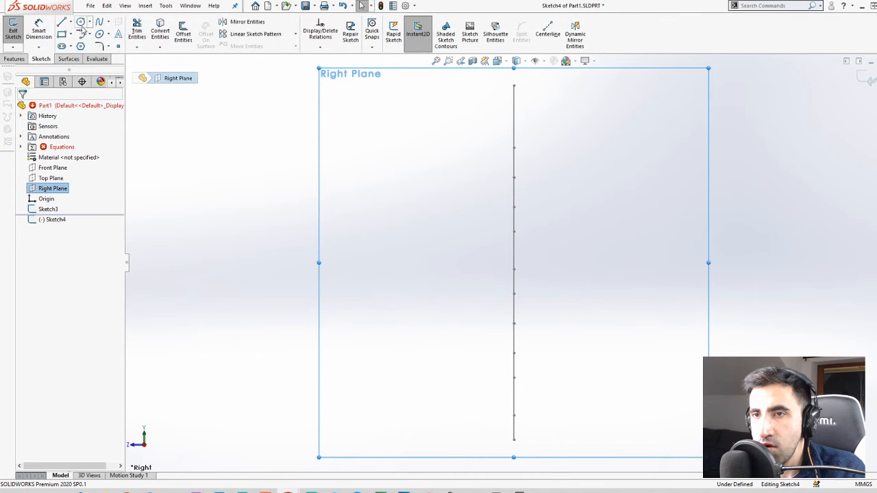
Sketch two concentric circles about 3.18 mm and 4.30 mm in diameter, centred near the middle of the edge-on profile
{"action": "left_click", "coordinate": [80, 22]}
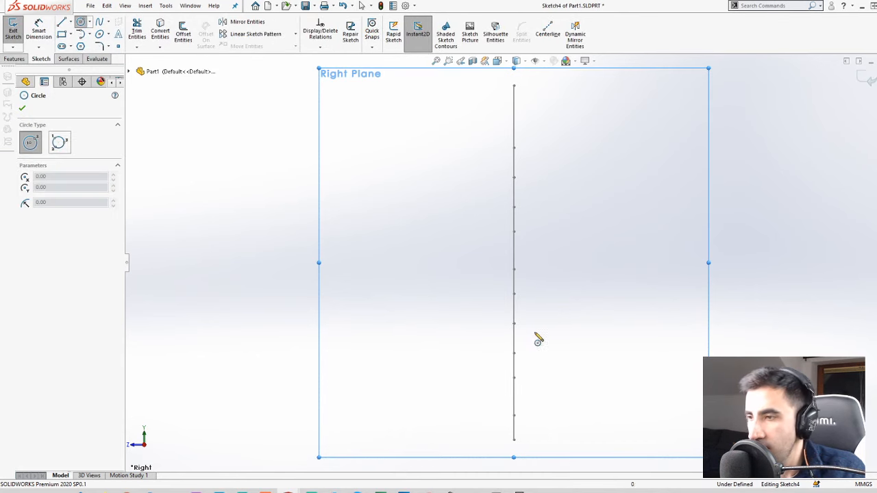
{"action": "left_click", "coordinate": [514, 266]}
{"action": "left_click", "coordinate": [575, 194]}
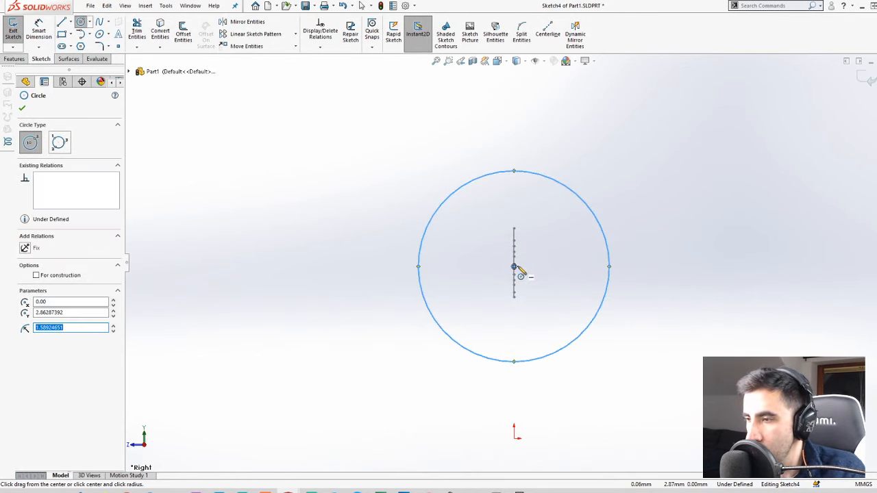
{"action": "left_click", "coordinate": [515, 266]}
{"action": "left_click", "coordinate": [587, 167]}
{"action": "key", "text": "Escape"}
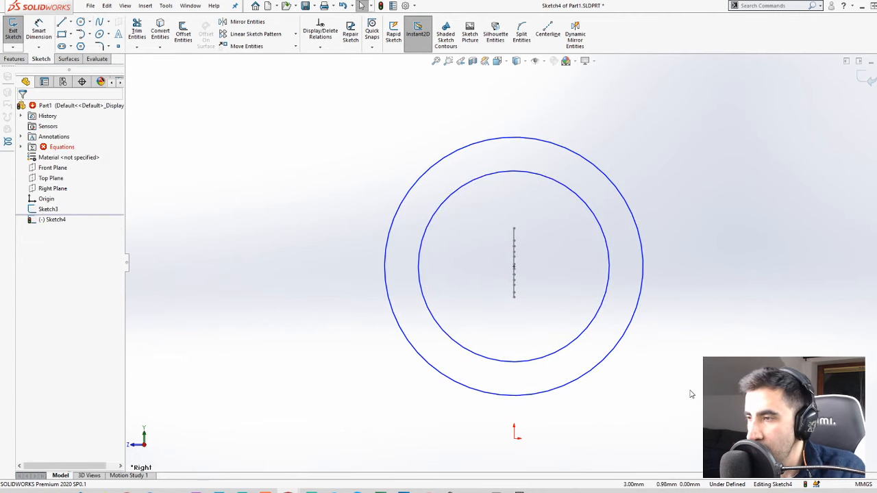
Dimension the inner circle's diameter and link it to the global variable "DiaC"
{"action": "key", "text": "d"}
{"action": "left_click", "coordinate": [519, 172]}
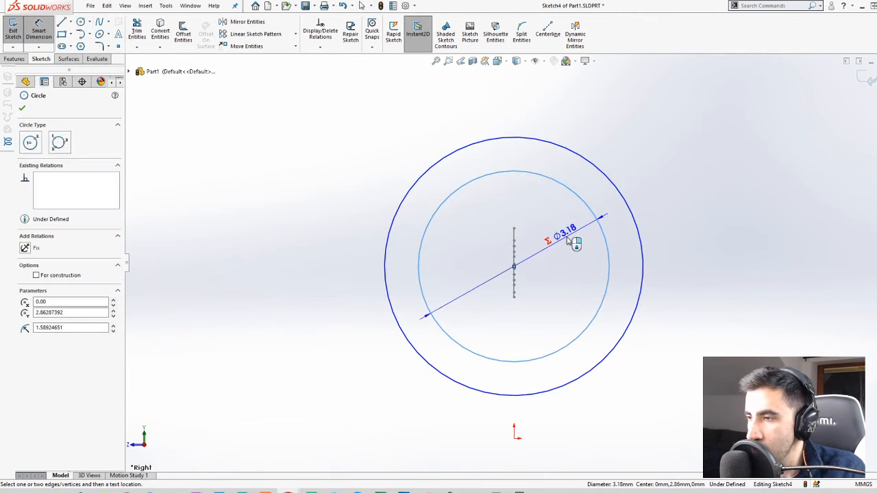
{"action": "left_click", "coordinate": [567, 238]}
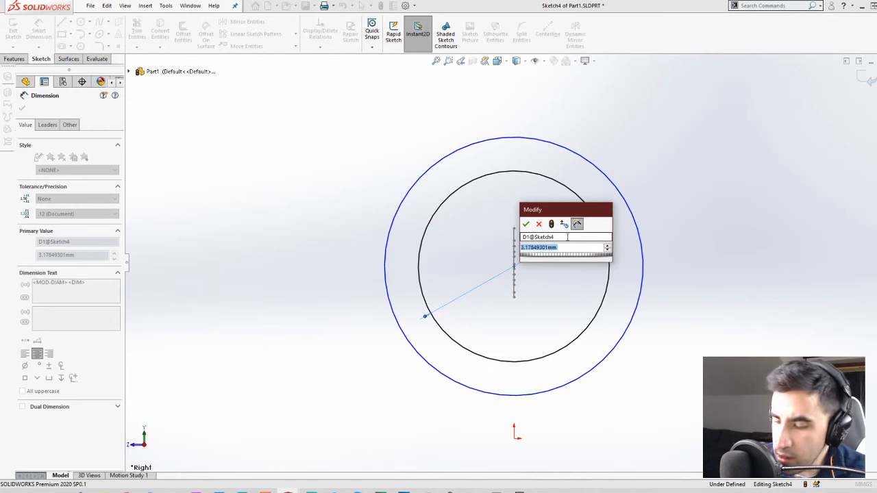
{"action": "type", "text": "="}
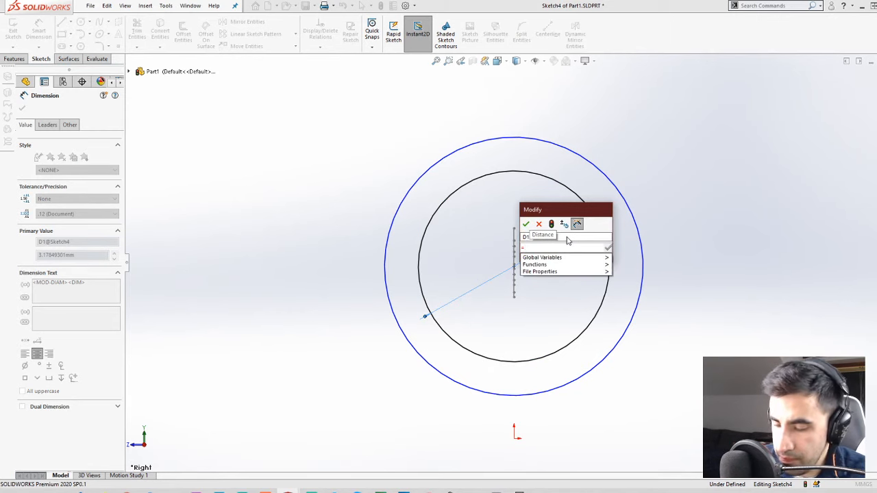
{"action": "type", "text": "dia"}
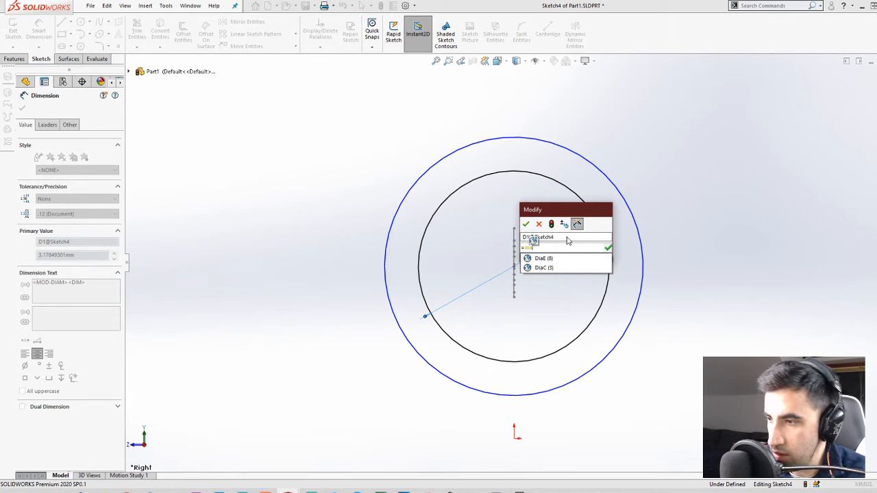
{"action": "left_click", "coordinate": [558, 271]}
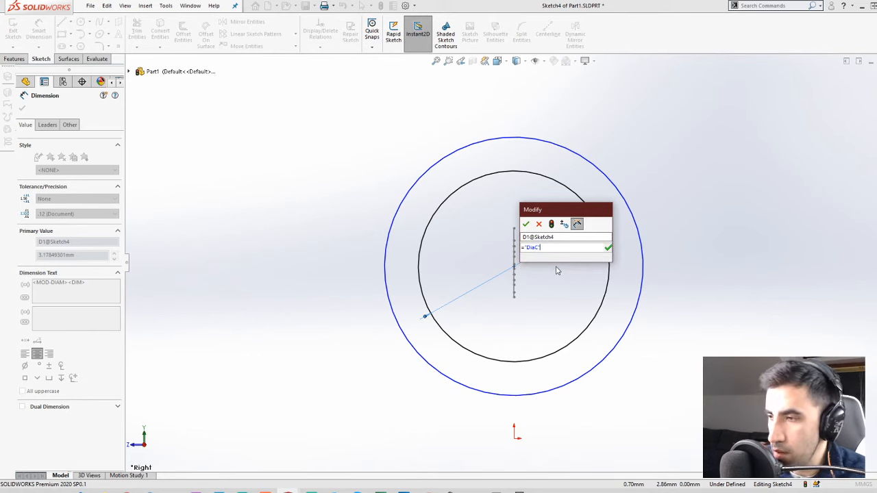
{"action": "left_click", "coordinate": [526, 225]}
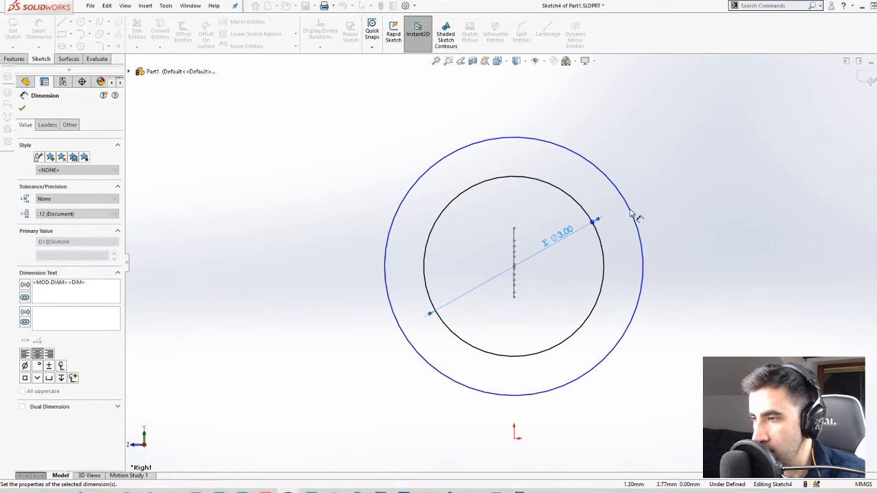
{"action": "left_click", "coordinate": [682, 268]}
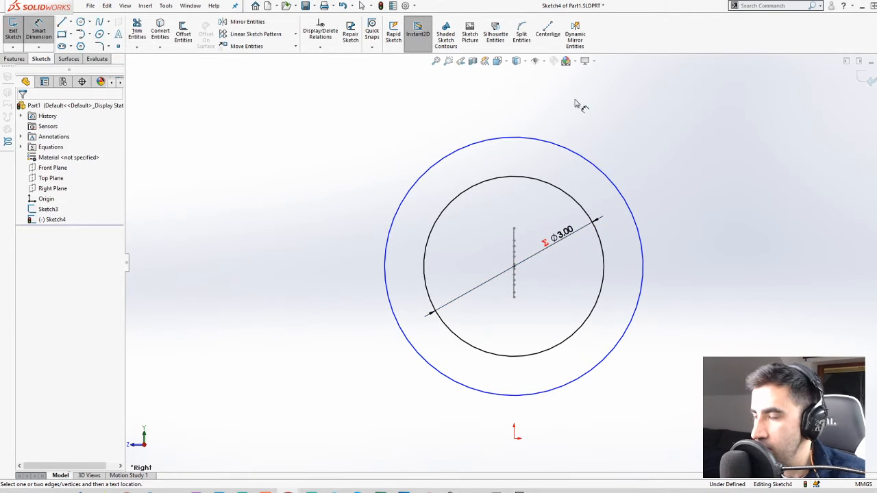
Dimension the outer circle's diameter with the equation "DiaC"+5
{"action": "left_click", "coordinate": [541, 144]}
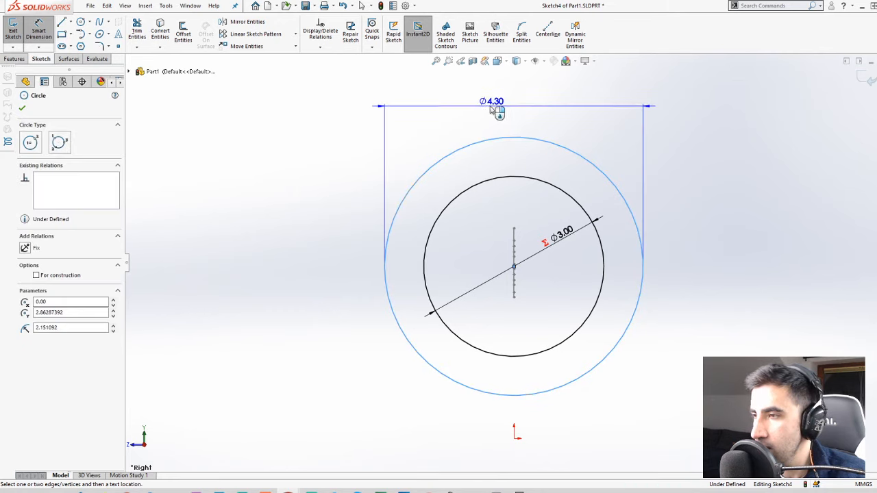
{"action": "left_click", "coordinate": [491, 109]}
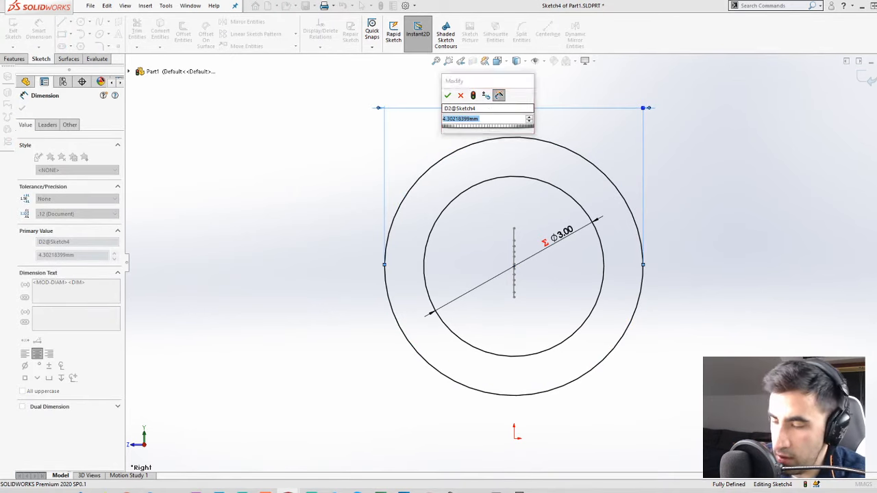
{"action": "type", "text": "=dia"}
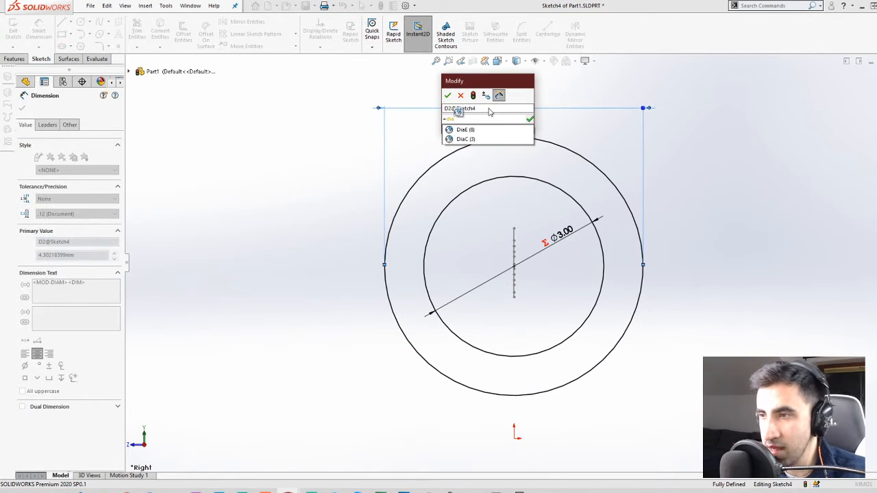
{"action": "left_click", "coordinate": [480, 140]}
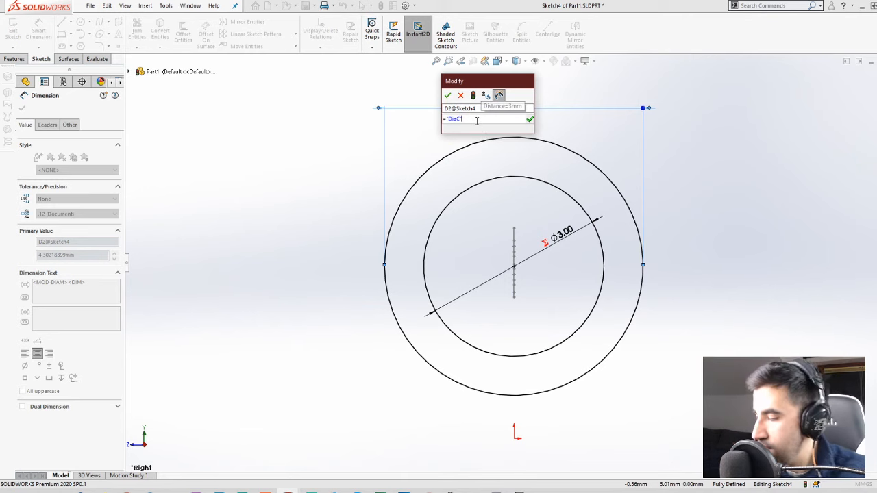
{"action": "type", "text": "+5"}
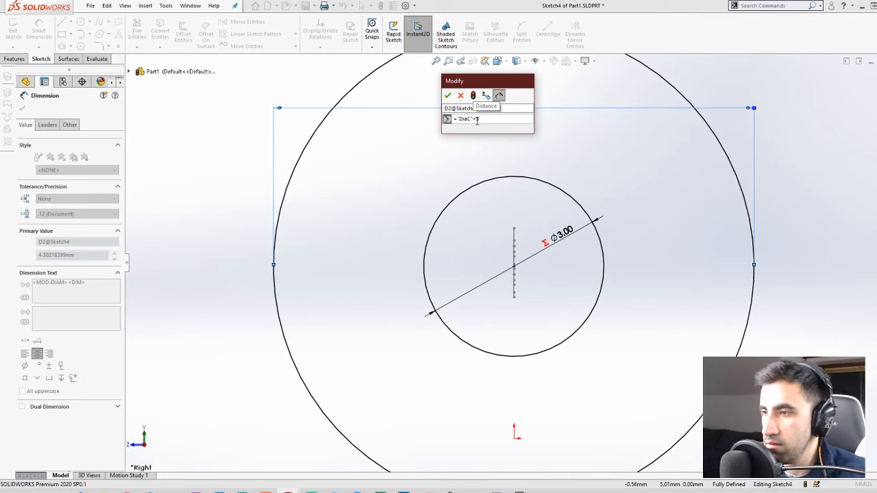
{"action": "key", "text": "Return"}
{"action": "key", "text": "Escape"}
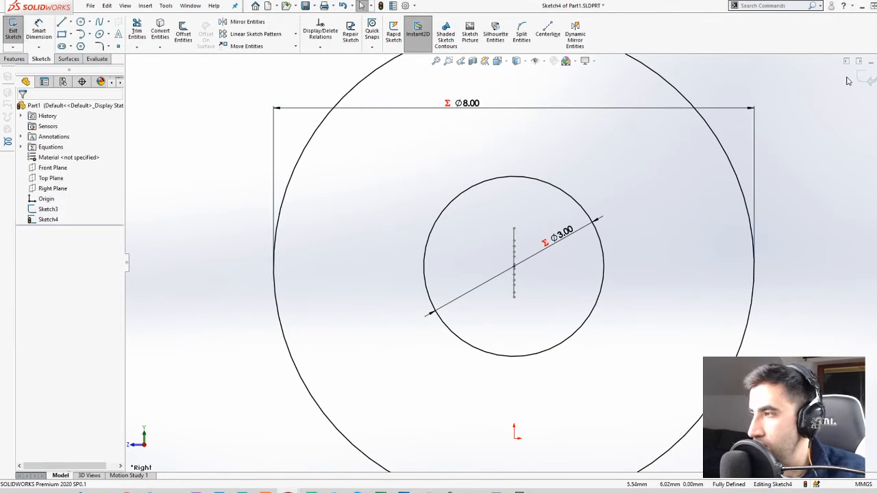
Extrude the two-circle sketch as a 30 mm long blind boss that passes around the serpentine profile
{"action": "key", "text": "f"}
{"action": "left_click", "coordinate": [15, 59]}
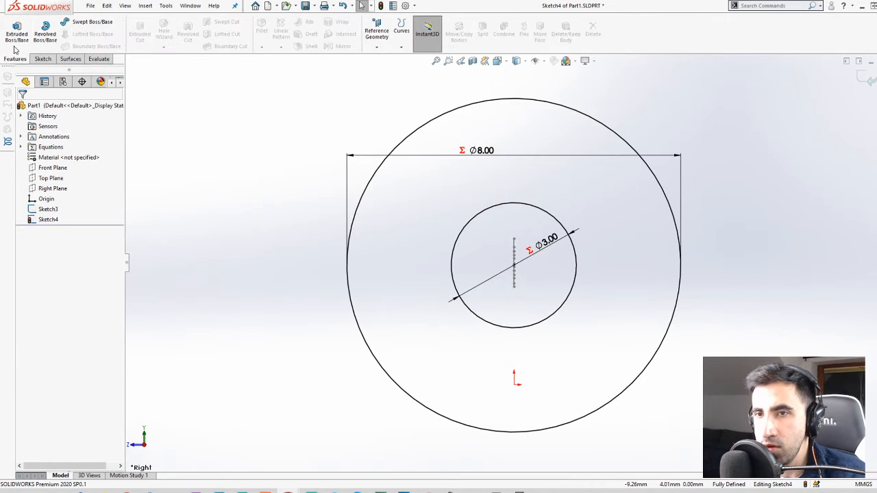
{"action": "left_click", "coordinate": [16, 31]}
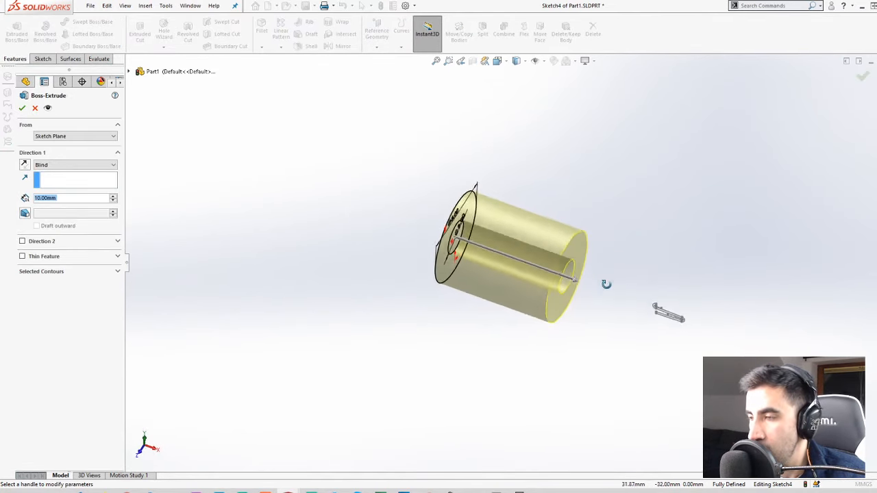
{"action": "left_click_drag", "start_coordinate": [578, 283], "coordinate": [788, 346]}
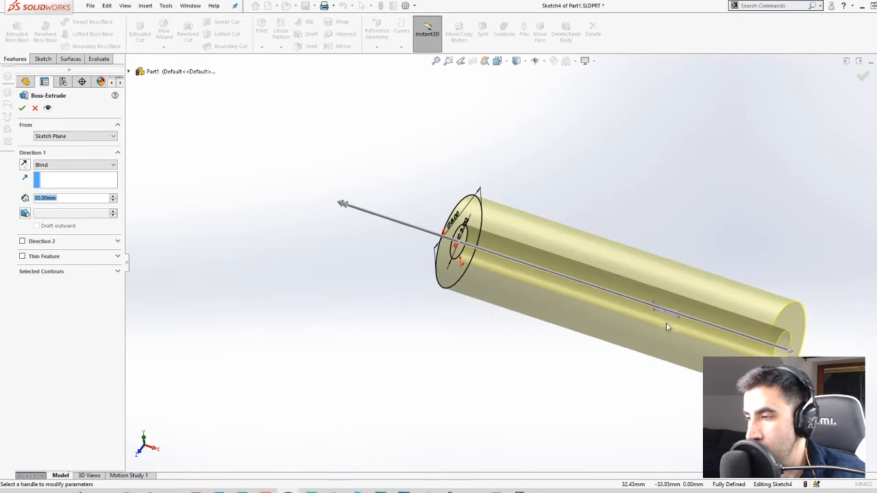
{"action": "left_click", "coordinate": [20, 110]}
Start a Wrap feature with Sketch3 as the source and the tube's inner cylindrical face as the target
{"action": "scroll", "coordinate": [705, 311], "scroll_direction": "down", "scroll_amount": 4}
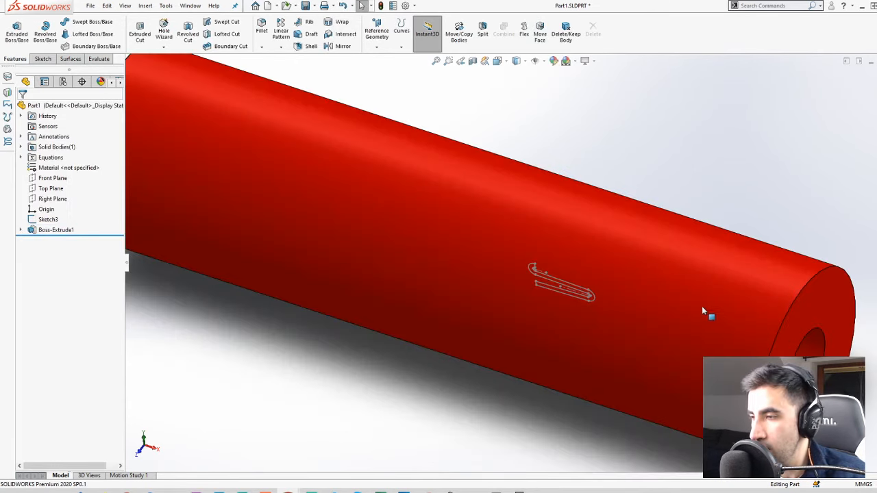
{"action": "middle_click_drag", "start_coordinate": [704, 309], "coordinate": [733, 255]}
{"action": "key", "text": "f"}
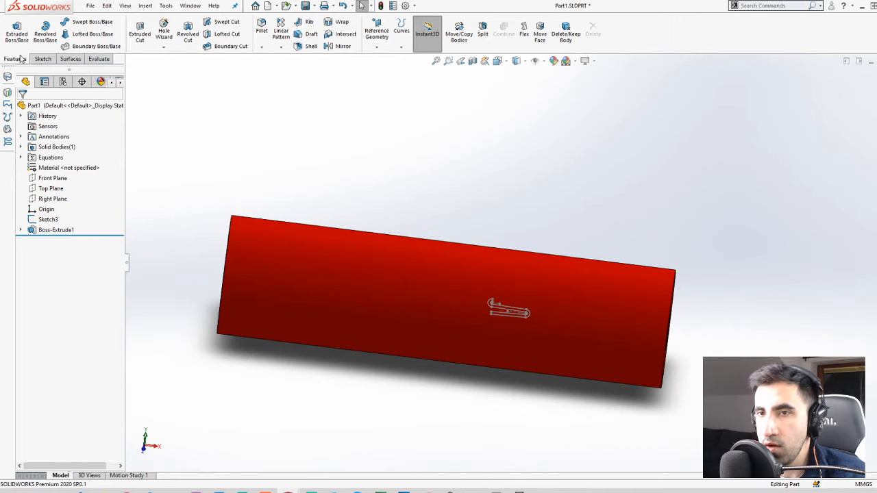
{"action": "left_click", "coordinate": [340, 23]}
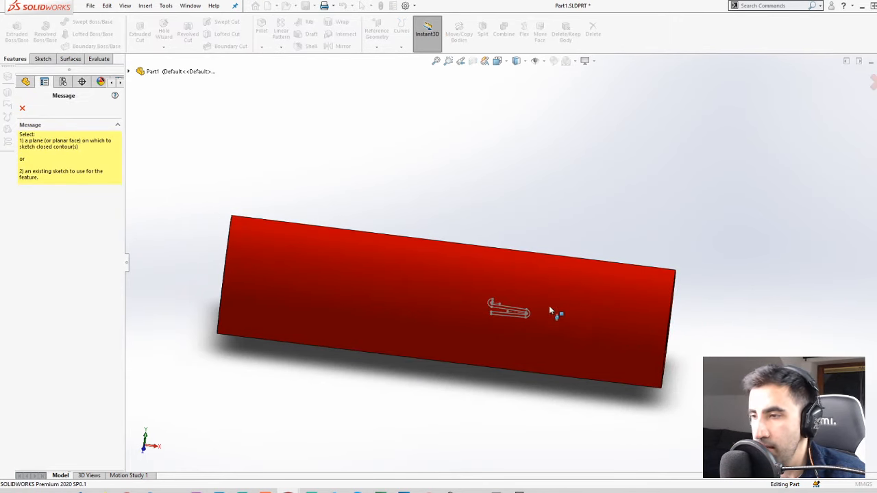
{"action": "scroll", "coordinate": [549, 310], "scroll_direction": "down", "scroll_amount": 3}
{"action": "left_click", "coordinate": [444, 281]}
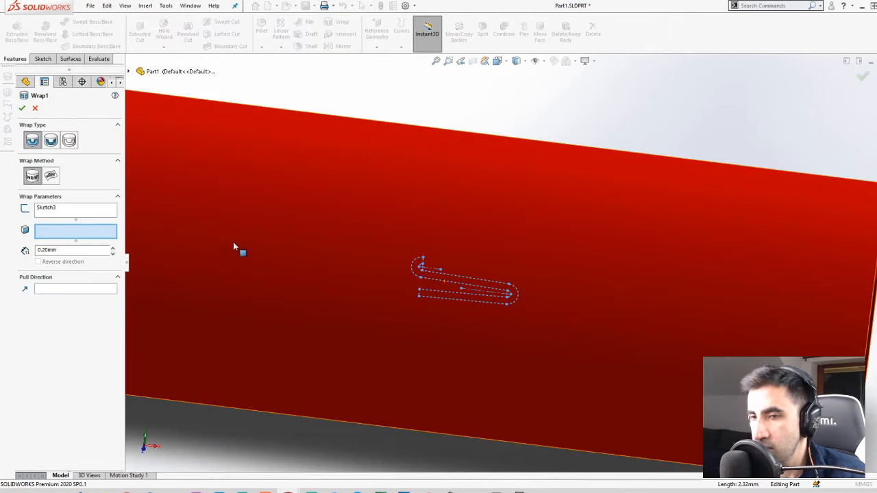
{"action": "key", "text": "f"}
{"action": "middle_click_drag", "start_coordinate": [718, 339], "coordinate": [714, 302]}
{"action": "scroll", "coordinate": [658, 298], "scroll_direction": "down", "scroll_amount": 3}
{"action": "left_click", "coordinate": [548, 263]}
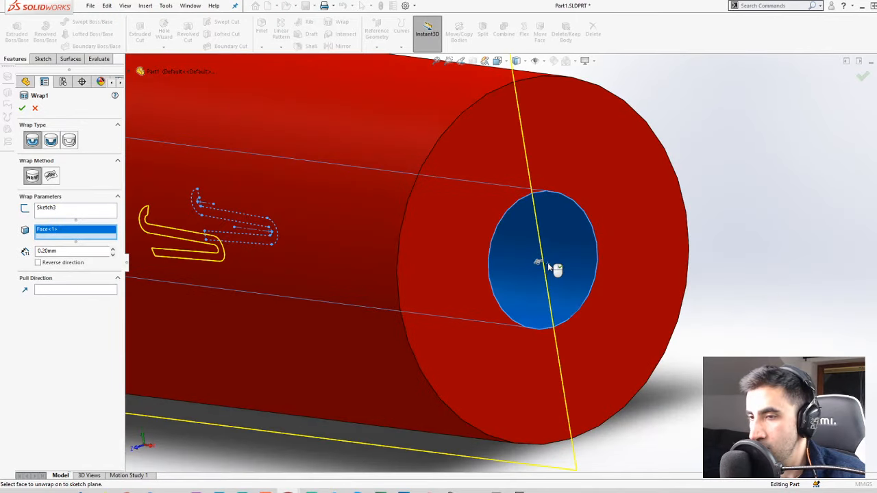
{"action": "scroll", "coordinate": [513, 258], "scroll_direction": "up", "scroll_amount": 2}
{"action": "middle_click_drag", "start_coordinate": [513, 257], "coordinate": [199, 278]}
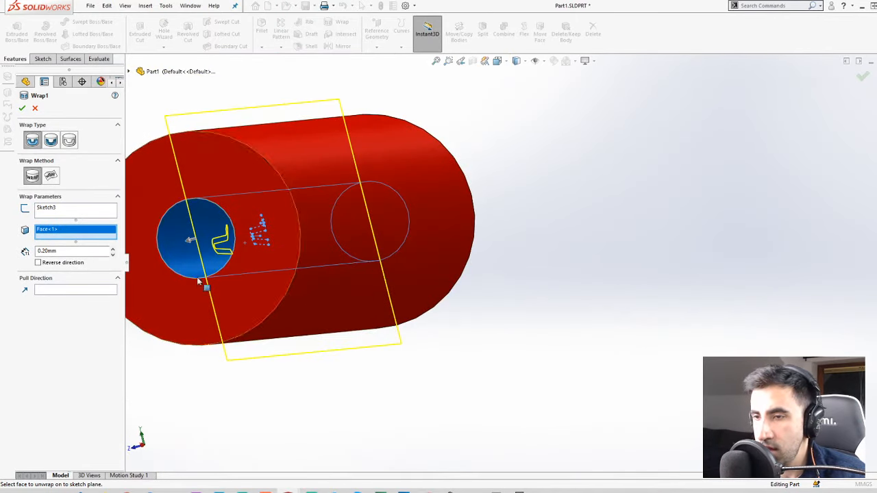
{"action": "scroll", "coordinate": [174, 237], "scroll_direction": "down", "scroll_amount": 3}
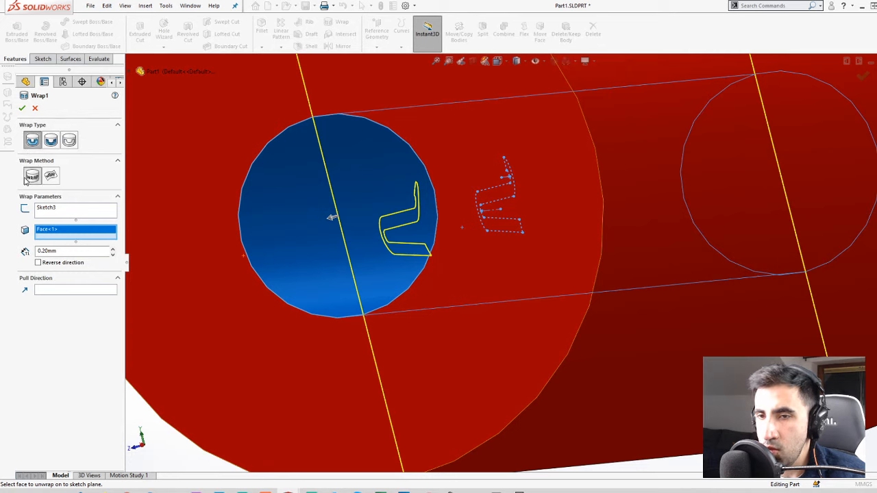
Set the wrap thickness to 0.3 mm and create the embossed profile on the bore's inner face
{"action": "double_click", "coordinate": [66, 254]}
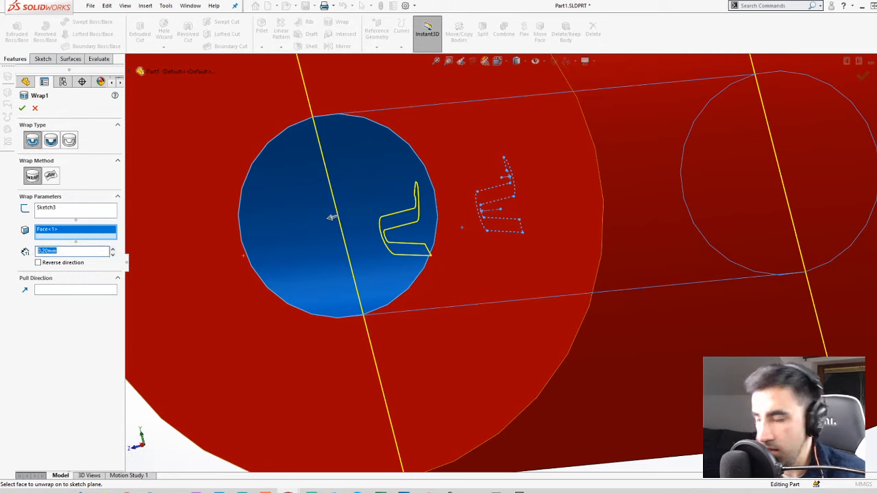
{"action": "type", "text": "0.3"}
{"action": "key", "text": "Return"}
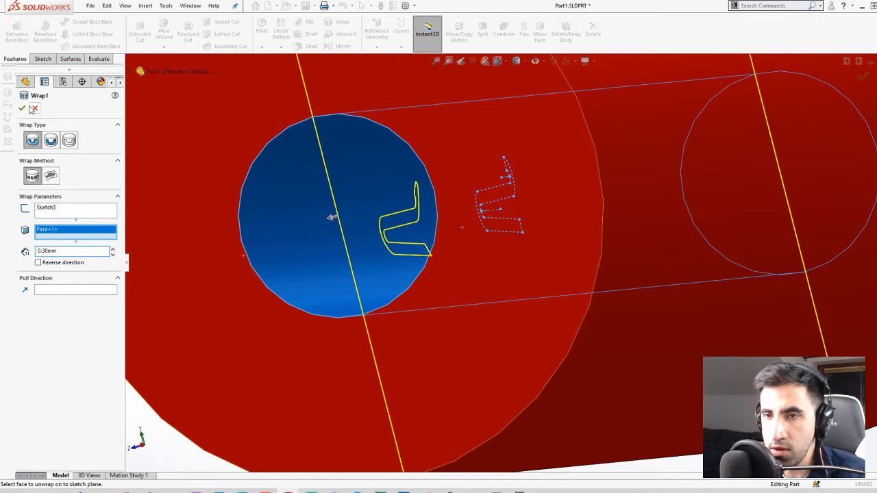
{"action": "left_click", "coordinate": [22, 108]}
{"action": "scroll", "coordinate": [408, 320], "scroll_direction": "up", "scroll_amount": 3}
{"action": "middle_click_drag", "start_coordinate": [752, 231], "coordinate": [619, 222]}
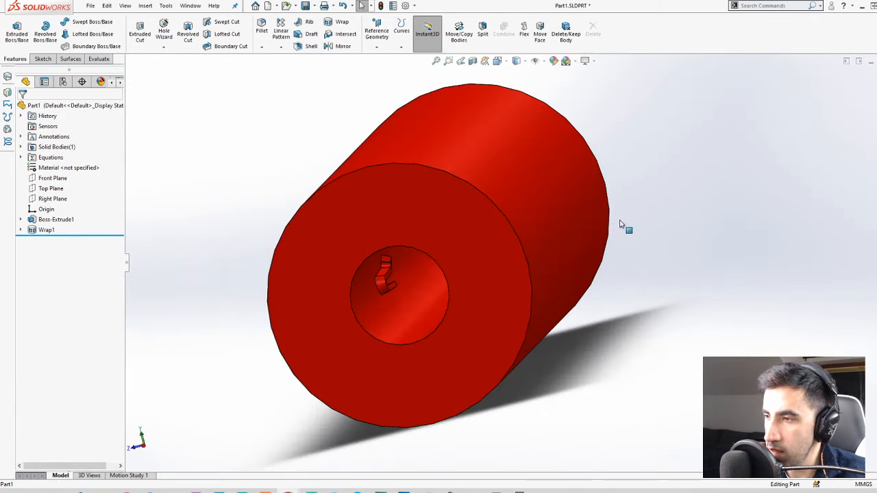
Start a sketch on the tube's end face and convert its outer and bore edges into sketch entities
{"action": "left_click", "coordinate": [439, 218]}
{"action": "left_click", "coordinate": [478, 192]}
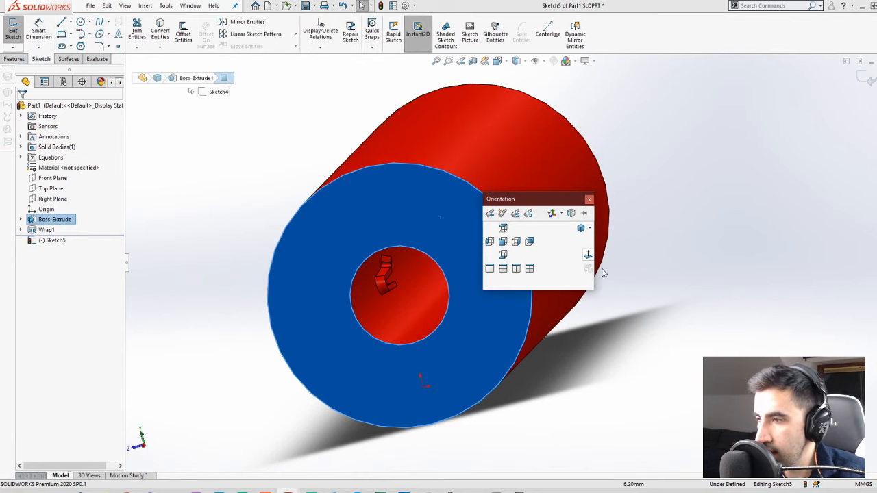
{"action": "left_click", "coordinate": [160, 33]}
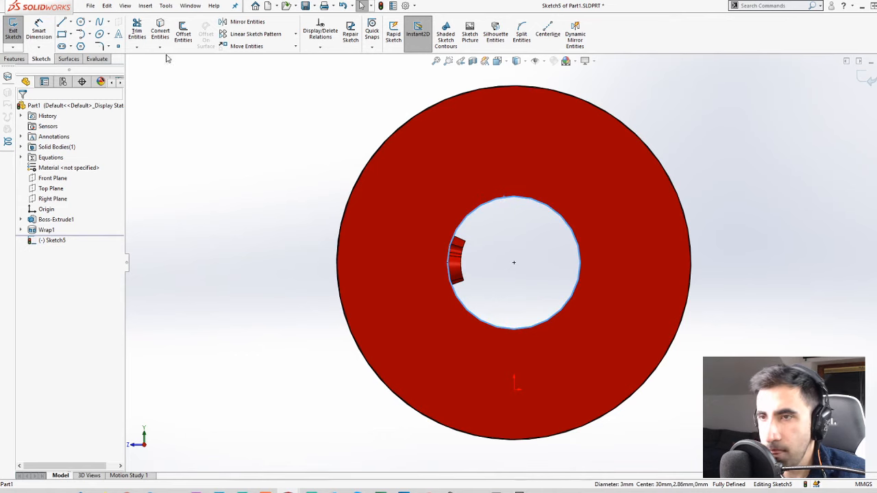
{"action": "left_click", "coordinate": [160, 31]}
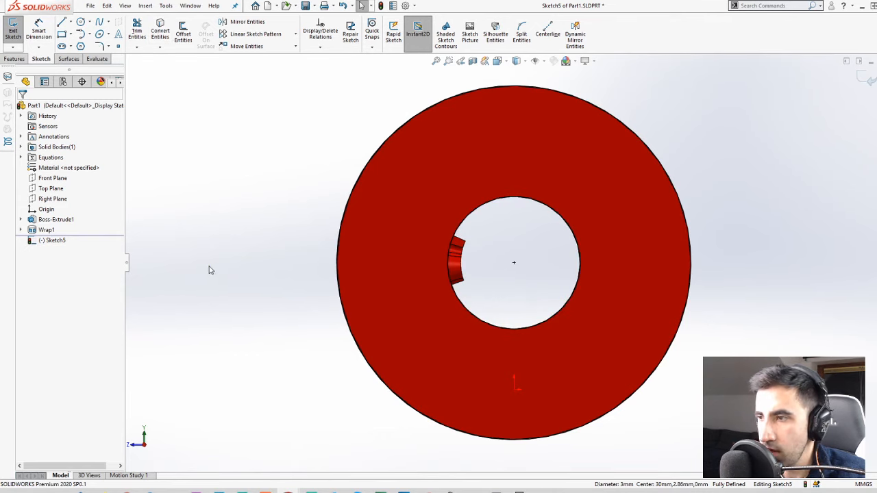
Cut-extrude the converted circles 30 mm blind through the tube to leave only the wrapped serpentine body
{"action": "left_click", "coordinate": [12, 59]}
{"action": "left_click", "coordinate": [140, 34]}
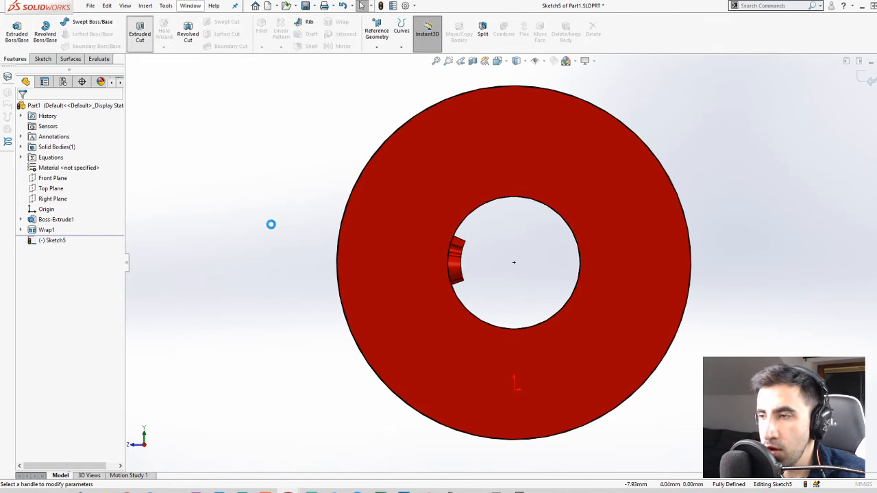
{"action": "middle_click_drag", "start_coordinate": [592, 226], "coordinate": [579, 307]}
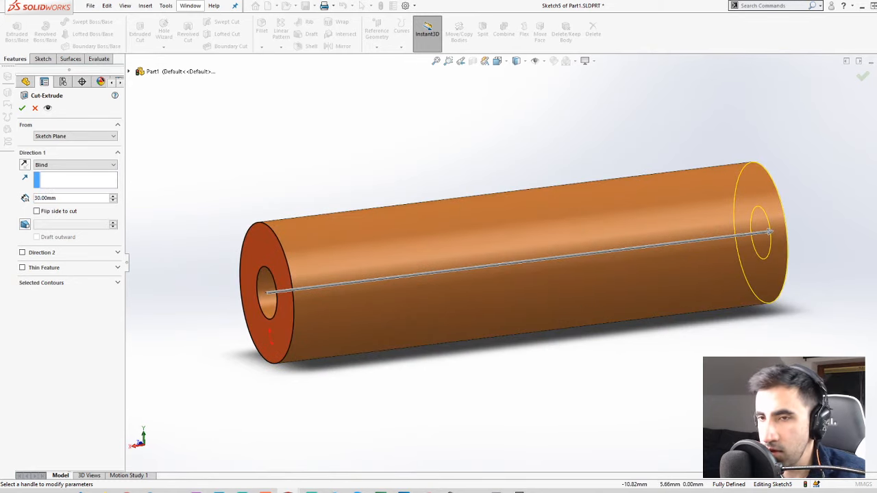
{"action": "left_click", "coordinate": [22, 108]}
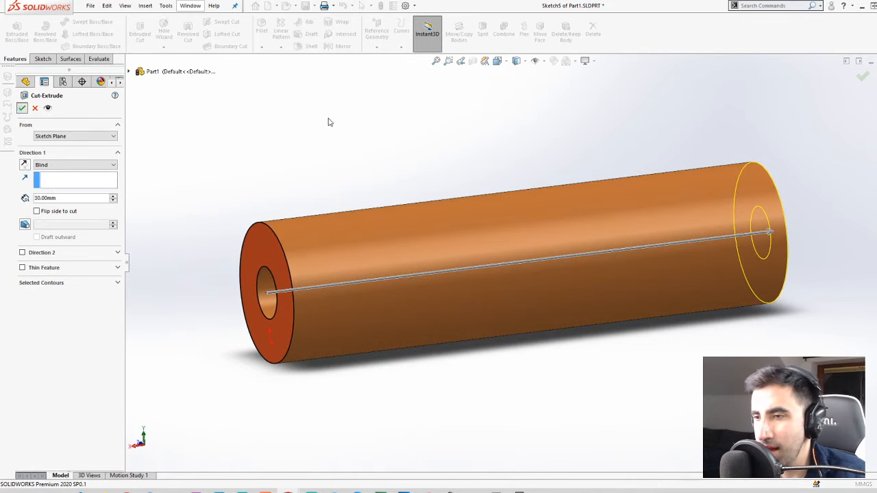
Start a circular pattern of bodies with the serpentine body as the one to repeat
{"action": "scroll", "coordinate": [513, 318], "scroll_direction": "down", "scroll_amount": 6}
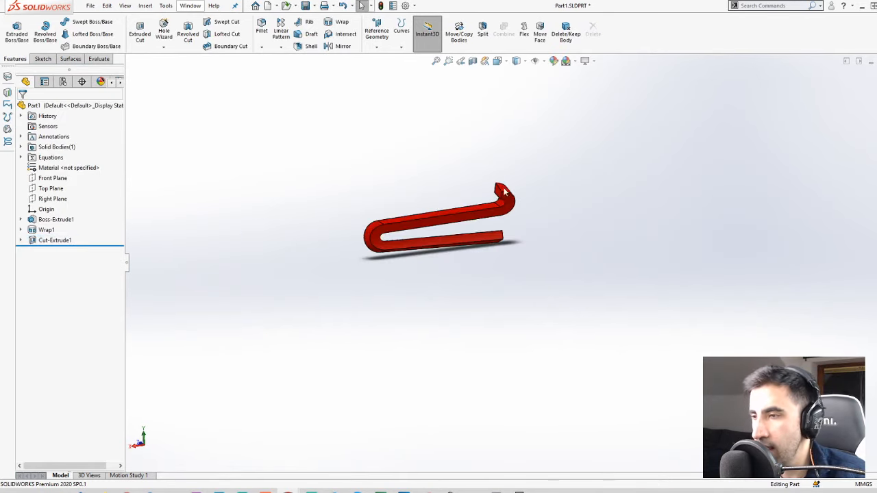
{"action": "middle_click_drag", "start_coordinate": [417, 307], "coordinate": [482, 303]}
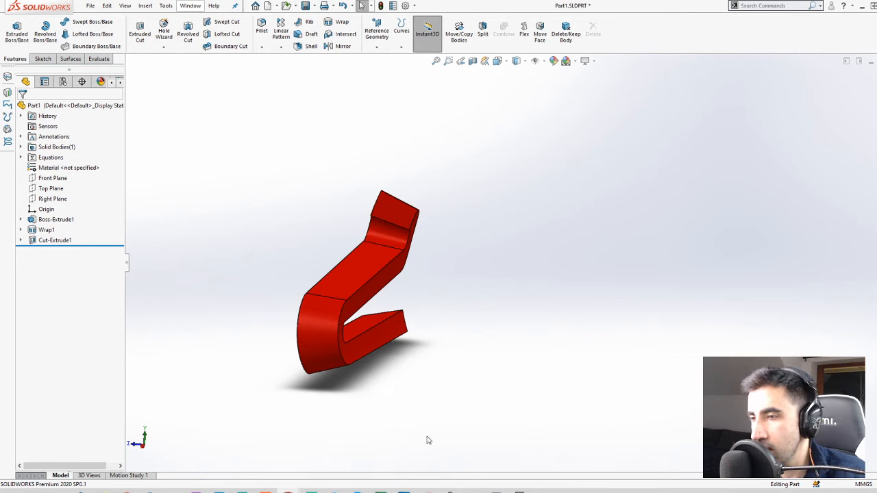
{"action": "left_click", "coordinate": [280, 46]}
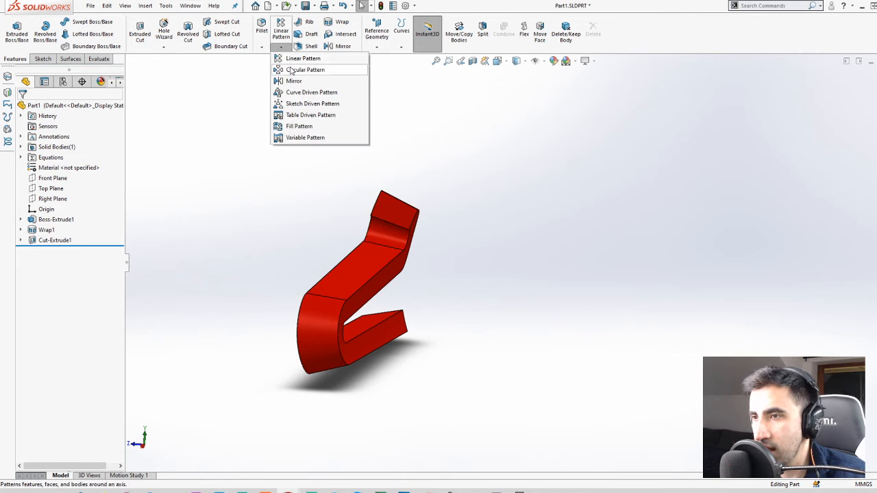
{"action": "left_click", "coordinate": [291, 68]}
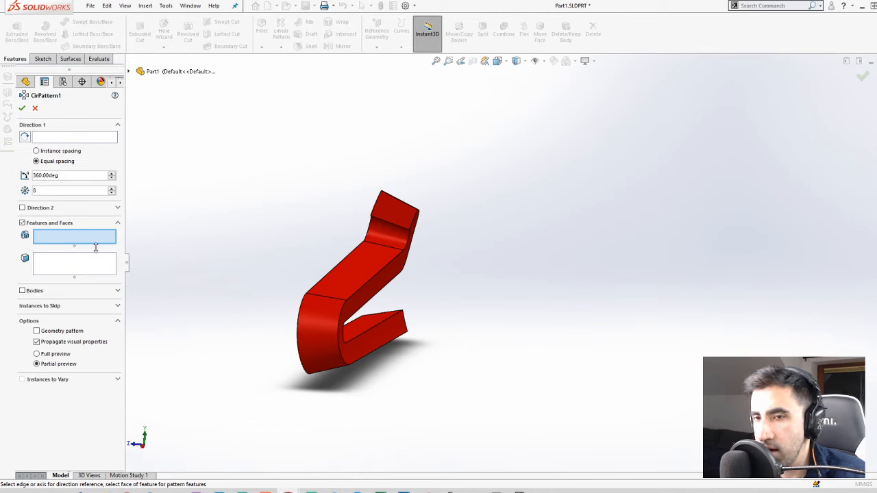
{"action": "left_click", "coordinate": [23, 292]}
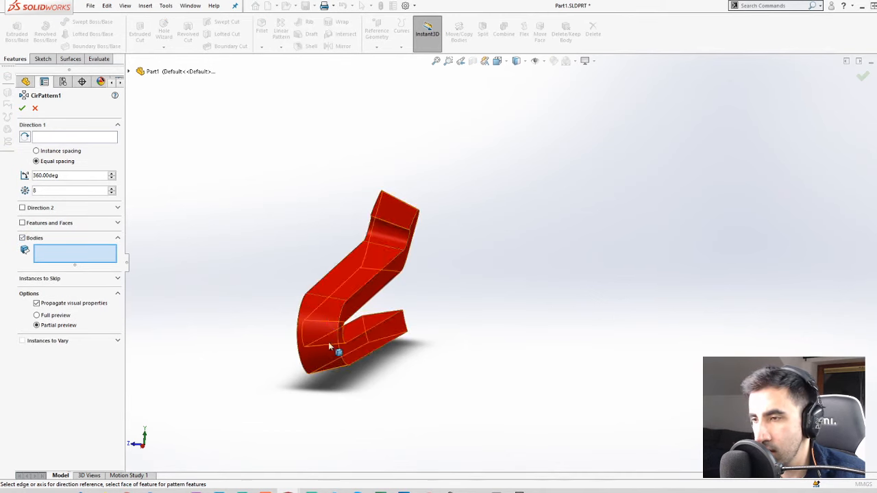
{"action": "left_click", "coordinate": [387, 273]}
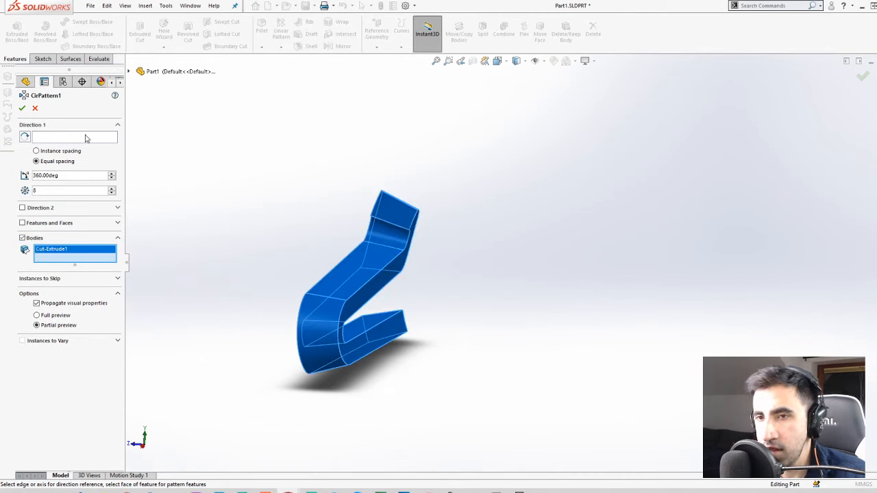
Pattern the serpentine body around its curved face with 10 equally spaced instances over 360 degrees
{"action": "left_click", "coordinate": [45, 138]}
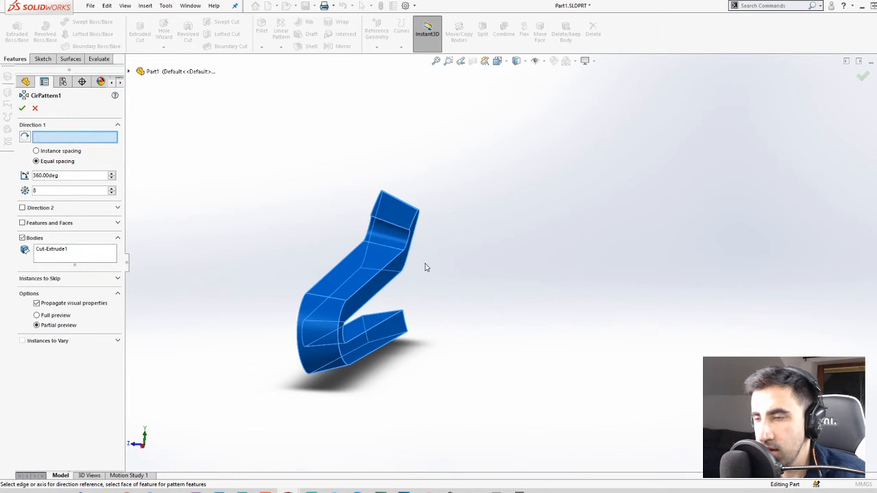
{"action": "left_click", "coordinate": [388, 293]}
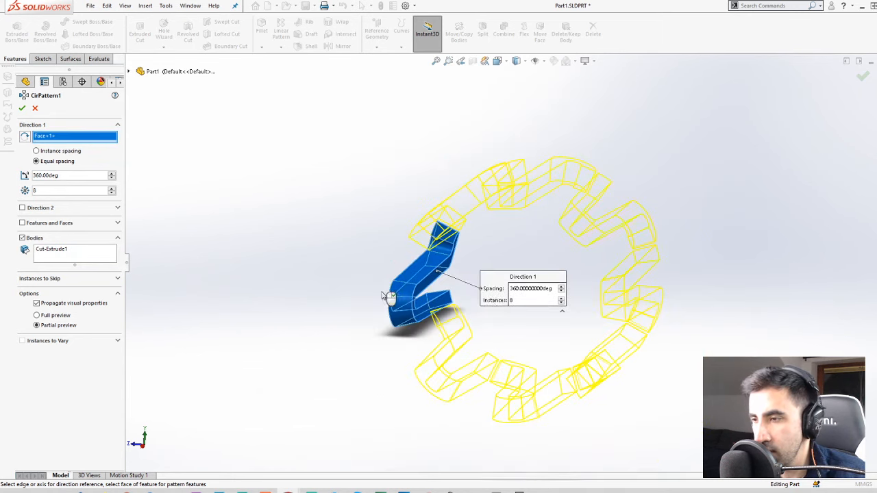
{"action": "middle_click_drag", "start_coordinate": [388, 296], "coordinate": [397, 274]}
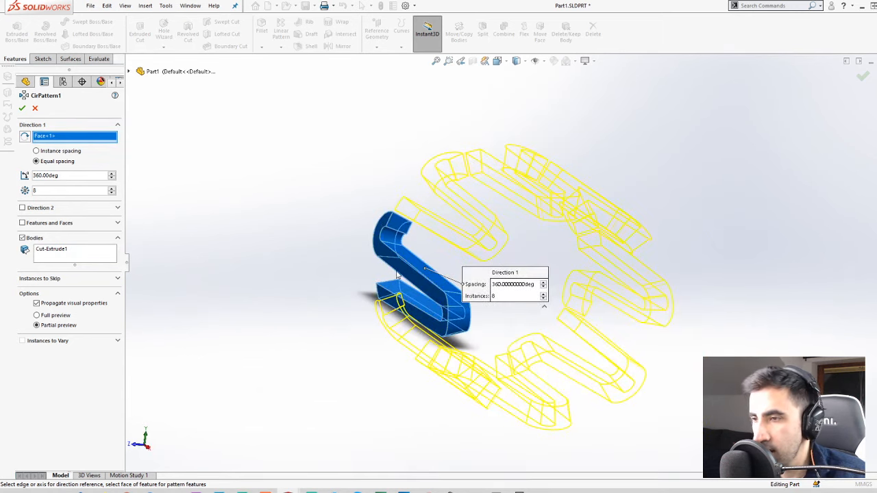
{"action": "left_click", "coordinate": [110, 189]}
{"action": "left_click", "coordinate": [111, 190]}
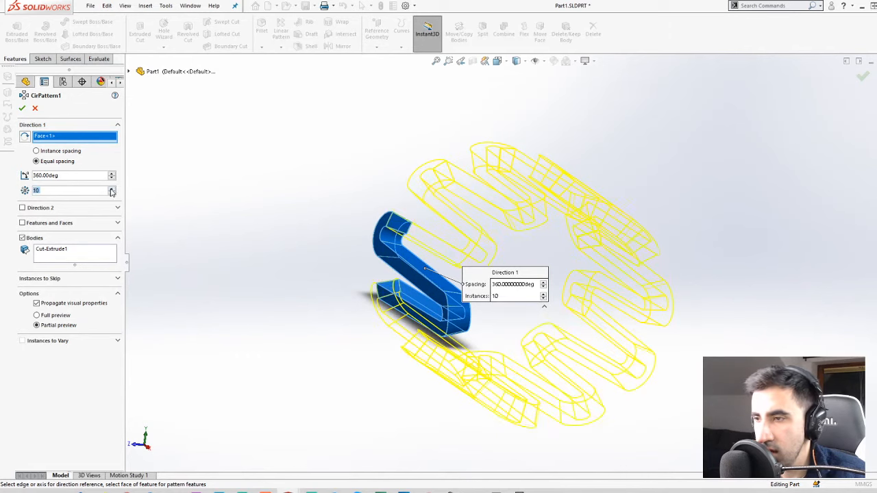
{"action": "left_click", "coordinate": [22, 109]}
Combine the original serpentine body and all its patterned copies into one solid using the Add operation
{"action": "middle_click_drag", "start_coordinate": [636, 313], "coordinate": [560, 228]}
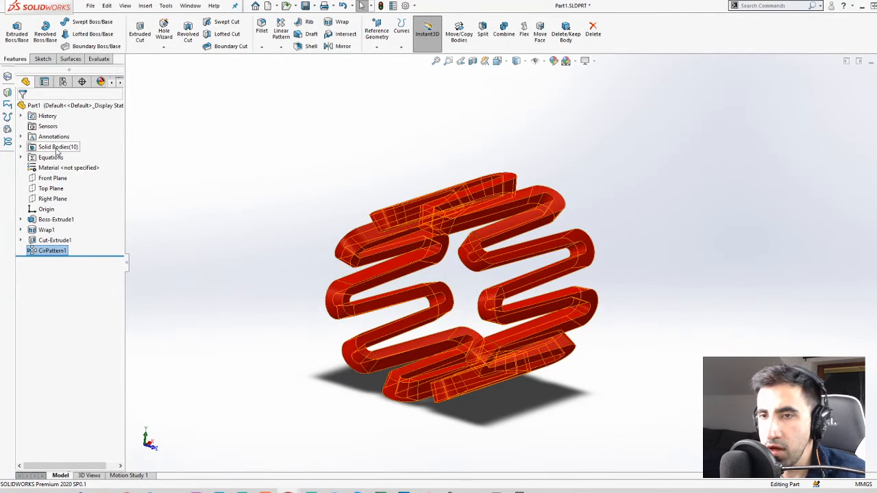
{"action": "left_click", "coordinate": [58, 146]}
{"action": "left_click", "coordinate": [20, 146]}
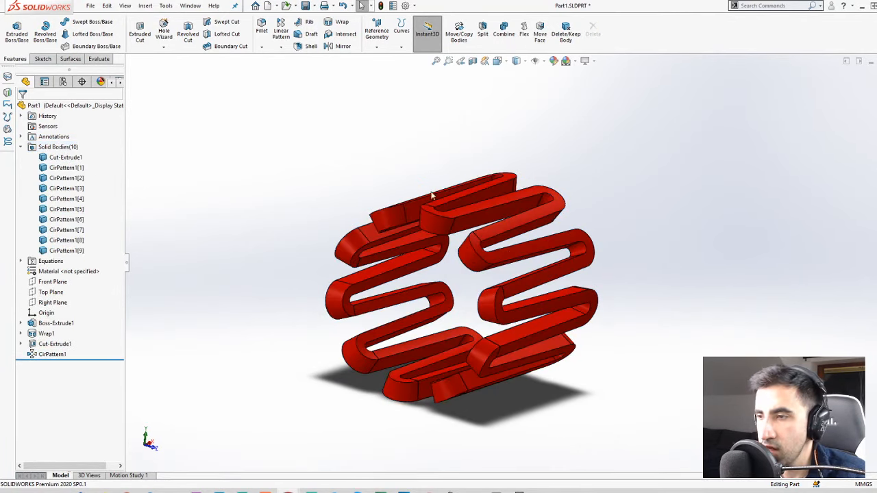
{"action": "left_click", "coordinate": [65, 209]}
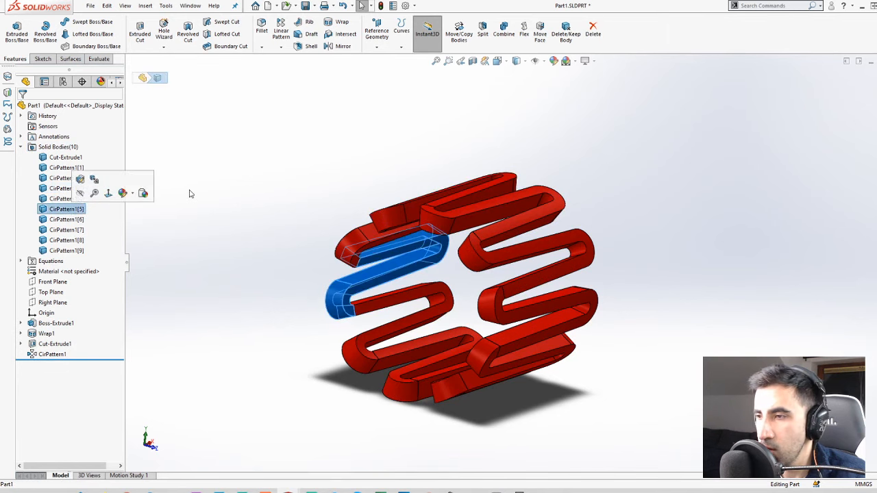
{"action": "left_click", "coordinate": [190, 194]}
{"action": "left_click", "coordinate": [503, 31]}
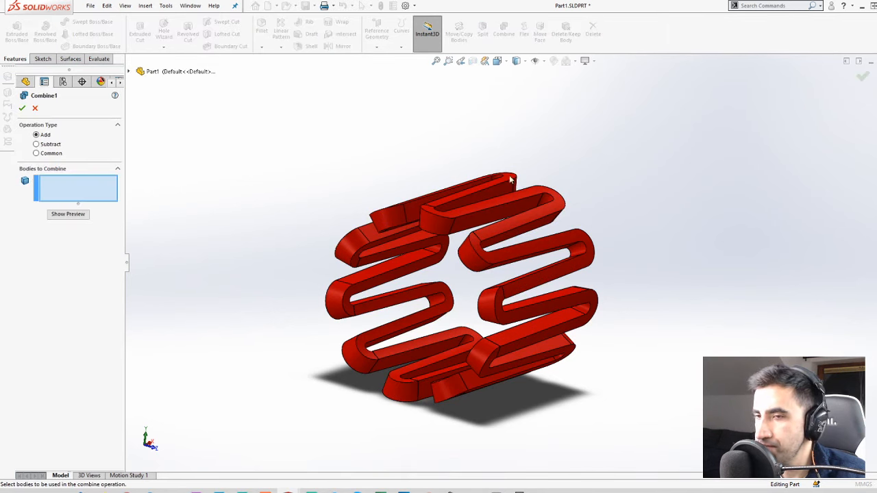
{"action": "left_click_drag", "start_coordinate": [689, 126], "coordinate": [253, 445]}
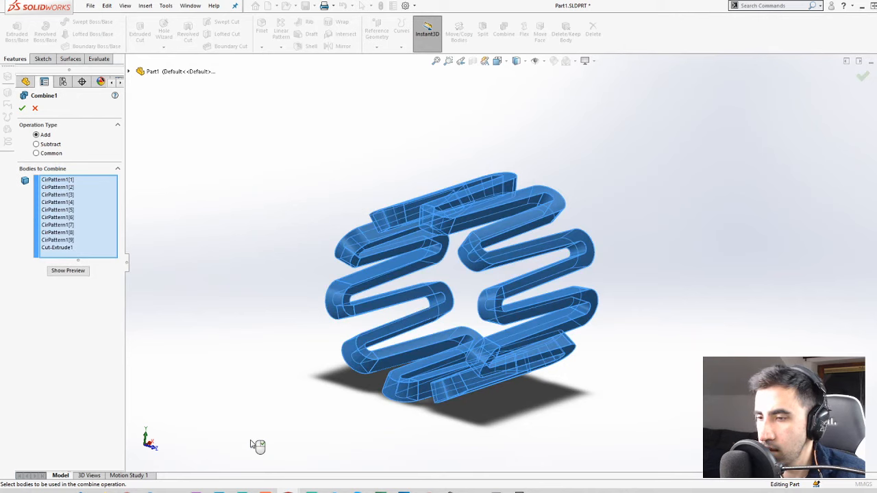
{"action": "right_click", "coordinate": [255, 445]}
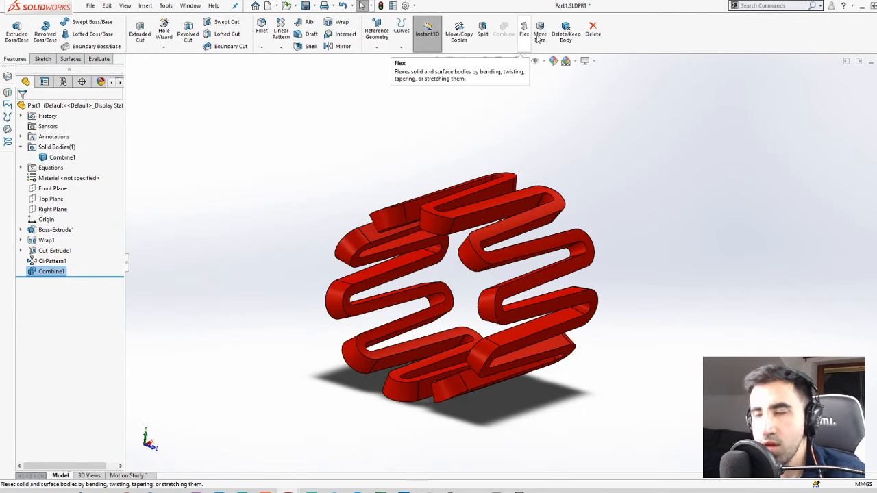
Search the available commands for Combine
{"action": "left_click", "coordinate": [780, 6]}
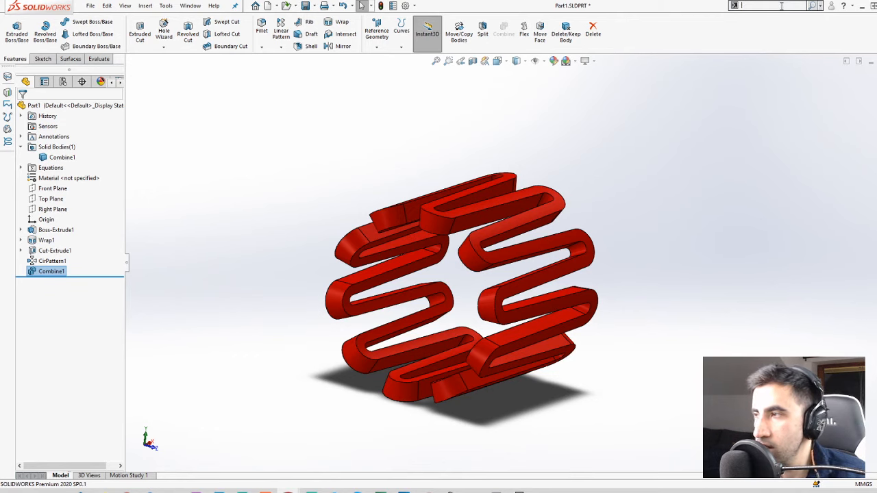
{"action": "type", "text": "combine"}
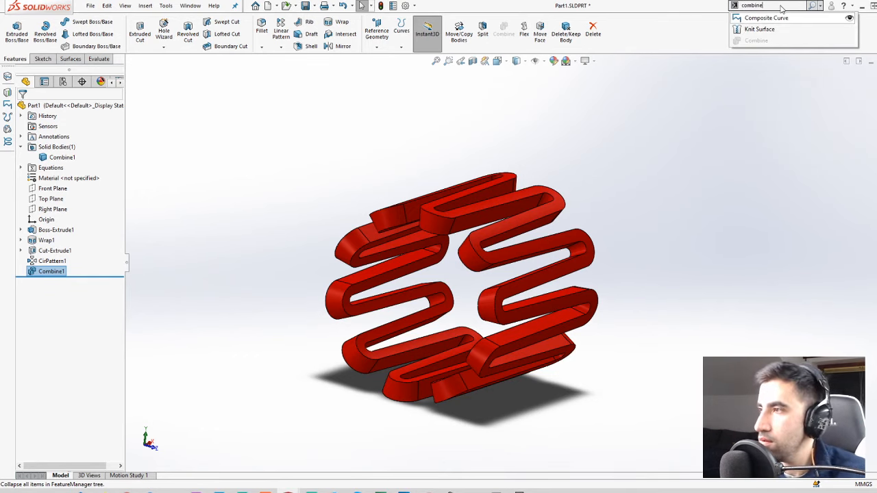
{"action": "key", "text": "BackSpace"}
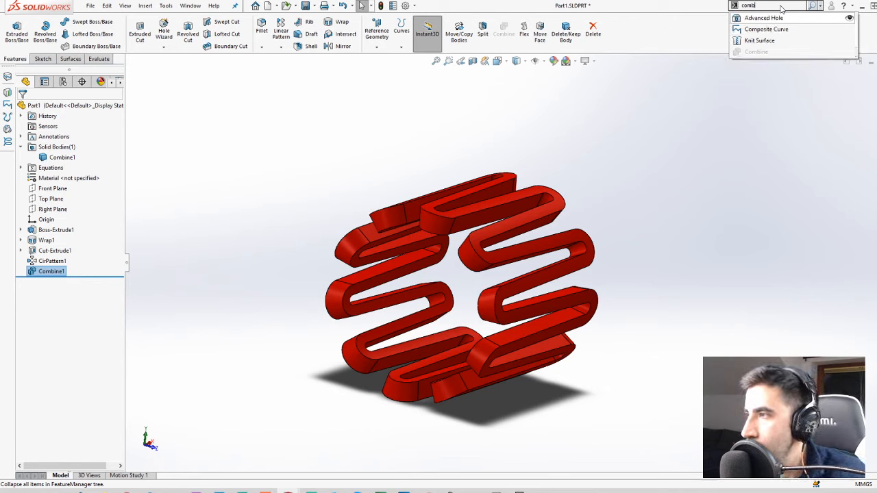
{"action": "key", "text": "Escape"}
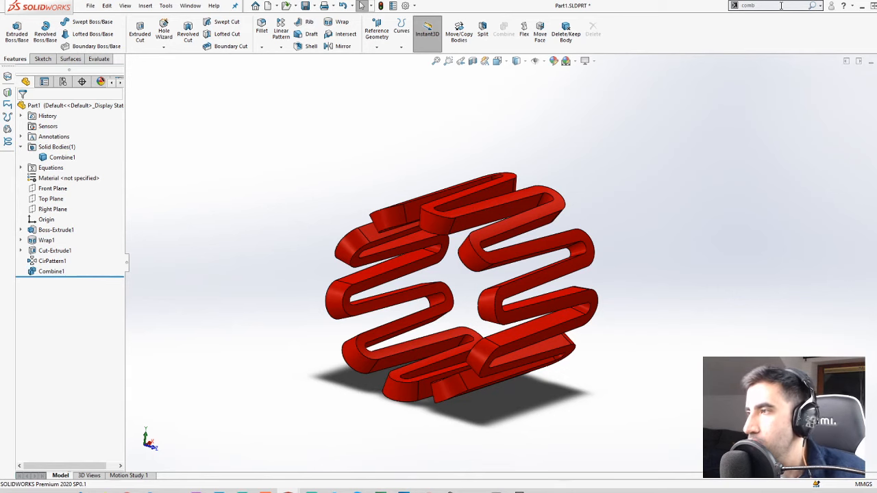
{"action": "left_click", "coordinate": [768, 5]}
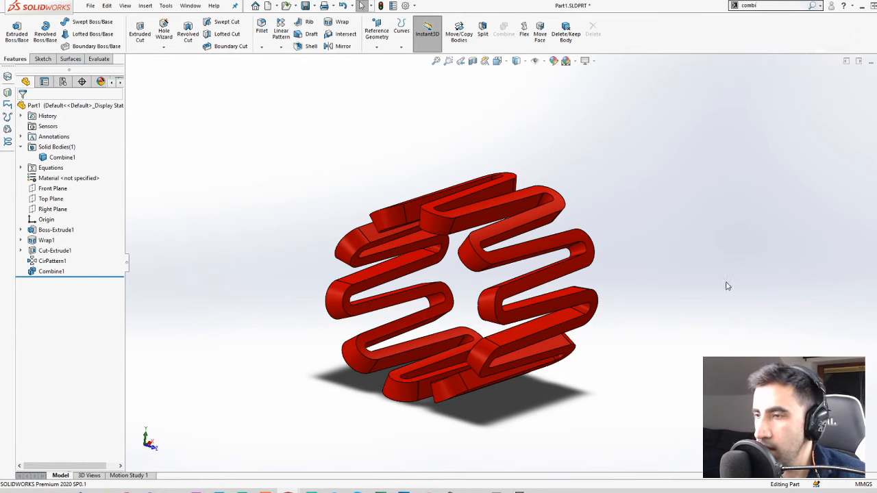
Set the global variable "DiaC" to 4 in the equations and rebuild the serpentine ring
{"action": "middle_click_drag", "start_coordinate": [629, 236], "coordinate": [580, 254]}
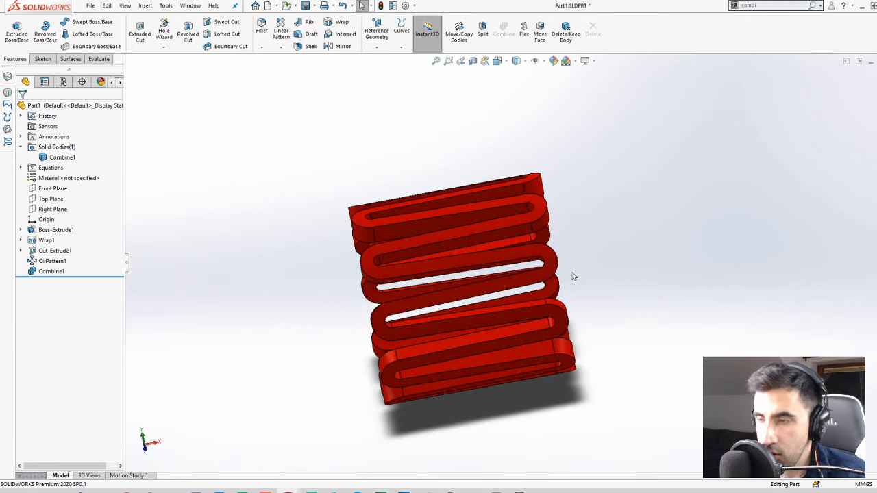
{"action": "key", "text": "e"}
{"action": "left_click", "coordinate": [239, 112]}
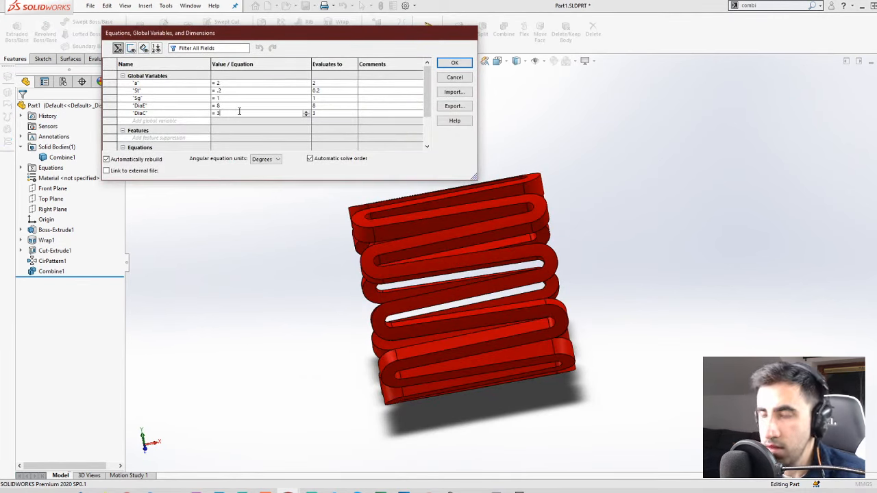
{"action": "key", "text": "BackSpace"}
{"action": "type", "text": "4"}
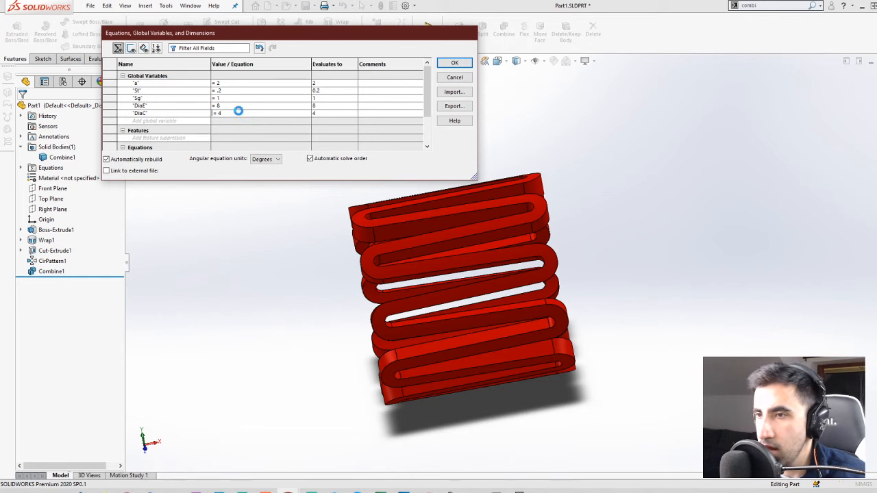
{"action": "key", "text": "Return"}
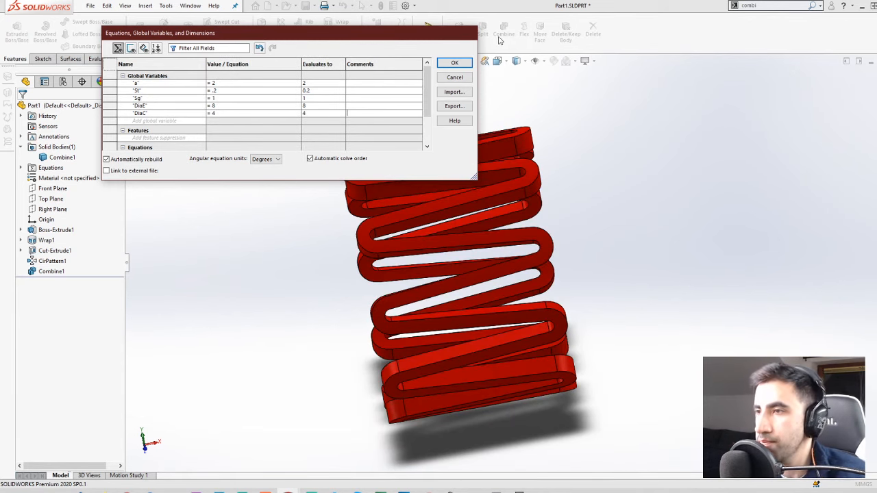
{"action": "left_click", "coordinate": [454, 62]}
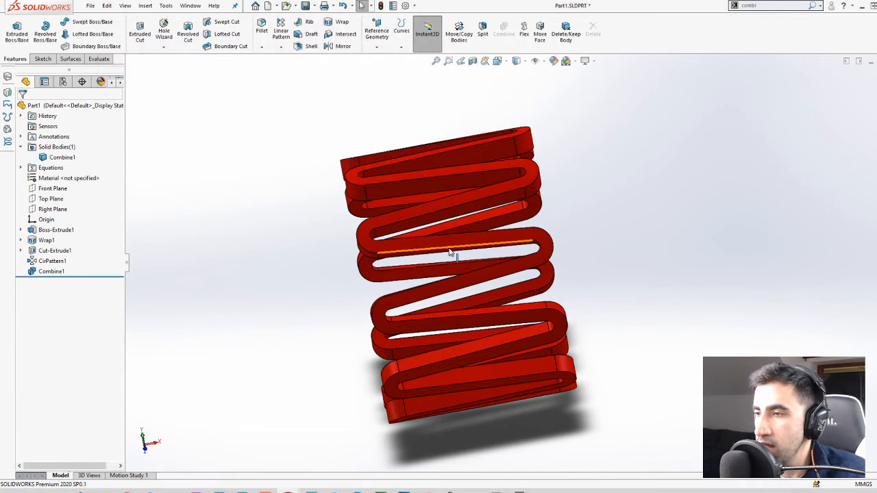
Check the dimensions of the wrap feature's sketch in a view normal to it, and exit without changes
{"action": "middle_click_drag", "start_coordinate": [450, 252], "coordinate": [513, 272]}
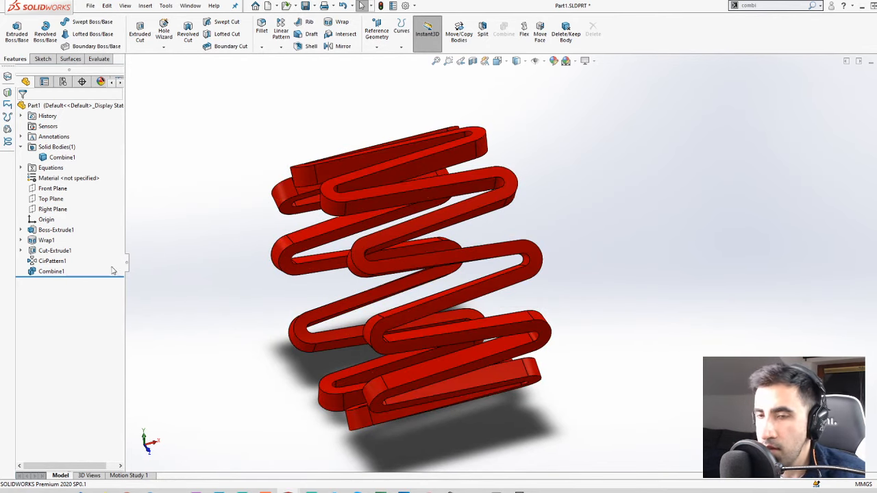
{"action": "left_click", "coordinate": [21, 241]}
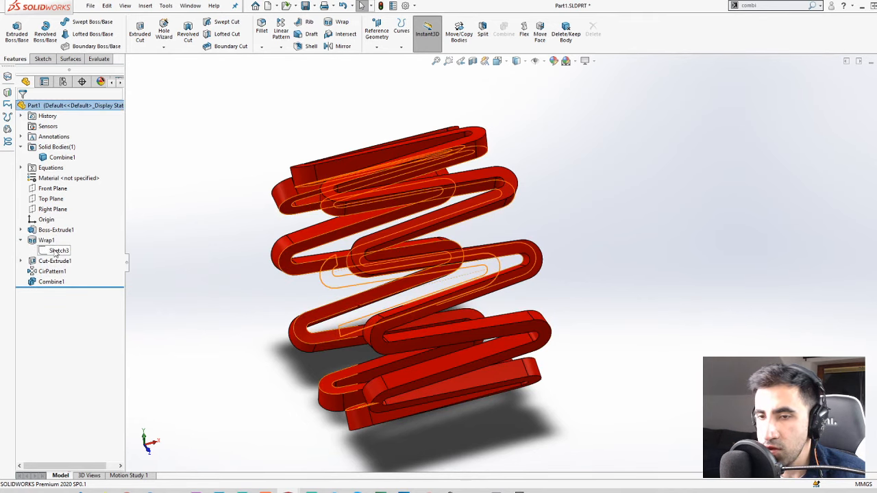
{"action": "left_click", "coordinate": [58, 250]}
{"action": "left_click", "coordinate": [63, 222]}
{"action": "key", "text": "space"}
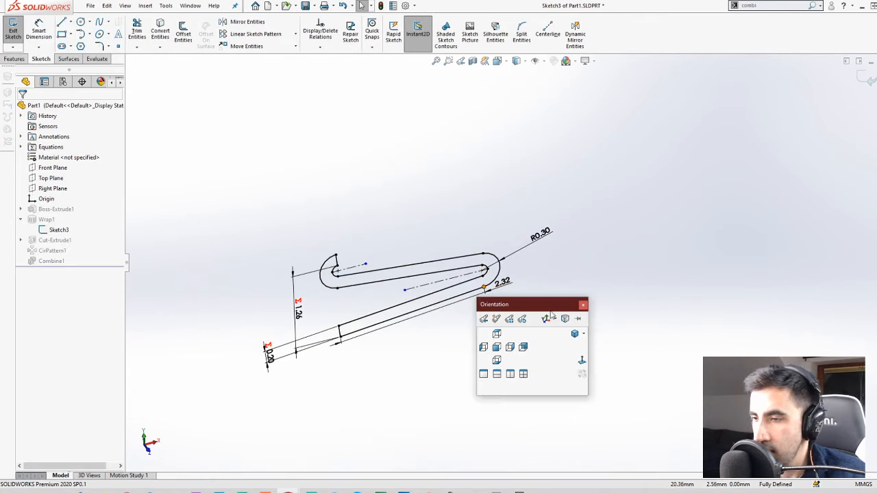
{"action": "left_click", "coordinate": [579, 362]}
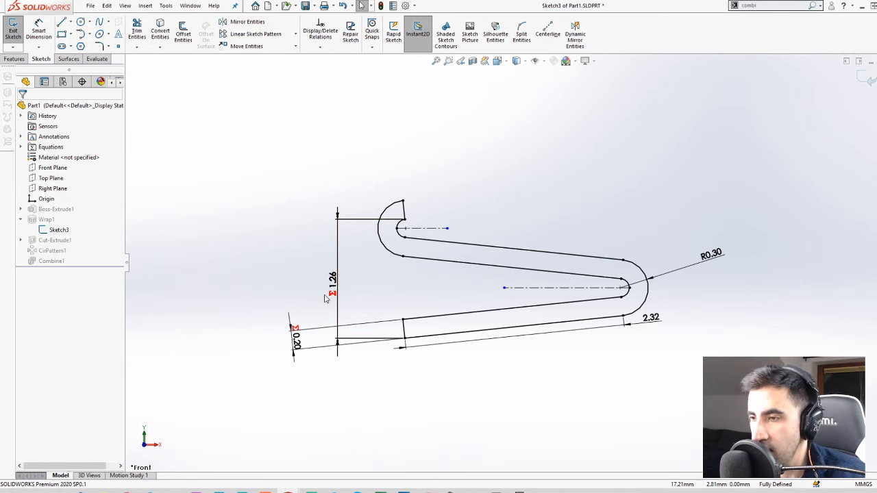
{"action": "left_click", "coordinate": [867, 78]}
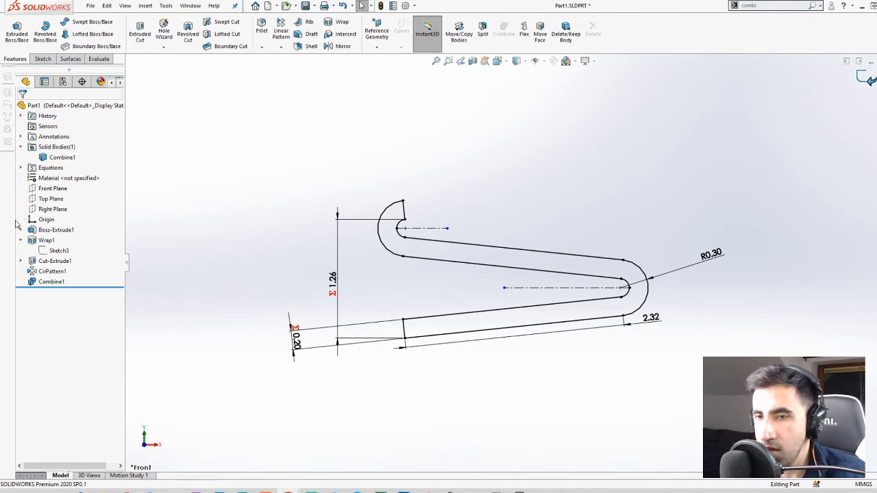
Compare the two circle diameters in the base extrusion's sketch with the rebuilt ring
{"action": "left_click", "coordinate": [21, 230]}
{"action": "left_click", "coordinate": [53, 242]}
{"action": "scroll", "coordinate": [528, 306], "scroll_direction": "up", "scroll_amount": 4}
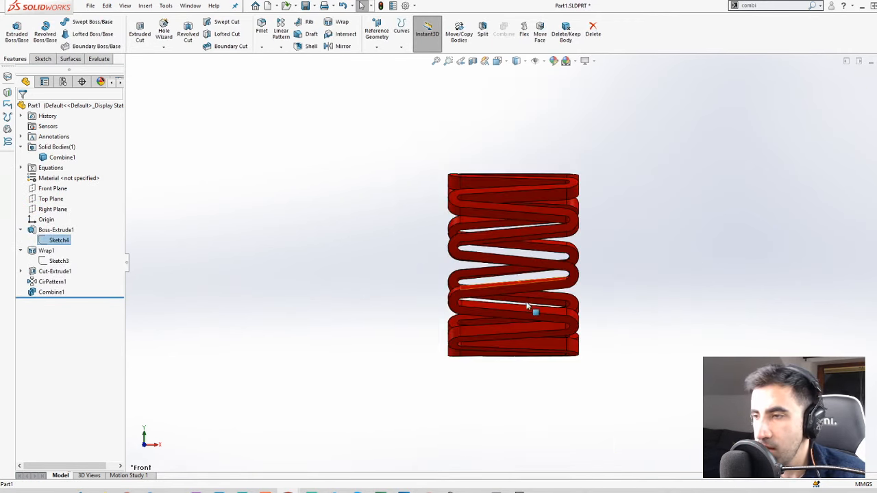
{"action": "middle_click_drag", "start_coordinate": [527, 306], "coordinate": [587, 320]}
{"action": "scroll", "coordinate": [548, 314], "scroll_direction": "up", "scroll_amount": 5}
{"action": "scroll", "coordinate": [348, 327], "scroll_direction": "down", "scroll_amount": 2}
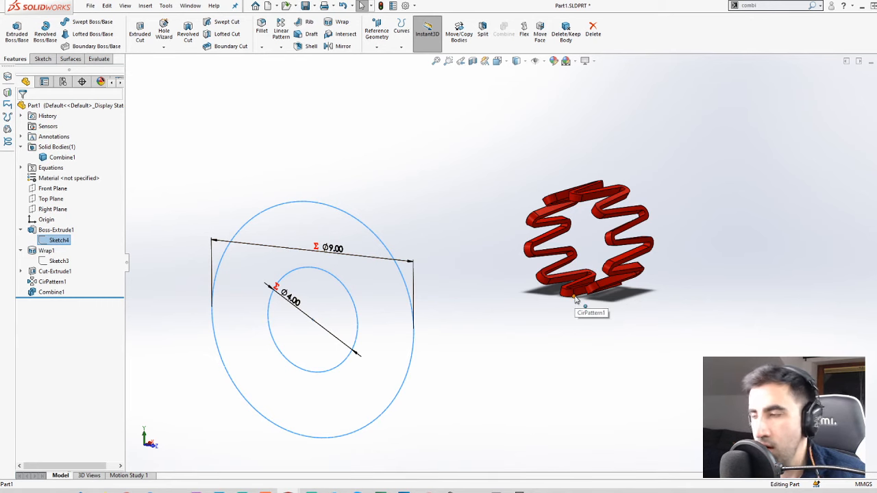
{"action": "left_click", "coordinate": [725, 239]}
Test the ring's expansion by setting the global variable "DiaC" to 5 and 6 in turn in the equations
{"action": "key", "text": "e"}
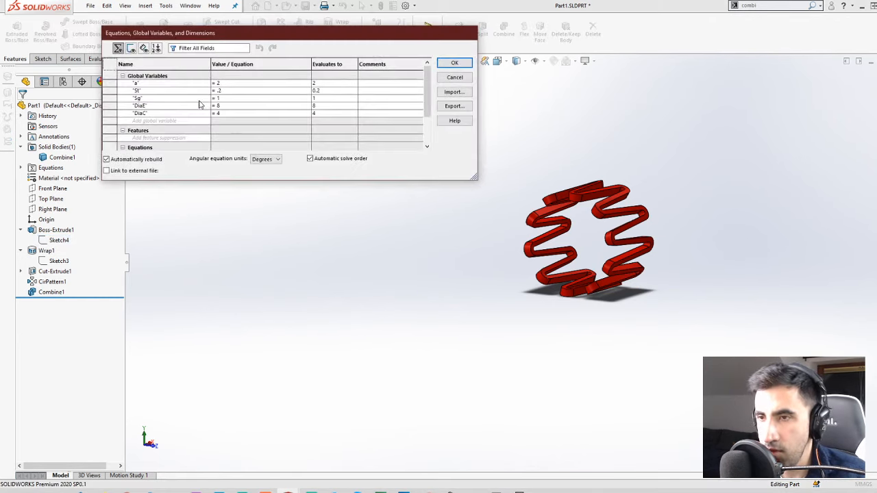
{"action": "left_click", "coordinate": [242, 114]}
{"action": "key", "text": "BackSpace"}
{"action": "type", "text": "5"}
{"action": "key", "text": "Return"}
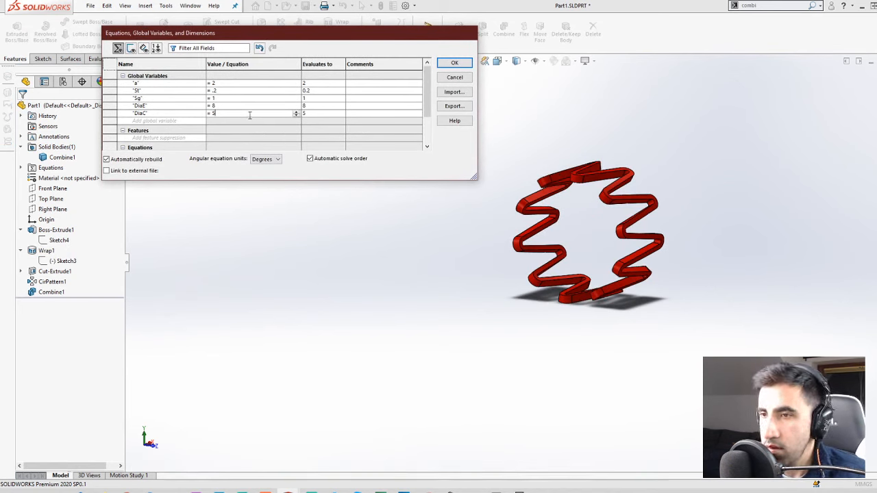
{"action": "key", "text": "BackSpace"}
{"action": "type", "text": "6"}
{"action": "key", "text": "Return"}
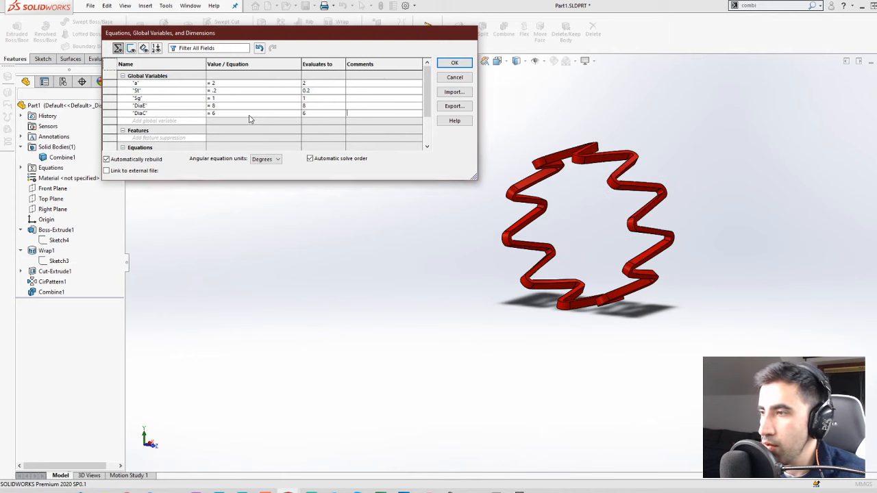
Raise the global variable "DiaC" to 7 and finally 8, accept the equations and inspect the expanded ring all around
{"action": "left_click", "coordinate": [249, 114]}
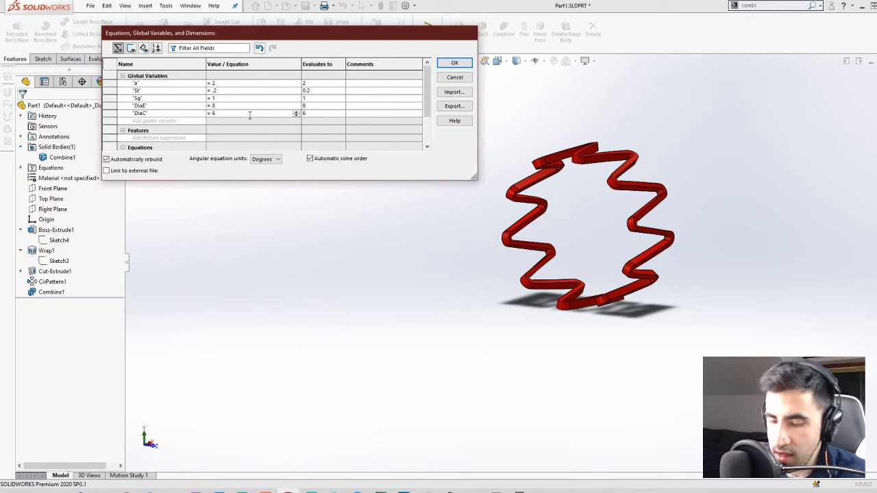
{"action": "key", "text": "BackSpace"}
{"action": "type", "text": "7"}
{"action": "key", "text": "Return"}
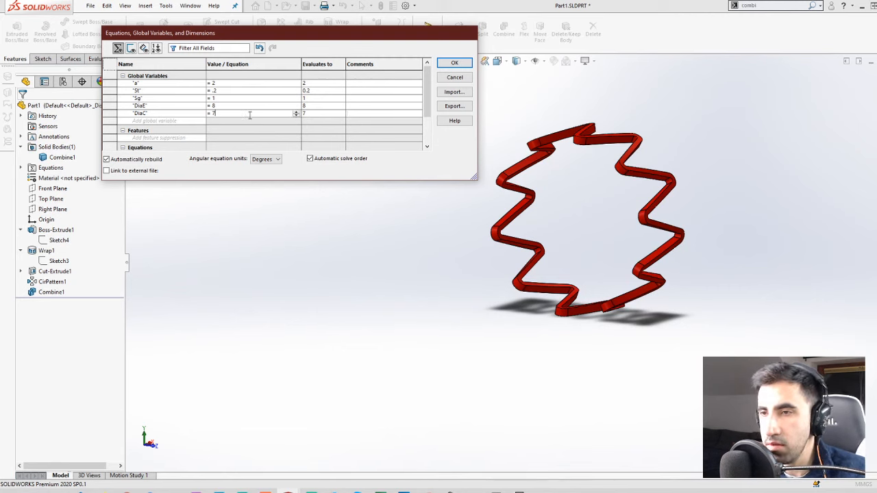
{"action": "key", "text": "BackSpace"}
{"action": "type", "text": "8"}
{"action": "key", "text": "Return"}
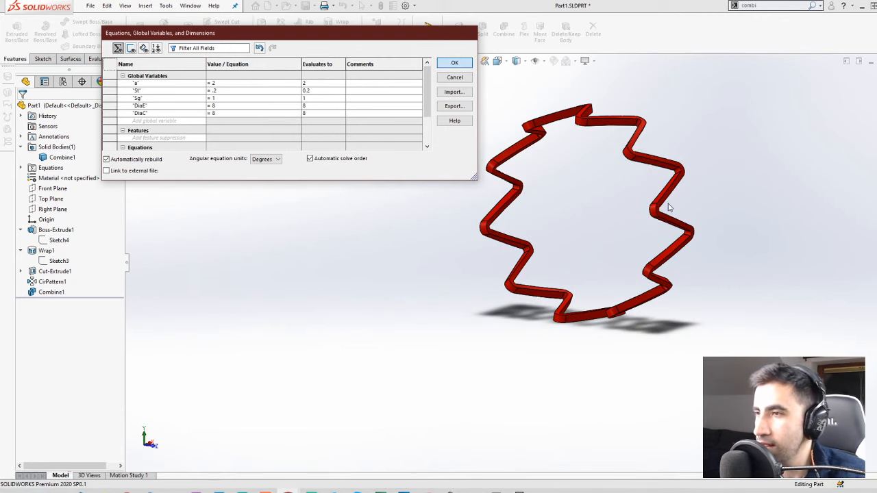
{"action": "key", "text": "Return"}
{"action": "middle_click_drag", "start_coordinate": [665, 206], "coordinate": [560, 305]}
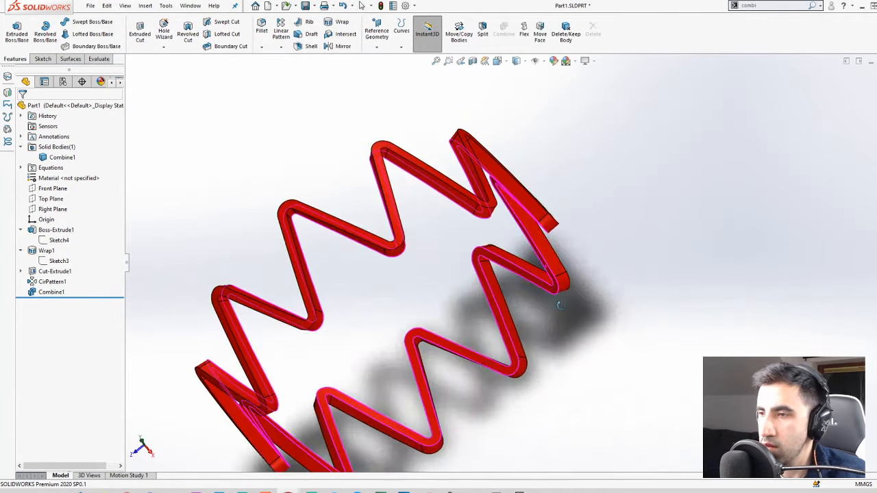
{"action": "scroll", "coordinate": [560, 305], "scroll_direction": "up", "scroll_amount": 4}
{"action": "middle_click_drag", "start_coordinate": [492, 259], "coordinate": [552, 133]}
{"action": "scroll", "coordinate": [505, 283], "scroll_direction": "down", "scroll_amount": 2}
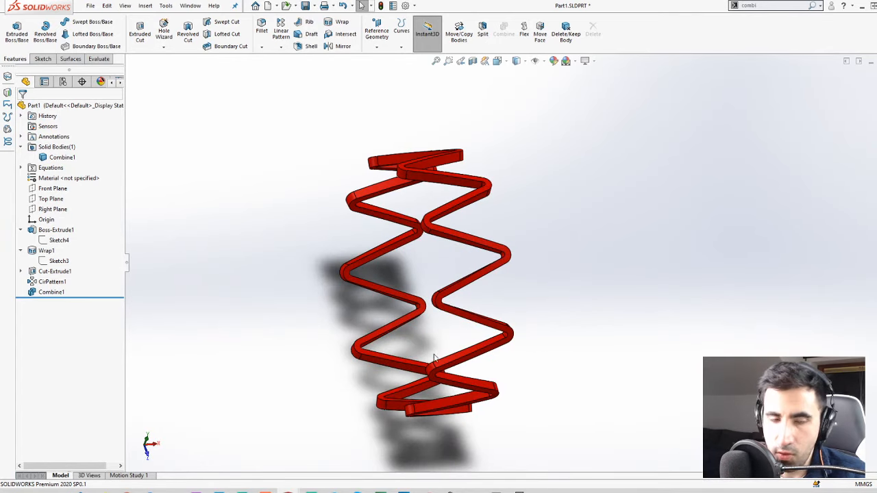
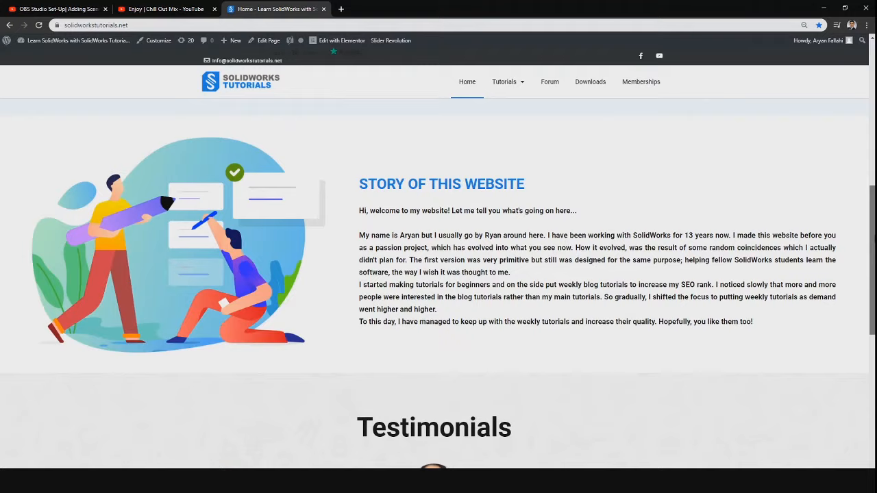
Switch to the browser and look through the solidworkstutorials.net home page and its Product Design tutorial gallery
{"action": "scroll", "coordinate": [438, 288], "scroll_direction": "down", "scroll_amount": 3}
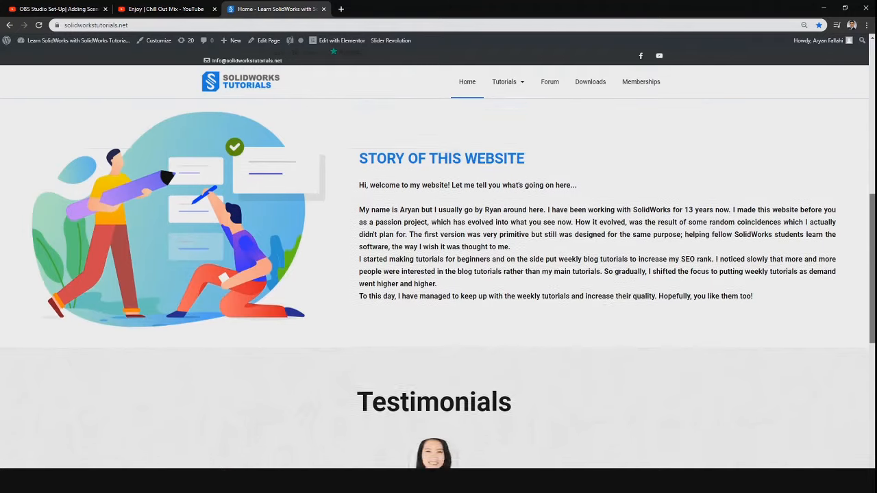
{"action": "scroll", "coordinate": [439, 287], "scroll_direction": "down", "scroll_amount": 3}
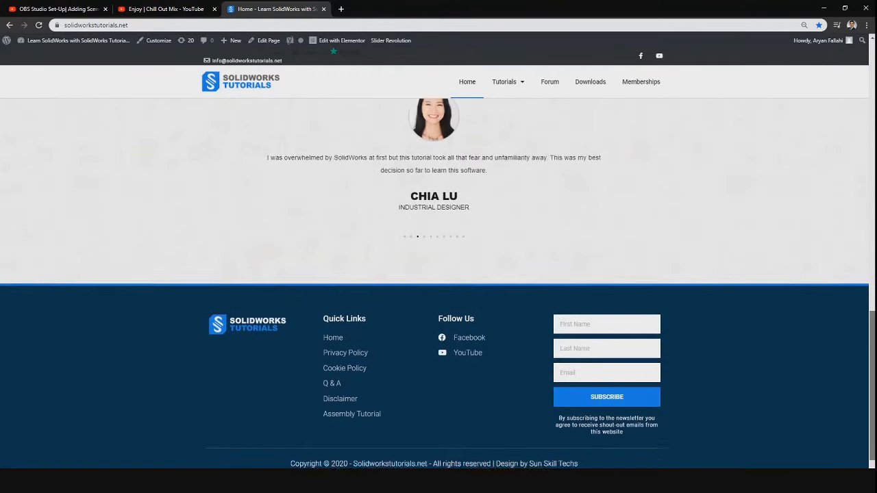
{"action": "scroll", "coordinate": [865, 274], "scroll_direction": "up", "scroll_amount": 4}
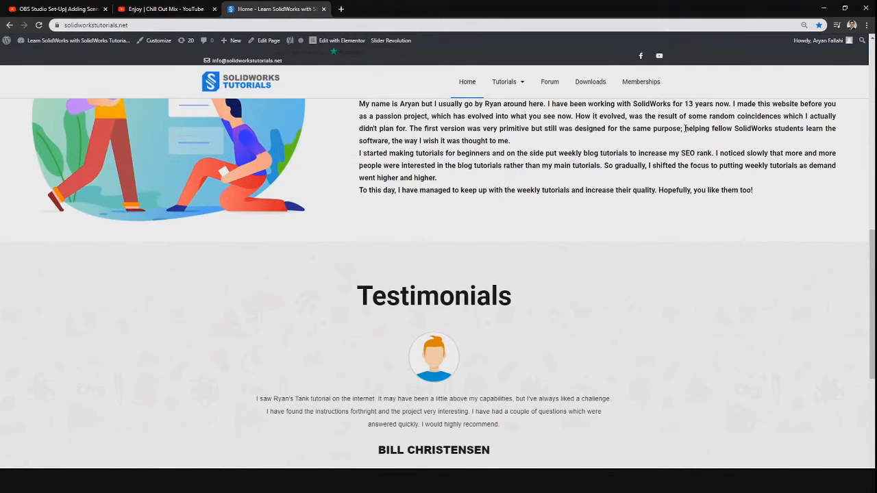
{"action": "mouse_move", "coordinate": [503, 86]}
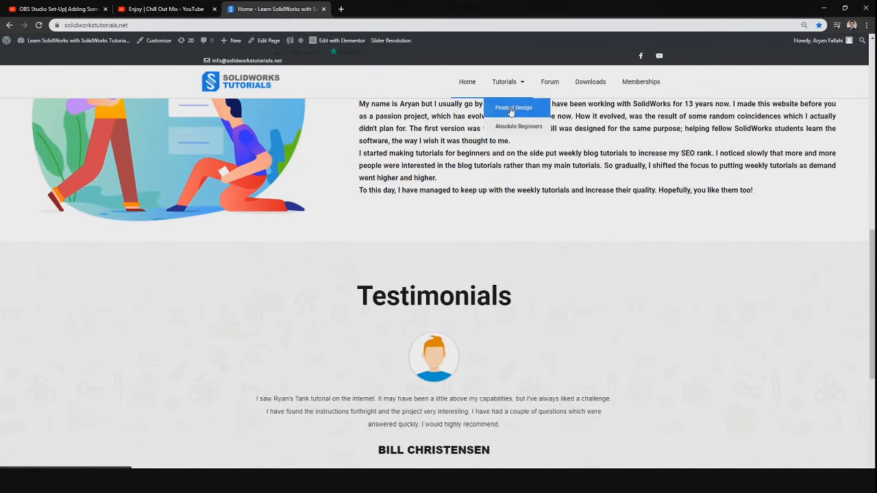
{"action": "left_click", "coordinate": [511, 111]}
{"action": "scroll", "coordinate": [438, 274], "scroll_direction": "down", "scroll_amount": 2}
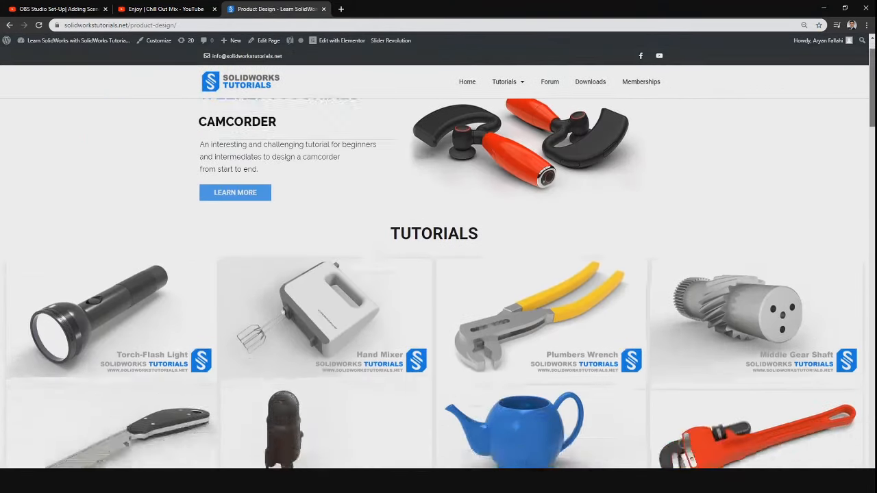
{"action": "scroll", "coordinate": [438, 275], "scroll_direction": "down", "scroll_amount": 8}
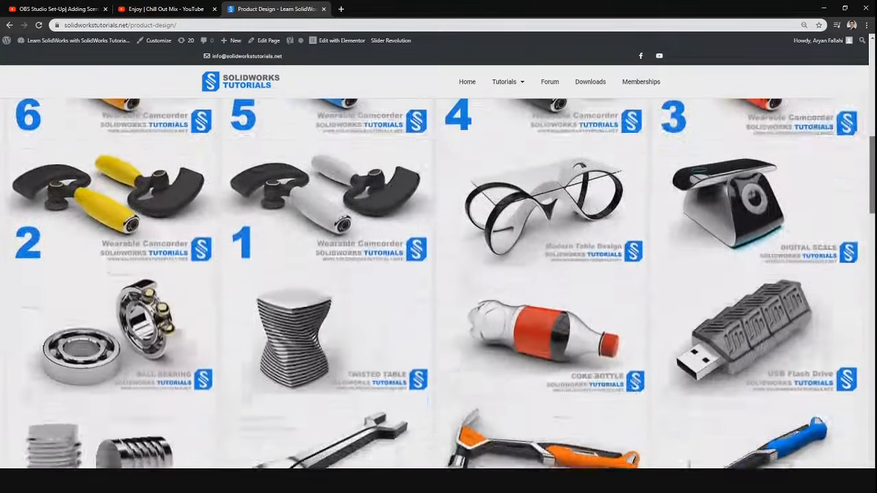
{"action": "scroll", "coordinate": [438, 274], "scroll_direction": "down", "scroll_amount": 6}
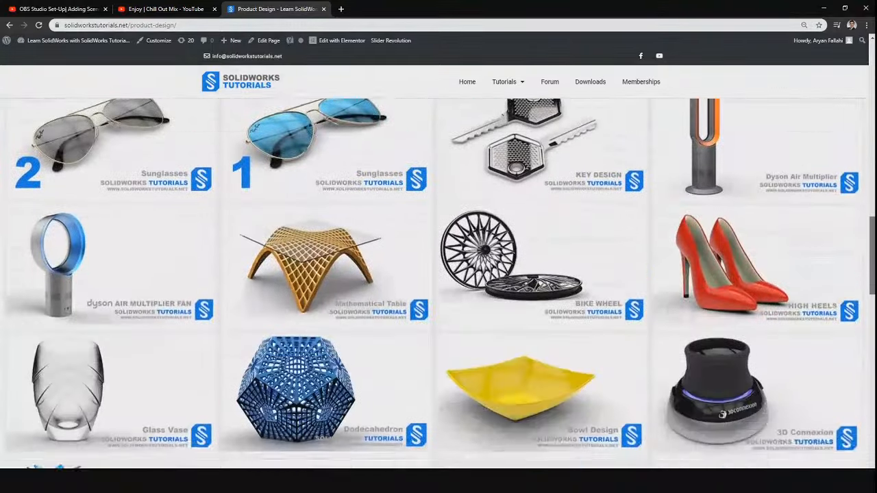
{"action": "scroll", "coordinate": [438, 274], "scroll_direction": "down", "scroll_amount": 5}
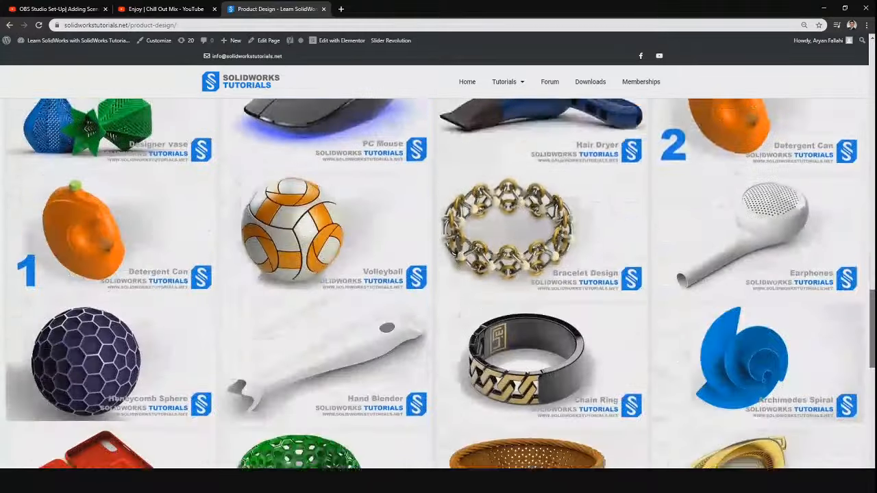
{"action": "scroll", "coordinate": [439, 274], "scroll_direction": "up", "scroll_amount": 3}
{"action": "scroll", "coordinate": [728, 268], "scroll_direction": "up", "scroll_amount": 3}
Open the High Heels tutorial and read through its sketching instructions
{"action": "left_click", "coordinate": [728, 268]}
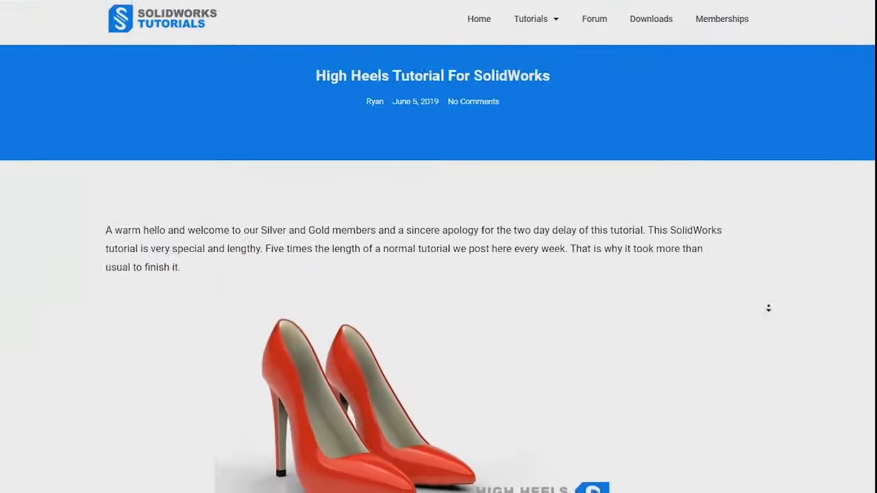
{"action": "scroll", "coordinate": [760, 322], "scroll_direction": "down", "scroll_amount": 2}
{"action": "scroll", "coordinate": [776, 309], "scroll_direction": "down", "scroll_amount": 5}
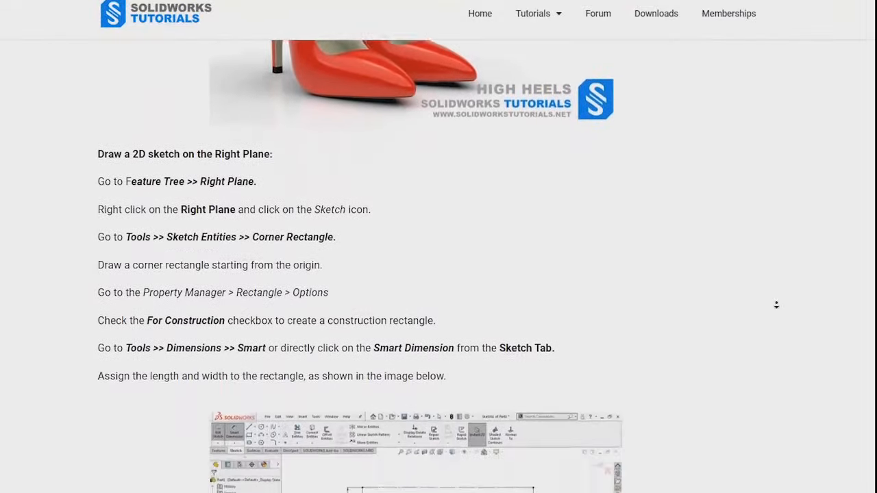
{"action": "scroll", "coordinate": [776, 305], "scroll_direction": "down", "scroll_amount": 5}
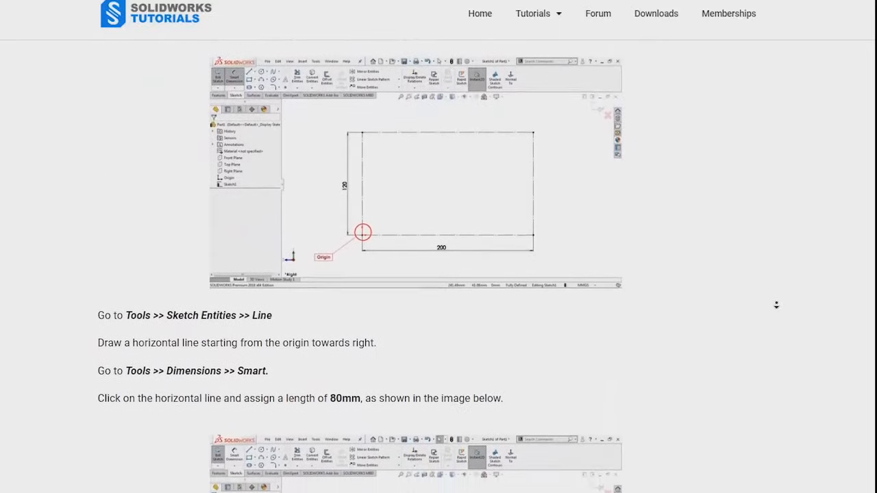
{"action": "scroll", "coordinate": [776, 305], "scroll_direction": "down", "scroll_amount": 5}
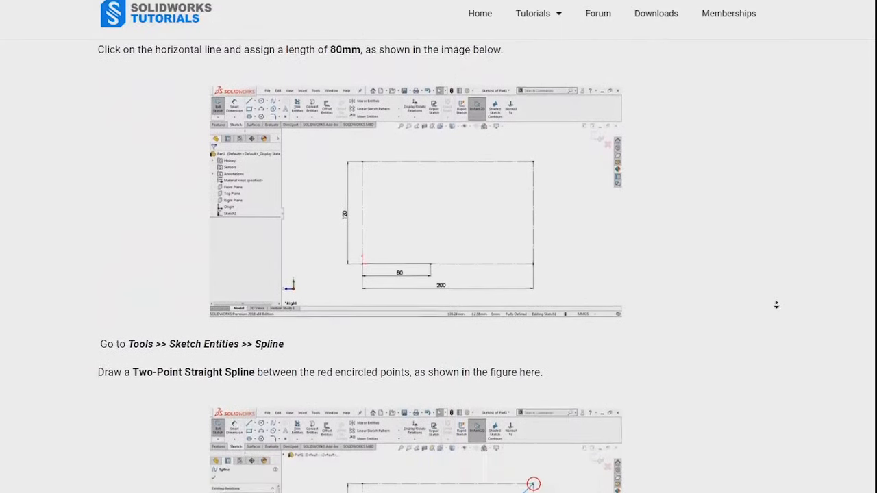
{"action": "scroll", "coordinate": [776, 305], "scroll_direction": "down", "scroll_amount": 5}
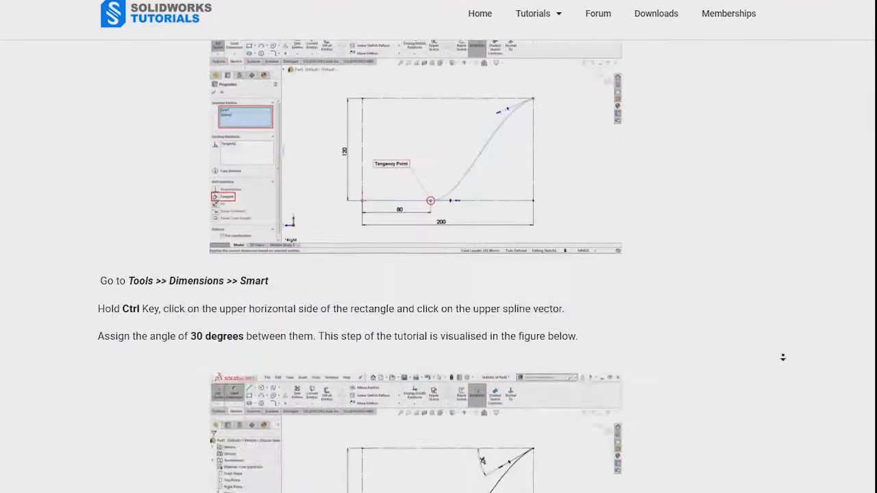
{"action": "scroll", "coordinate": [783, 357], "scroll_direction": "down", "scroll_amount": 9}
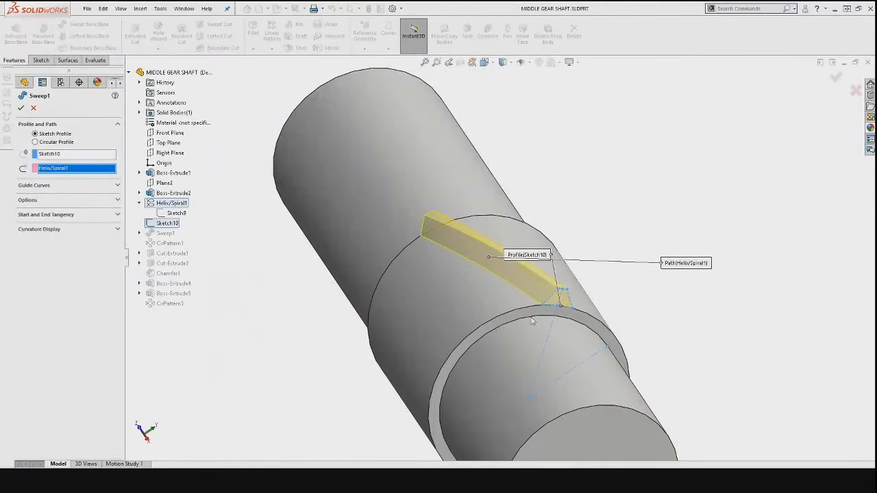
{"action": "scroll", "coordinate": [525, 305], "scroll_direction": "down", "scroll_amount": 2}
{"action": "scroll", "coordinate": [396, 262], "scroll_direction": "up", "scroll_amount": 2}
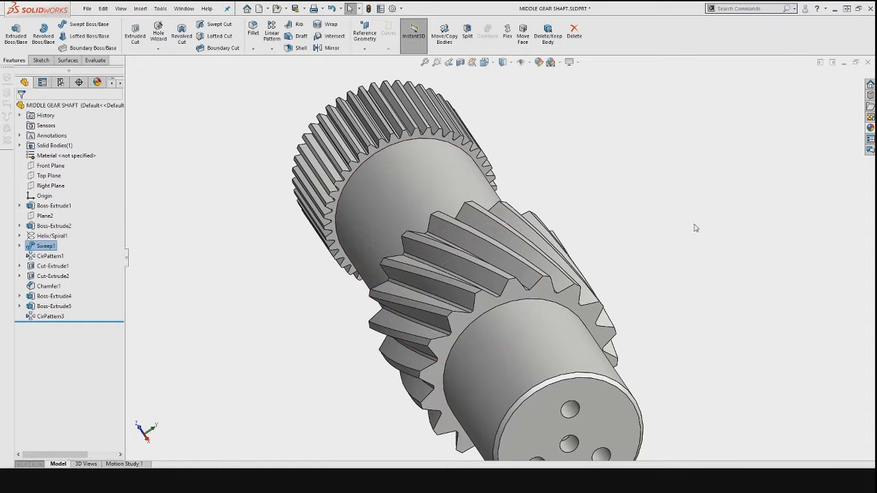
{"action": "key", "text": "f"}
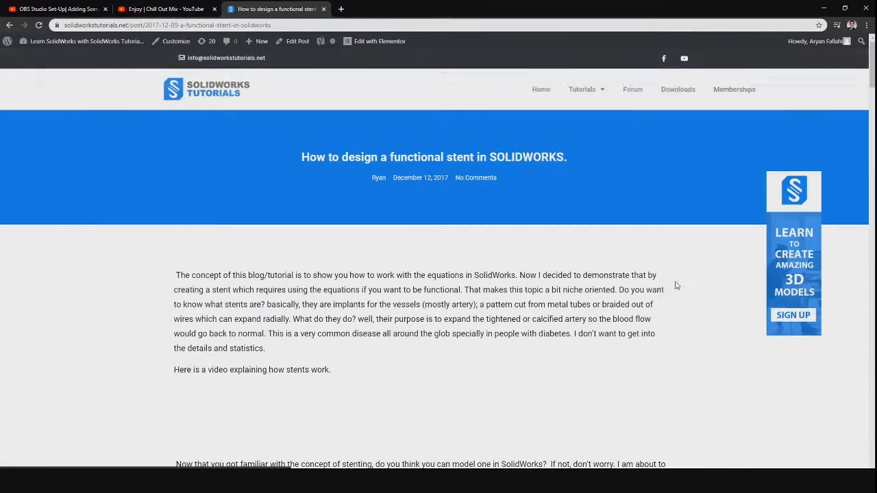
Read through the article on designing a functional stent, covering its variables and the wrap instructions
{"action": "scroll", "coordinate": [674, 285], "scroll_direction": "down", "scroll_amount": 5}
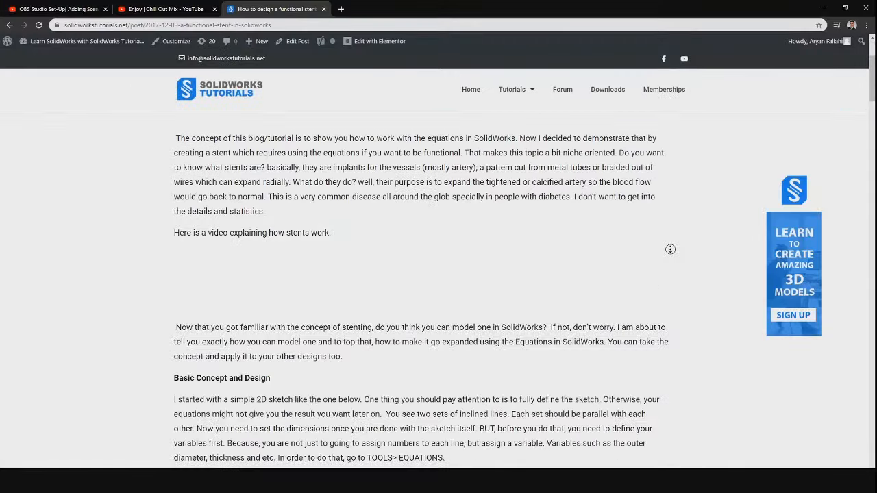
{"action": "scroll", "coordinate": [671, 279], "scroll_direction": "down", "scroll_amount": 9}
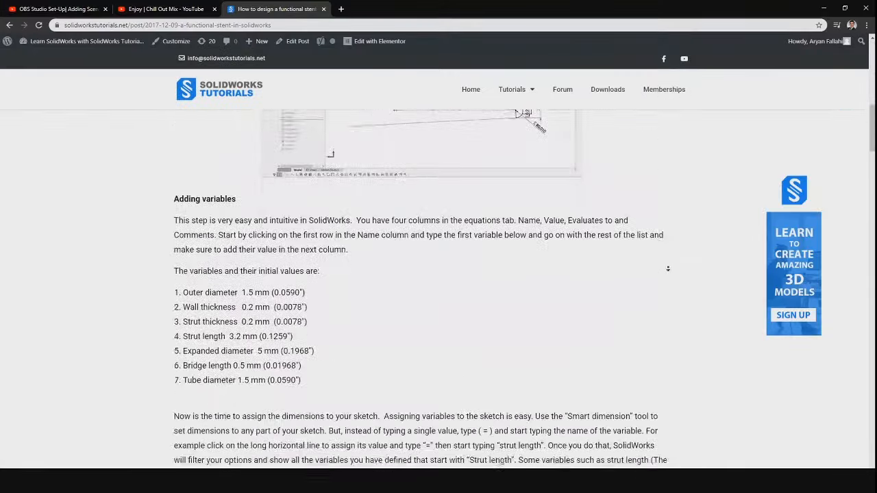
{"action": "scroll", "coordinate": [671, 274], "scroll_direction": "down", "scroll_amount": 10}
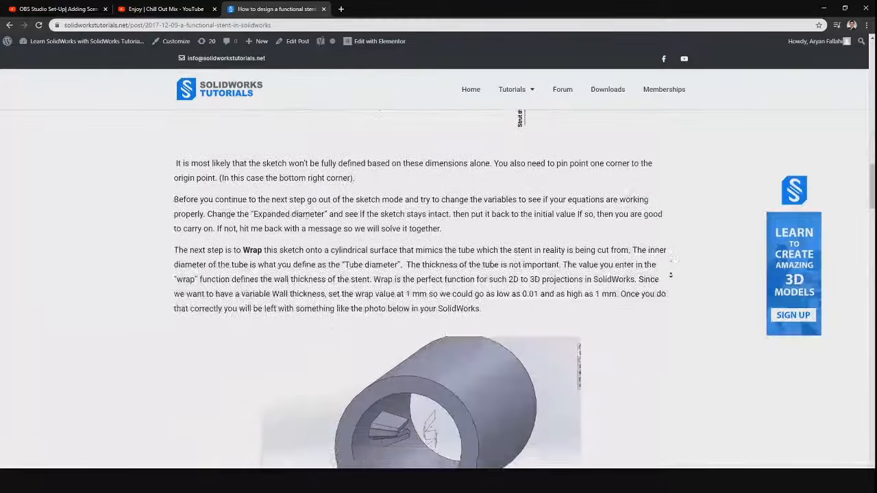
Go back from the stent article to the Product Design gallery, and visit the Downloads page and the SolidworksTutorials YouTube channel
{"action": "key", "text": "alt+Left"}
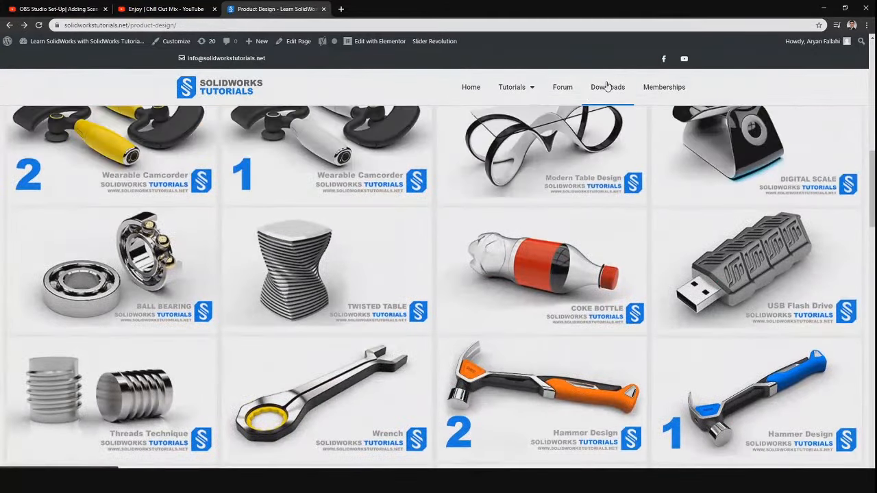
{"action": "key", "text": "alt+Left"}
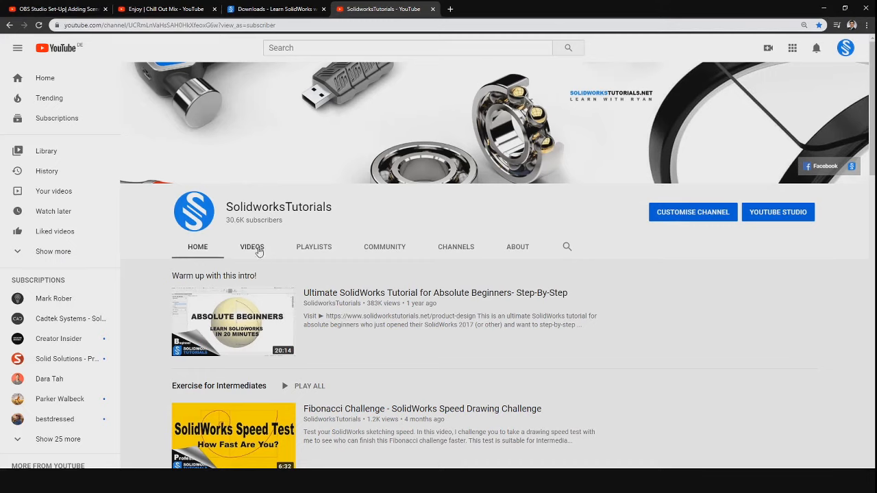
Browse the channel's "Exercise for Intermediates" playlist, open the Exercise No6 video and dismiss the ad over the player
{"action": "left_click", "coordinate": [313, 246]}
{"action": "left_click", "coordinate": [425, 328]}
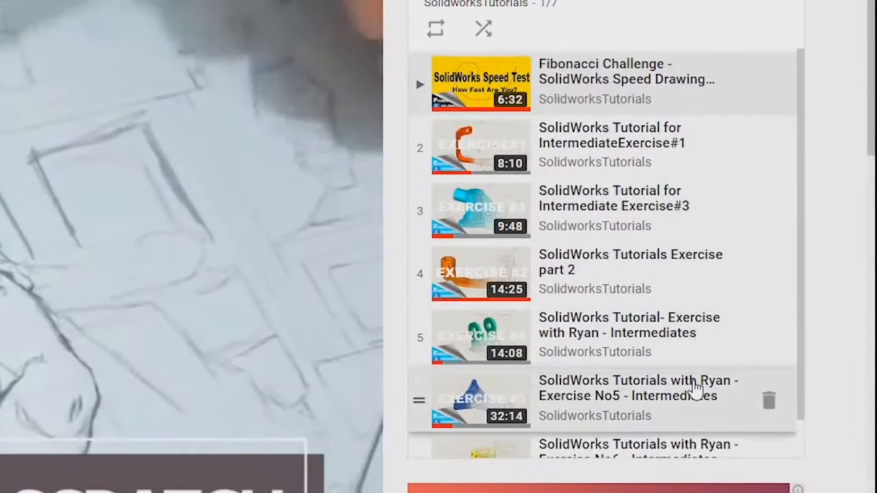
{"action": "scroll", "coordinate": [697, 387], "scroll_direction": "down", "scroll_amount": 1}
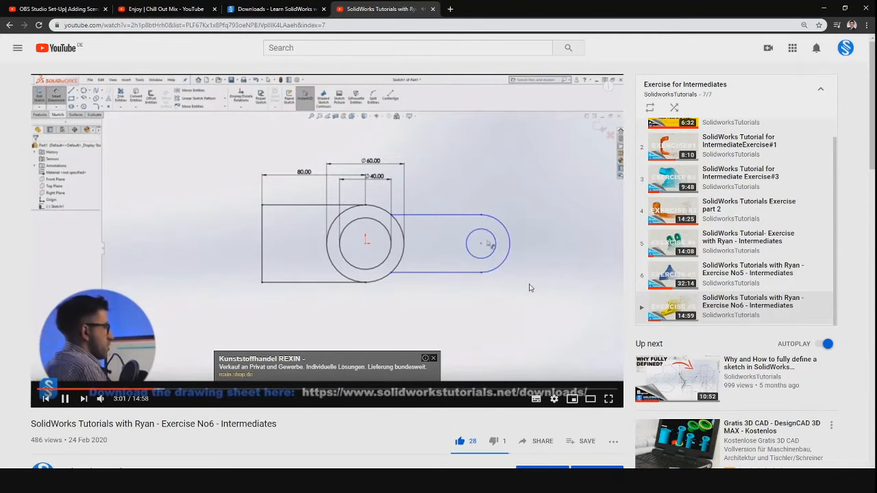
{"action": "left_click", "coordinate": [432, 359]}
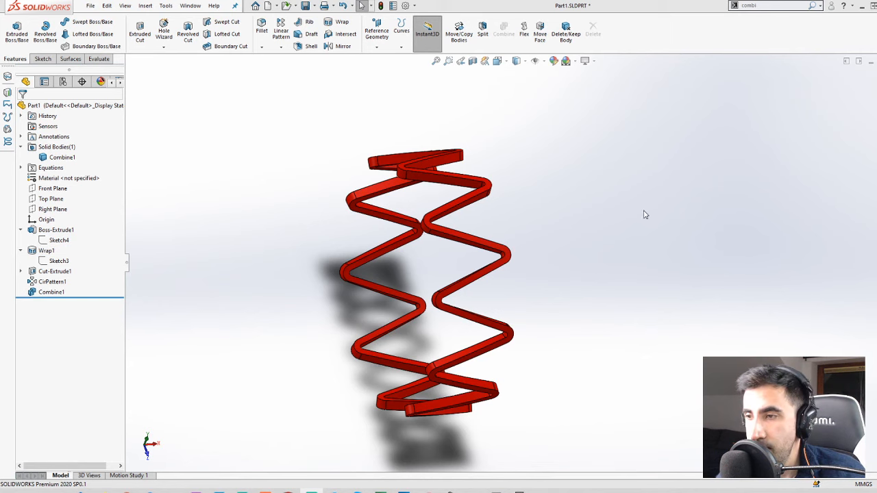
Switch back to SOLIDWORKS and inspect the expanded serpentine ring from a slightly different angle
{"action": "middle_click_drag", "start_coordinate": [485, 293], "coordinate": [465, 287]}
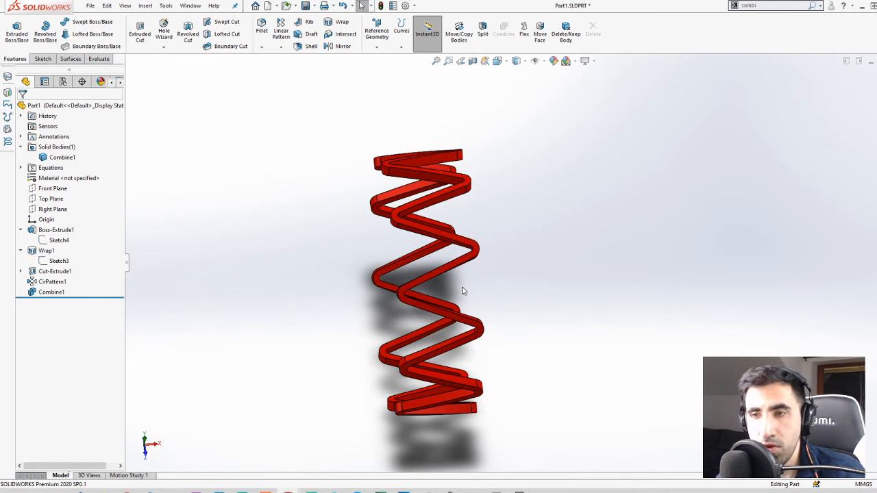